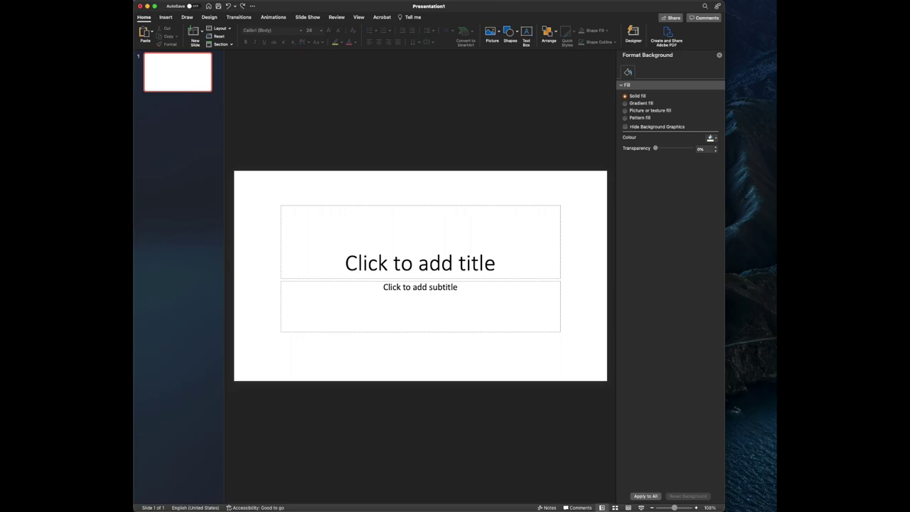
Enter "M" as the title of the first slide
{"action": "left_click", "coordinate": [339, 251]}
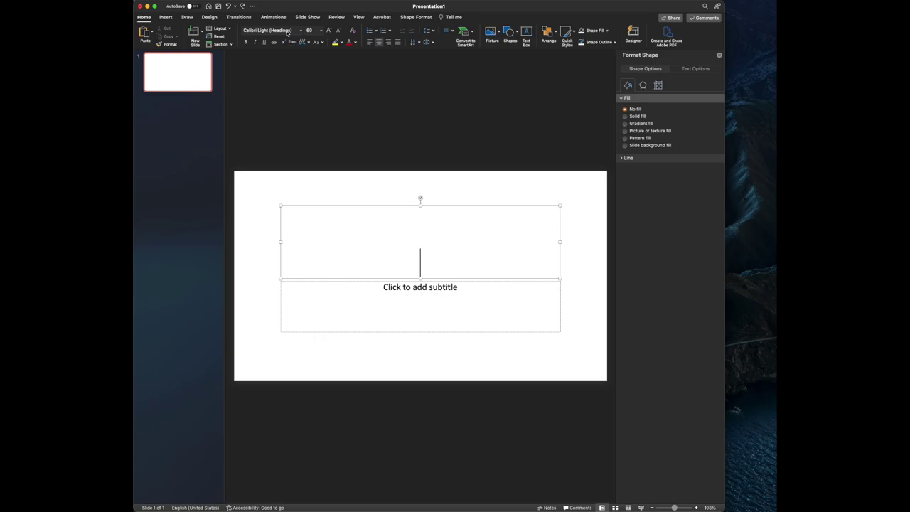
{"action": "left_click", "coordinate": [286, 34]}
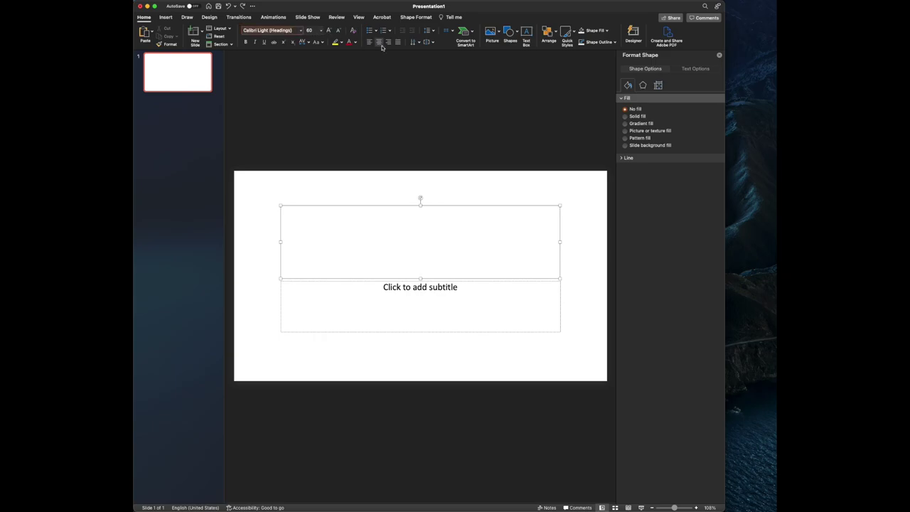
{"action": "left_click", "coordinate": [395, 259]}
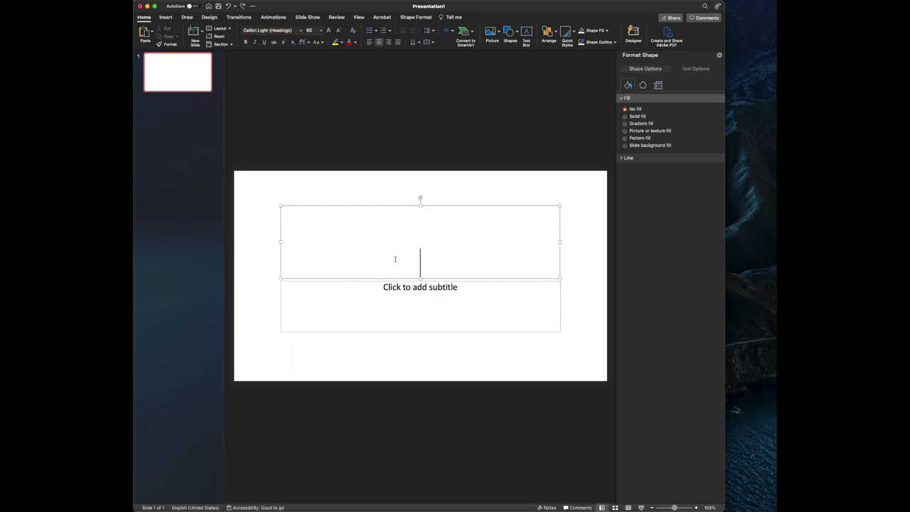
{"action": "type", "text": "M"}
Format the title letter M in Aharoni at size 200 and colour it yellow
{"action": "left_click_drag", "start_coordinate": [430, 262], "coordinate": [402, 259]}
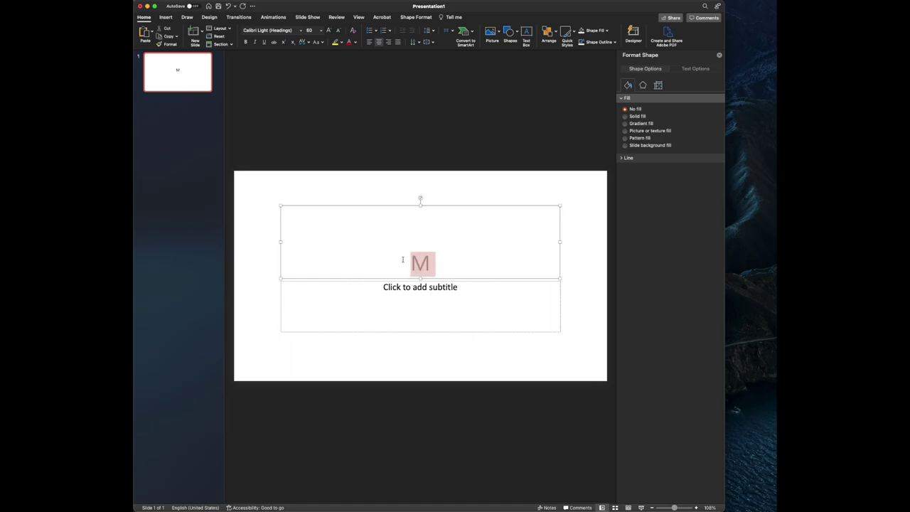
{"action": "left_click", "coordinate": [292, 31]}
{"action": "type", "text": "Aharoni"}
{"action": "key", "text": "Return"}
{"action": "left_click", "coordinate": [310, 31]}
{"action": "type", "text": "90"}
{"action": "key", "text": "Return"}
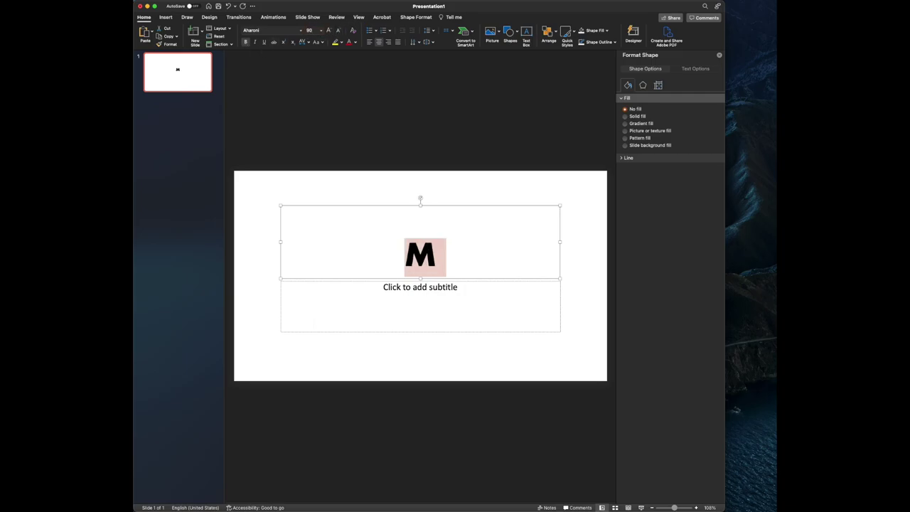
{"action": "left_click", "coordinate": [309, 30]}
{"action": "type", "text": "200"}
{"action": "key", "text": "Return"}
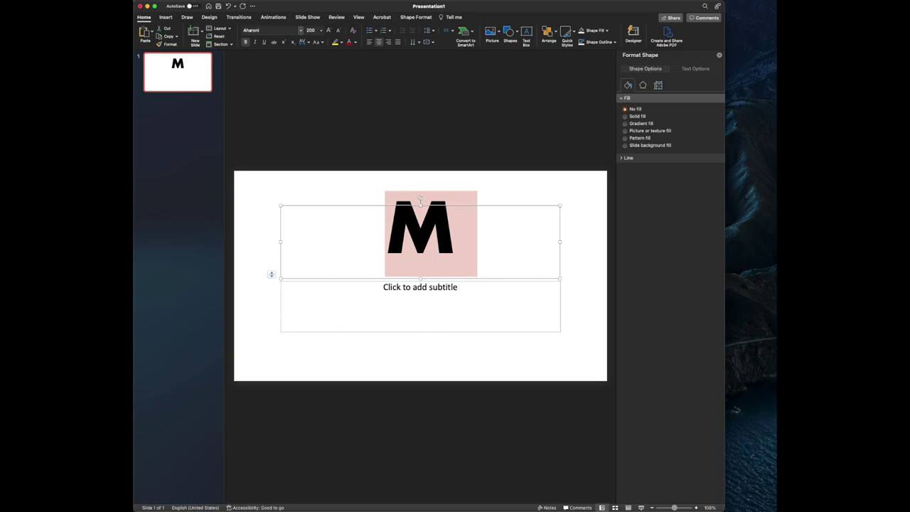
{"action": "left_click", "coordinate": [355, 42]}
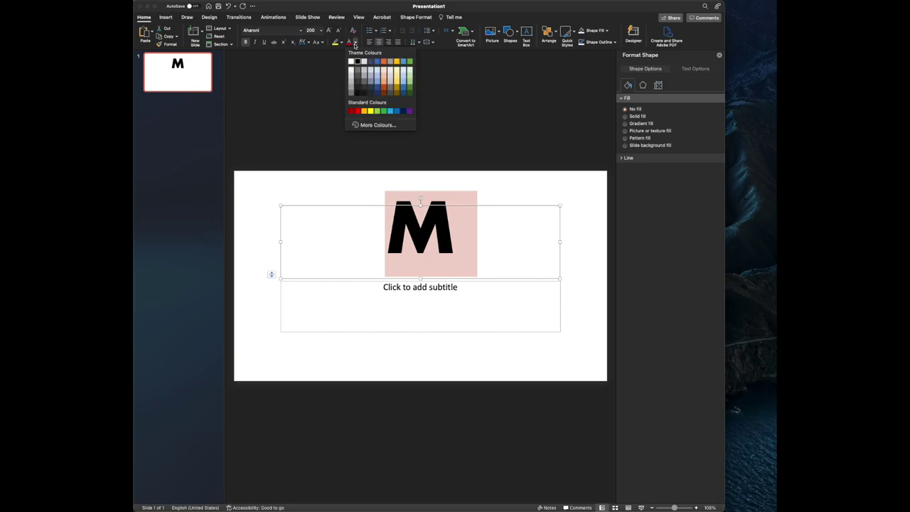
{"action": "left_click", "coordinate": [370, 112]}
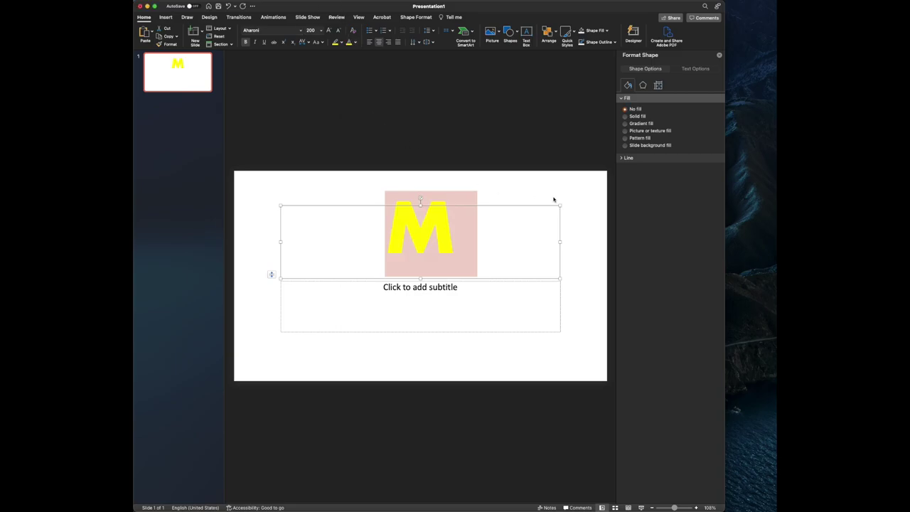
Delete the empty subtitle placeholder from the first slide
{"action": "left_click", "coordinate": [554, 197]}
{"action": "left_click", "coordinate": [512, 281]}
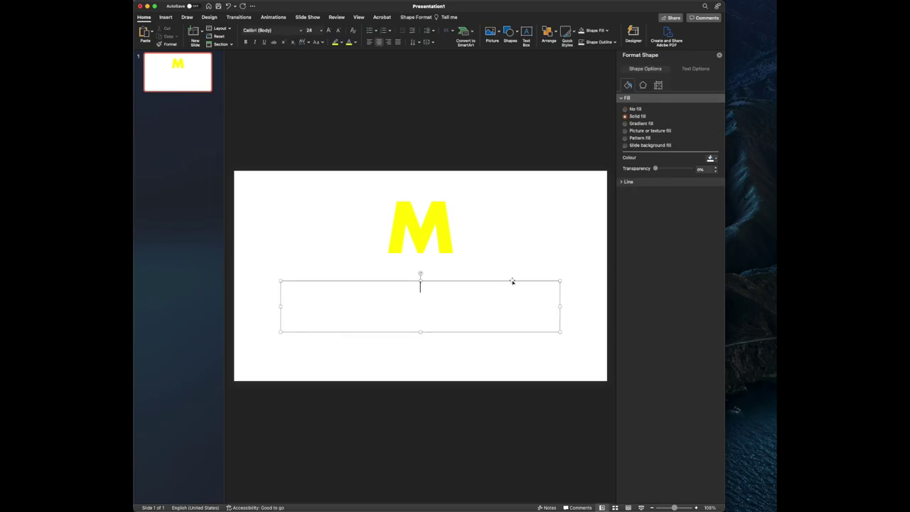
{"action": "key", "text": "Delete"}
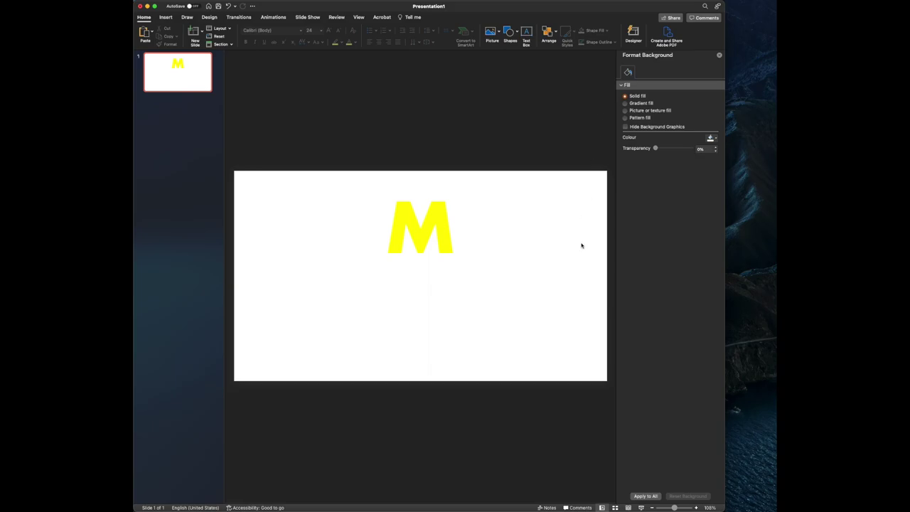
Fill the slide background with solid standard red
{"action": "right_click", "coordinate": [536, 246]}
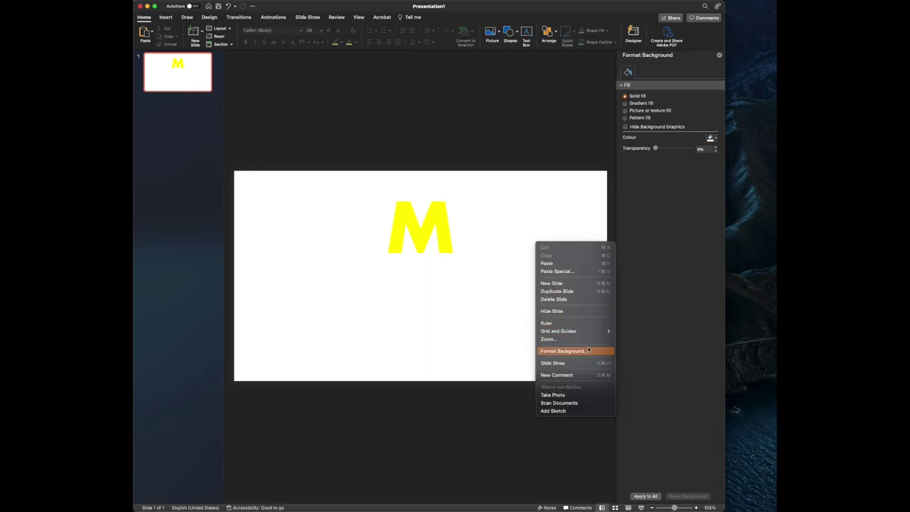
{"action": "left_click", "coordinate": [713, 106]}
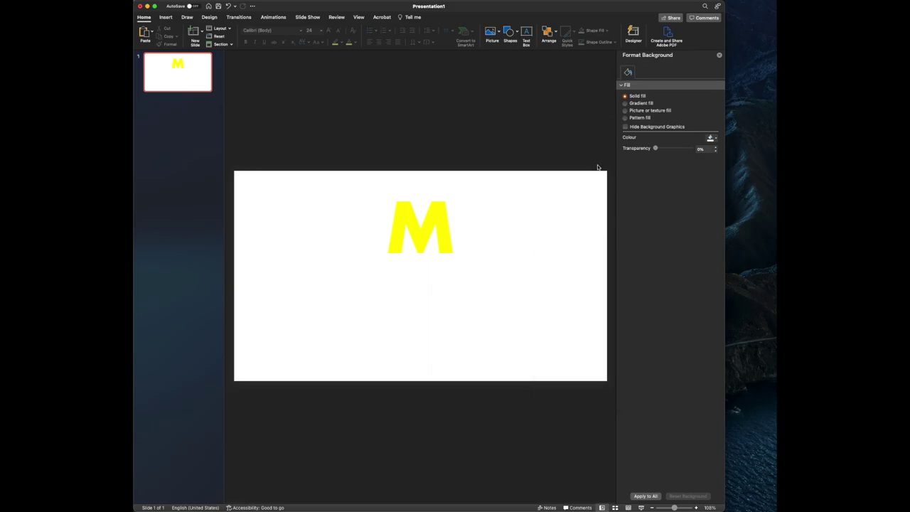
{"action": "left_click", "coordinate": [713, 138]}
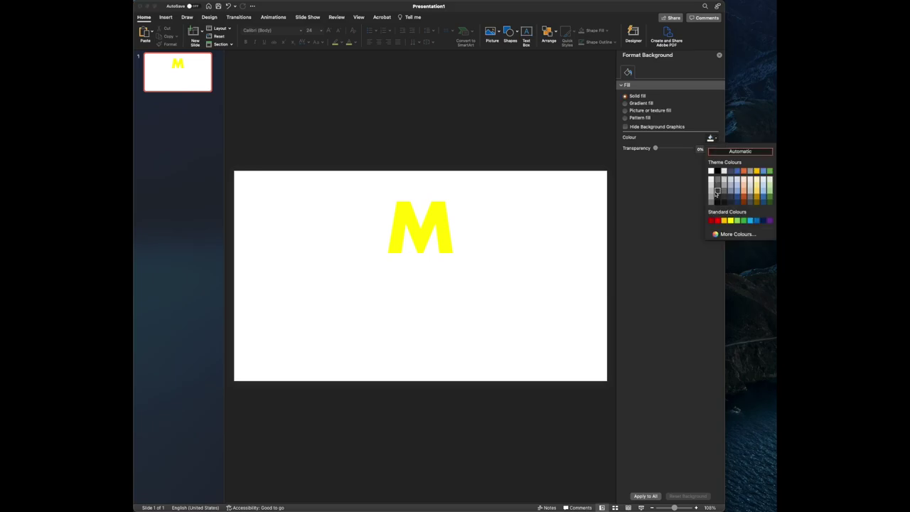
{"action": "left_click", "coordinate": [717, 221]}
Move the M title box down so the letter sits in the middle of the slide
{"action": "left_click", "coordinate": [432, 208]}
{"action": "left_click_drag", "start_coordinate": [433, 205], "coordinate": [432, 240]}
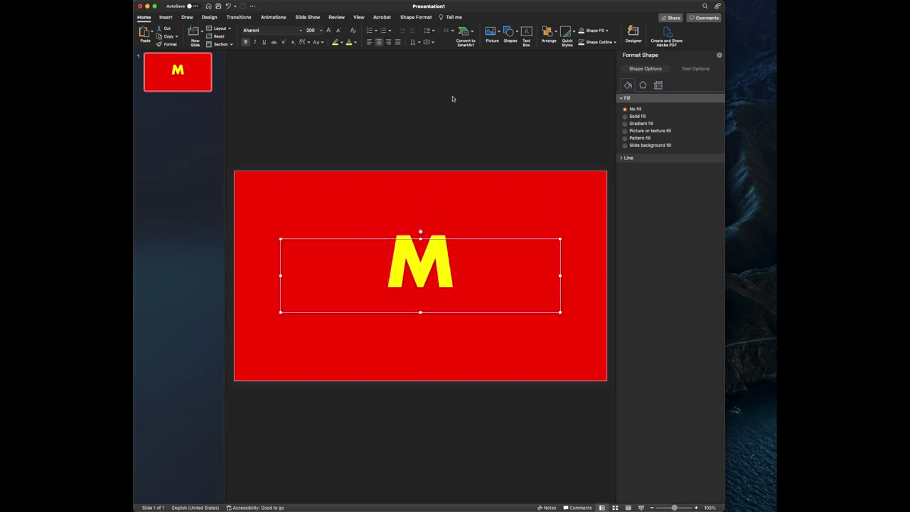
{"action": "mouse_move", "coordinate": [457, 239]}
{"action": "left_mouse_down"}
{"action": "mouse_move", "coordinate": [289, 253]}
{"action": "mouse_move", "coordinate": [529, 210]}
{"action": "mouse_move", "coordinate": [594, 172]}
{"action": "mouse_move", "coordinate": [427, 243]}
{"action": "mouse_move", "coordinate": [444, 241]}
{"action": "mouse_move", "coordinate": [469, 206]}
{"action": "mouse_move", "coordinate": [463, 228]}
{"action": "mouse_move", "coordinate": [440, 228]}
{"action": "mouse_move", "coordinate": [434, 242]}
{"action": "mouse_move", "coordinate": [449, 242]}
{"action": "mouse_move", "coordinate": [440, 243]}
{"action": "mouse_move", "coordinate": [445, 231]}
{"action": "mouse_move", "coordinate": [441, 240]}
{"action": "left_mouse_up"}
Add a second slide and delete its title and text placeholders
{"action": "left_click", "coordinate": [177, 74]}
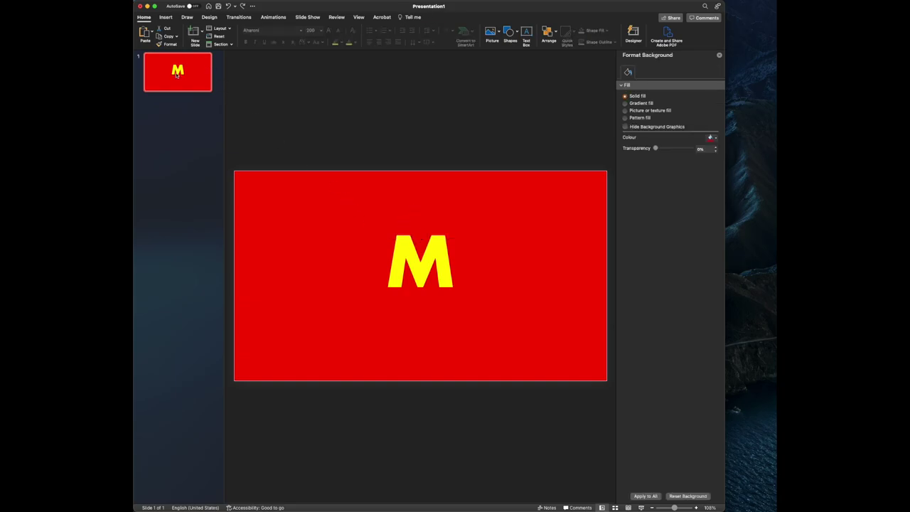
{"action": "right_click", "coordinate": [177, 74]}
{"action": "key", "text": "Escape"}
{"action": "key", "text": "Return"}
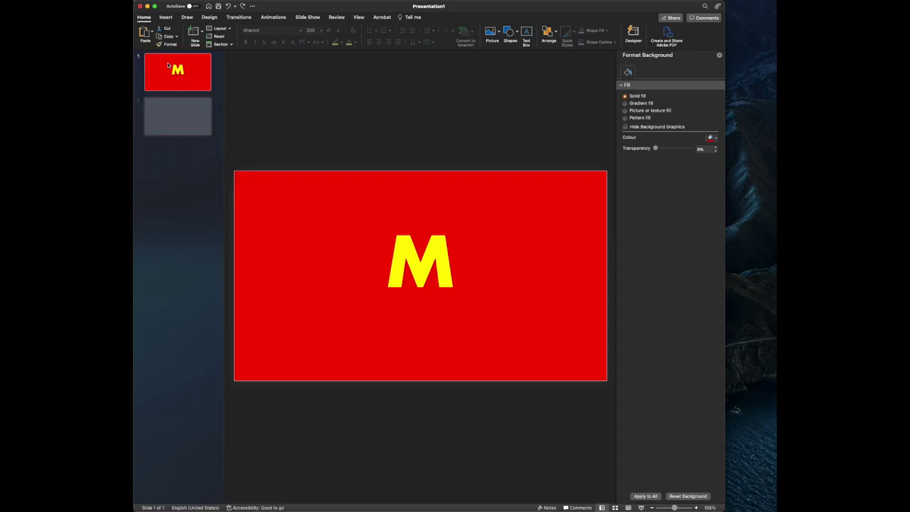
{"action": "left_click_drag", "start_coordinate": [597, 154], "coordinate": [231, 443]}
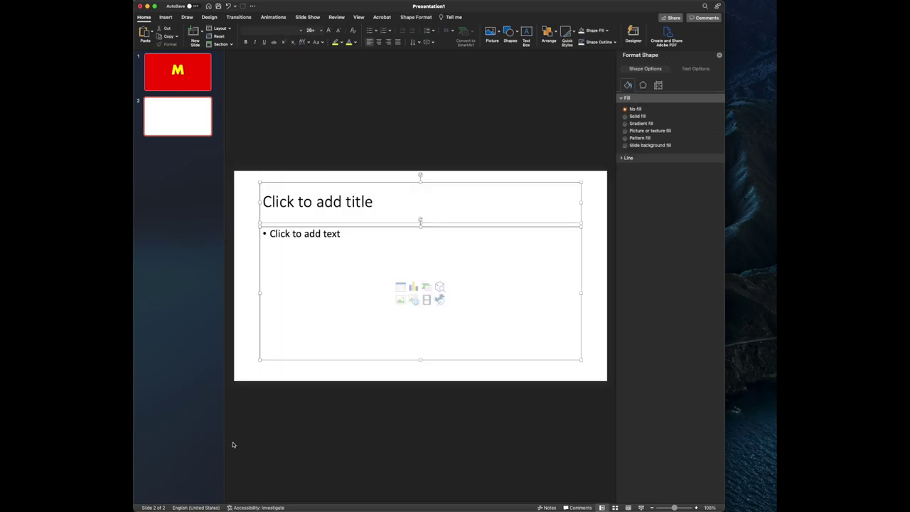
{"action": "key", "text": "Delete"}
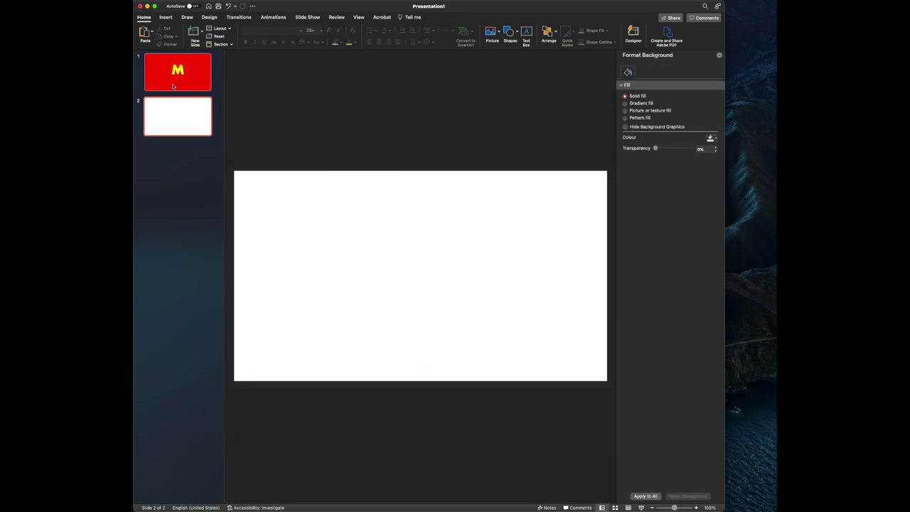
Draw a full-width rectangle about 4.78 cm high along the bottom edge of slide 2 and fill it red
{"action": "left_click", "coordinate": [163, 17]}
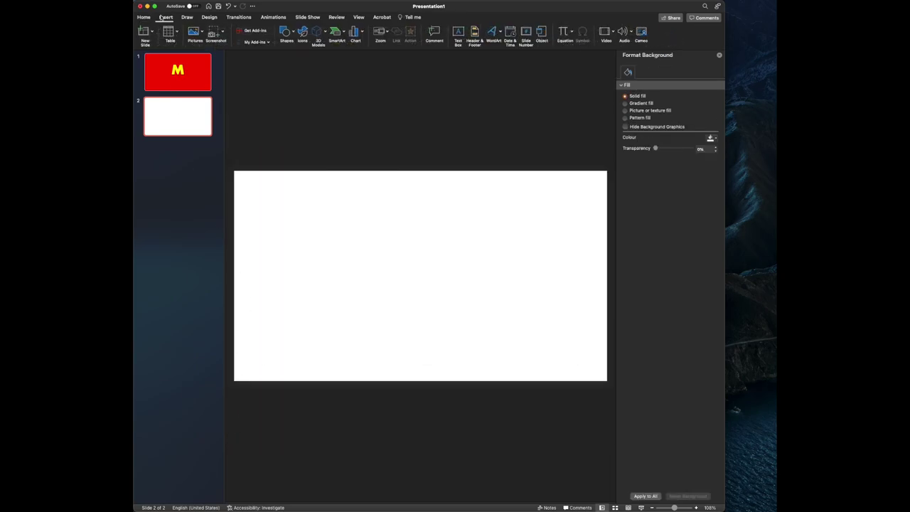
{"action": "left_click", "coordinate": [286, 32]}
{"action": "left_click", "coordinate": [321, 54]}
{"action": "left_click_drag", "start_coordinate": [231, 327], "coordinate": [605, 380]}
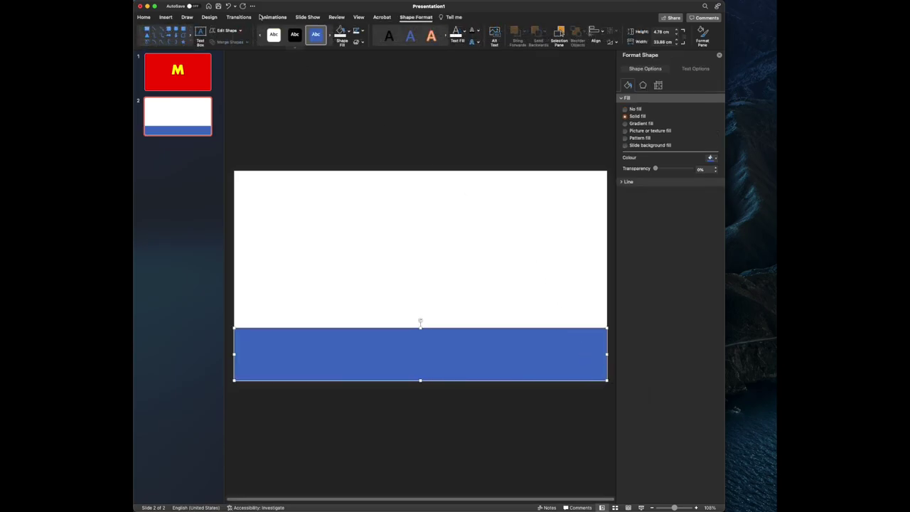
{"action": "left_click", "coordinate": [350, 33]}
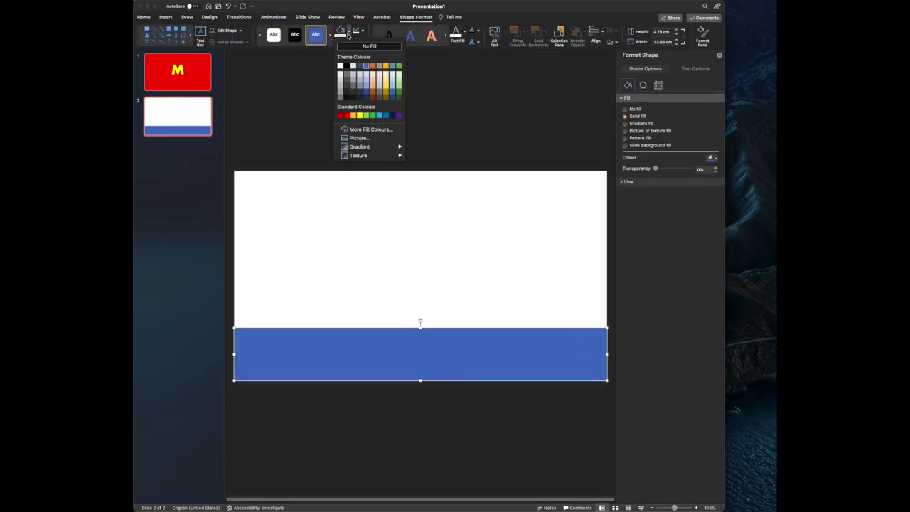
{"action": "left_click", "coordinate": [346, 116]}
Copy the M text box from slide 1 to slide 2 and move it down over the red band
{"action": "left_click", "coordinate": [173, 83]}
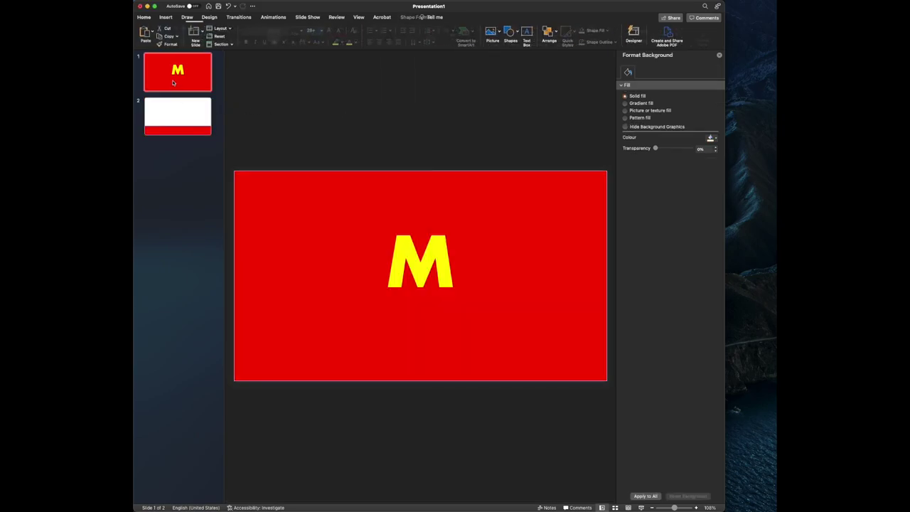
{"action": "left_click", "coordinate": [176, 110]}
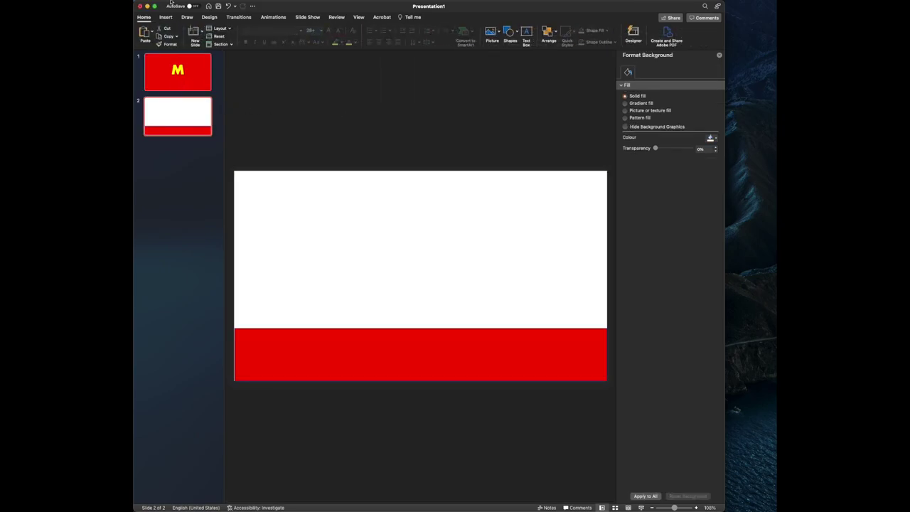
{"action": "left_click", "coordinate": [172, 86]}
{"action": "left_click", "coordinate": [401, 239]}
{"action": "key", "text": "Escape"}
{"action": "left_click", "coordinate": [197, 117]}
{"action": "key", "text": "super+v"}
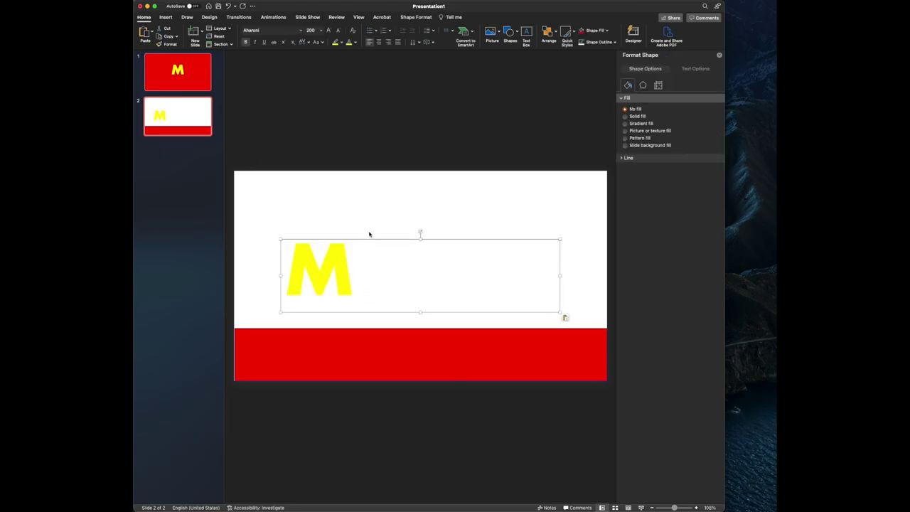
{"action": "left_click_drag", "start_coordinate": [372, 237], "coordinate": [368, 290]}
Replace the pasted M on slide 2 with the text "I love it"
{"action": "left_click", "coordinate": [355, 304]}
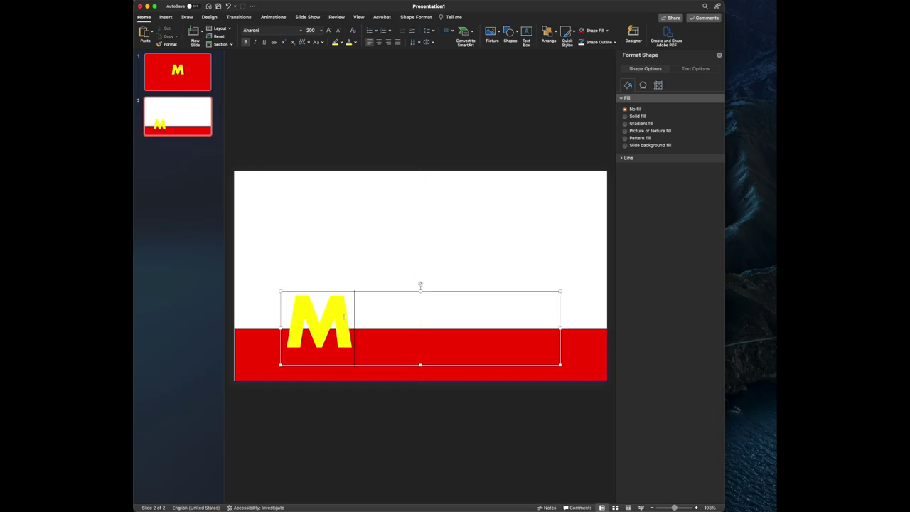
{"action": "double_click", "coordinate": [344, 316]}
{"action": "type", "text": "I l"}
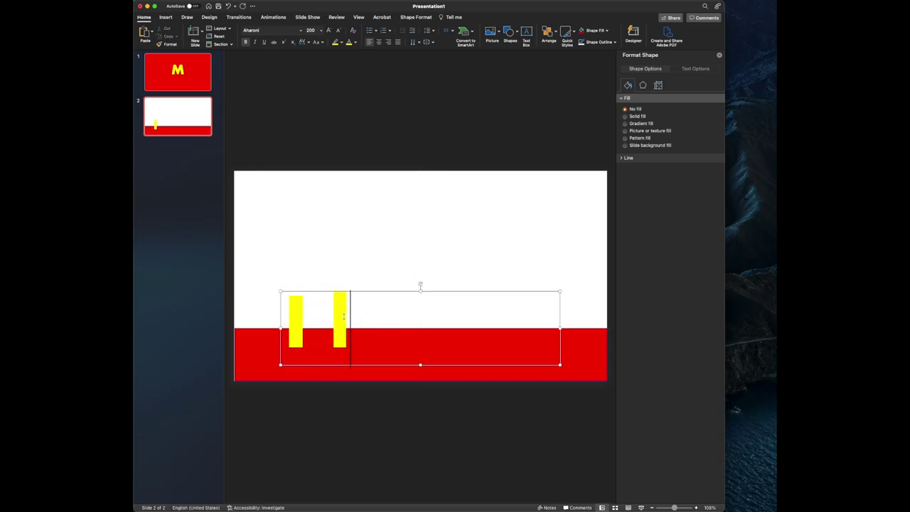
{"action": "type", "text": "ove it"}
Set the "I love it" text to Helvetica at size 116 and shift its box to the slide's left edge
{"action": "key", "text": "super+a"}
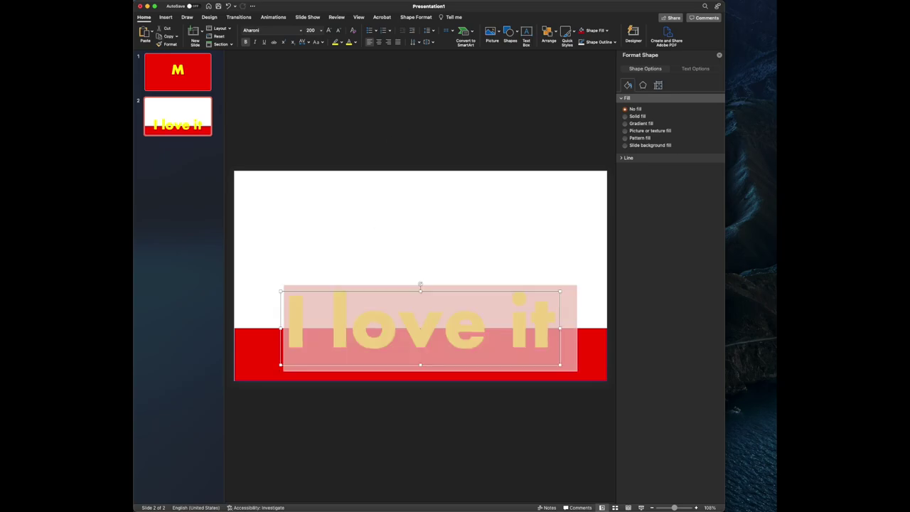
{"action": "left_click", "coordinate": [339, 32]}
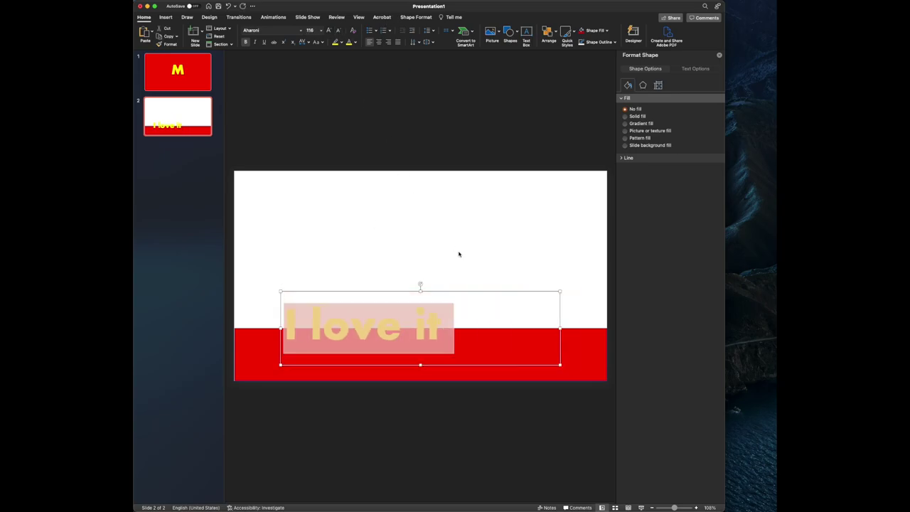
{"action": "left_click_drag", "start_coordinate": [454, 294], "coordinate": [401, 293]}
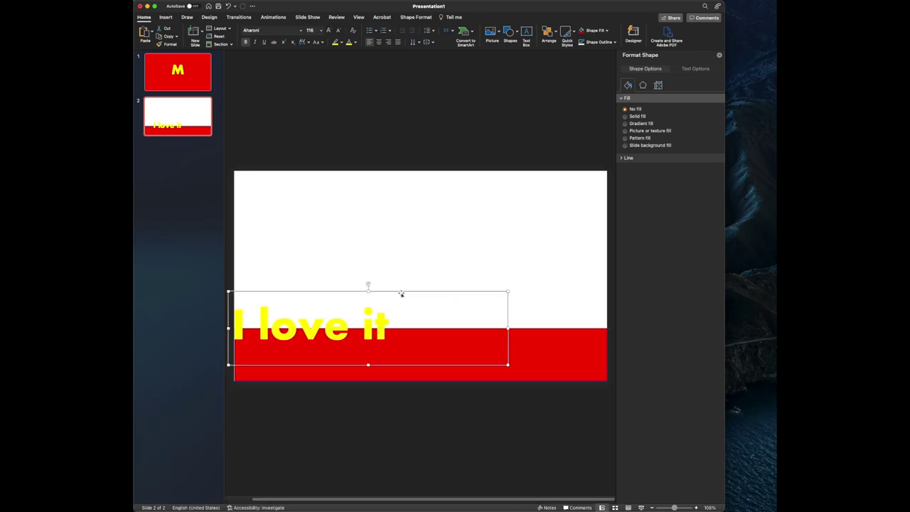
{"action": "left_click", "coordinate": [291, 32]}
{"action": "type", "text": "Helvetica"}
{"action": "key", "text": "Return"}
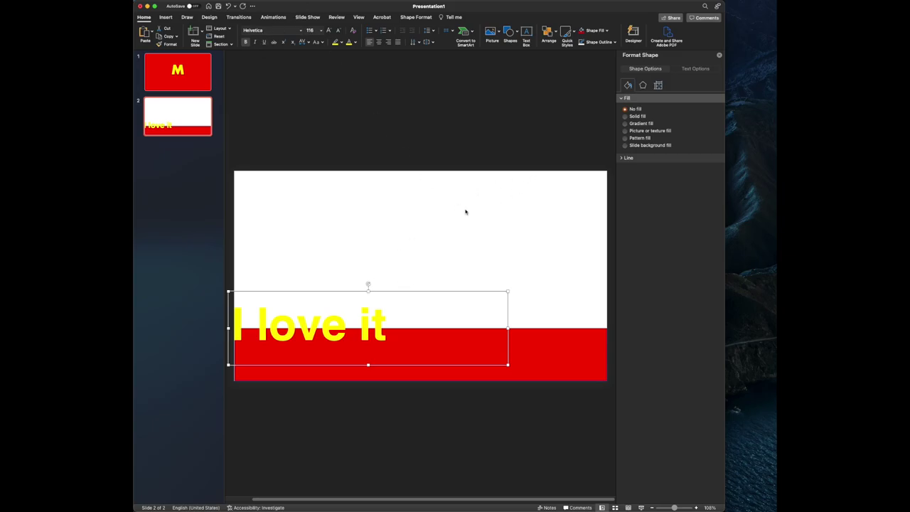
Switch to Safari and open unsplash.com
{"action": "key", "text": "super+Tab"}
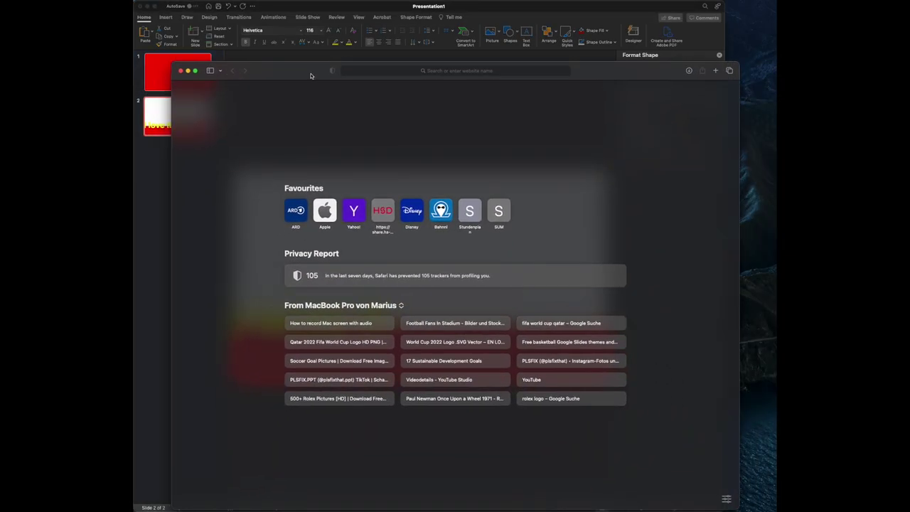
{"action": "left_click", "coordinate": [435, 71]}
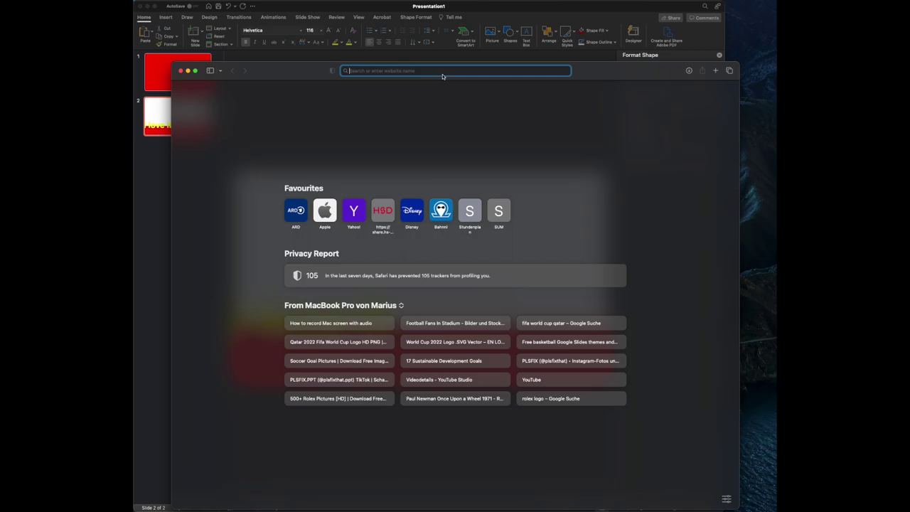
{"action": "type", "text": "unsplash.com"}
{"action": "key", "text": "Return"}
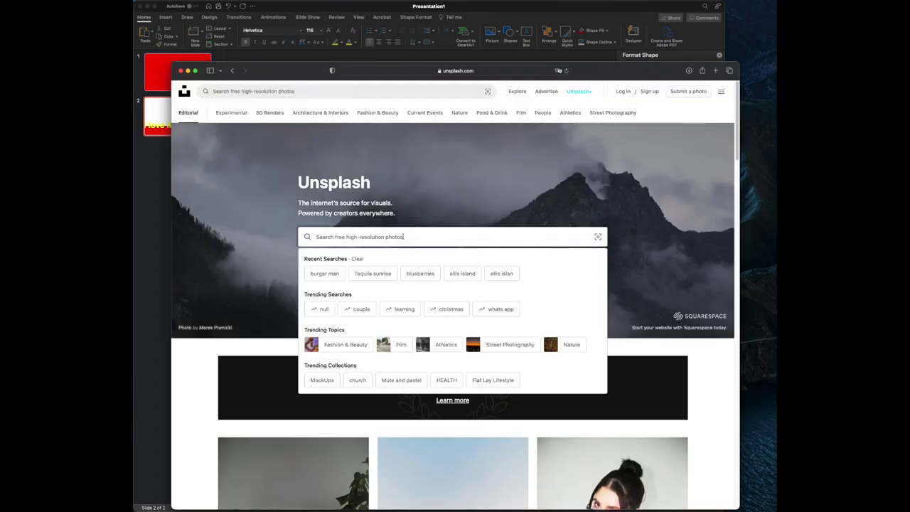
Search Unsplash for "burger" and browse the photo results
{"action": "type", "text": "burger"}
{"action": "key", "text": "Return"}
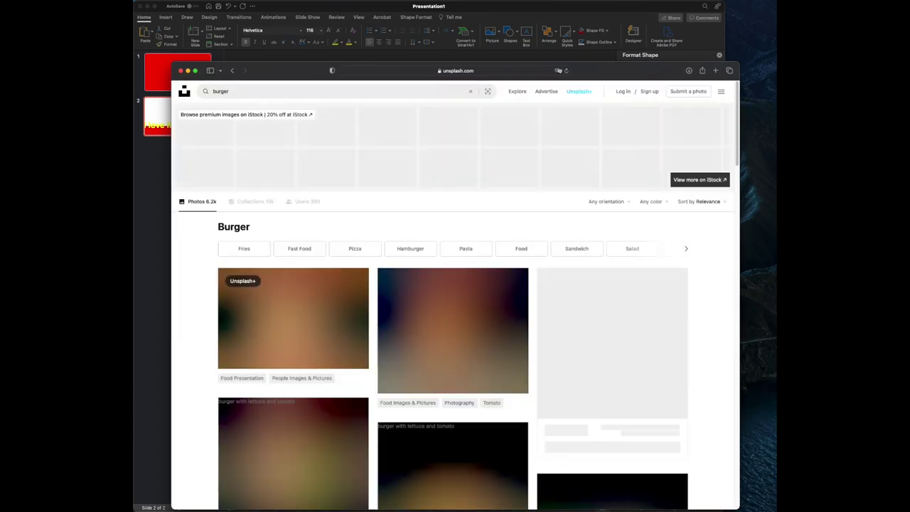
{"action": "scroll", "coordinate": [447, 302], "scroll_direction": "down", "scroll_amount": 5}
{"action": "scroll", "coordinate": [447, 302], "scroll_direction": "down", "scroll_amount": 2}
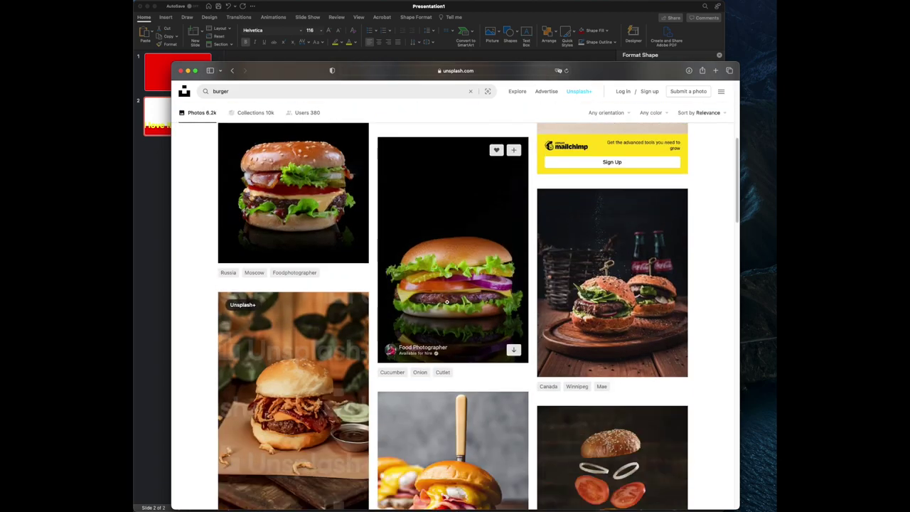
Open the photo of the burger with lettuce and tomatoes on a wood surface and download it for free
{"action": "scroll", "coordinate": [446, 302], "scroll_direction": "up", "scroll_amount": 10}
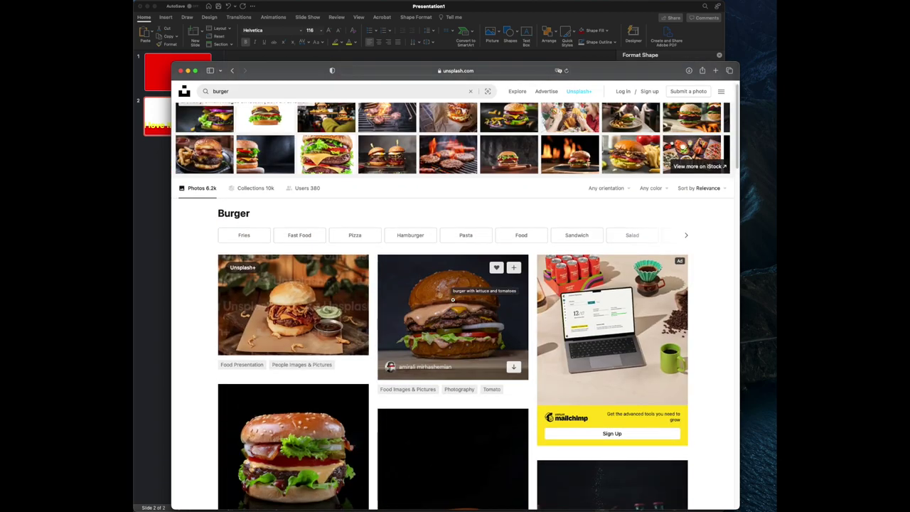
{"action": "left_click", "coordinate": [448, 302]}
{"action": "left_click", "coordinate": [671, 97]}
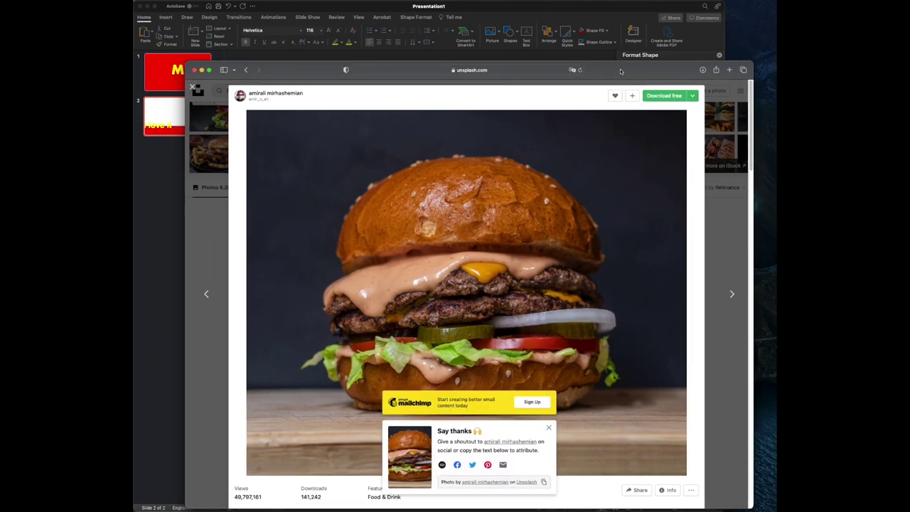
Return to PowerPoint and insert the downloaded burger photo into slide 2
{"action": "key", "text": "super+h"}
{"action": "mouse_move", "coordinate": [661, 509]}
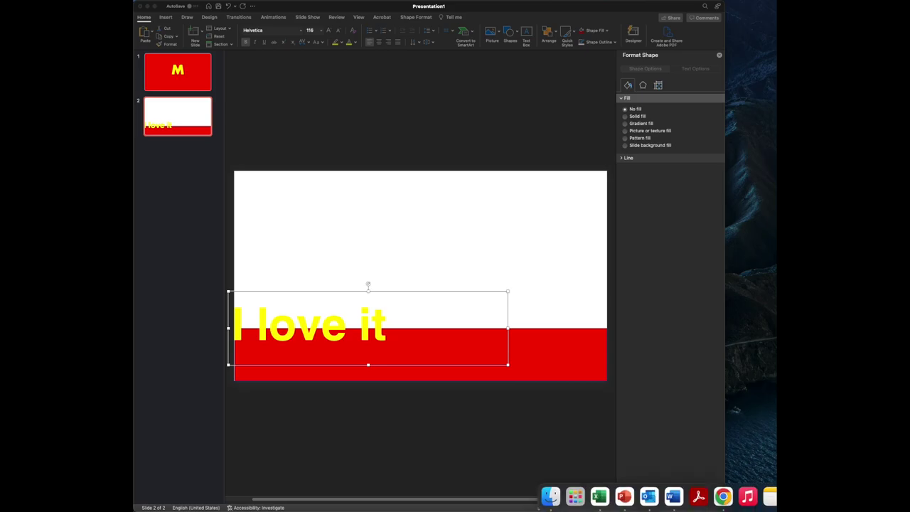
{"action": "left_click_drag", "start_coordinate": [770, 496], "coordinate": [446, 218]}
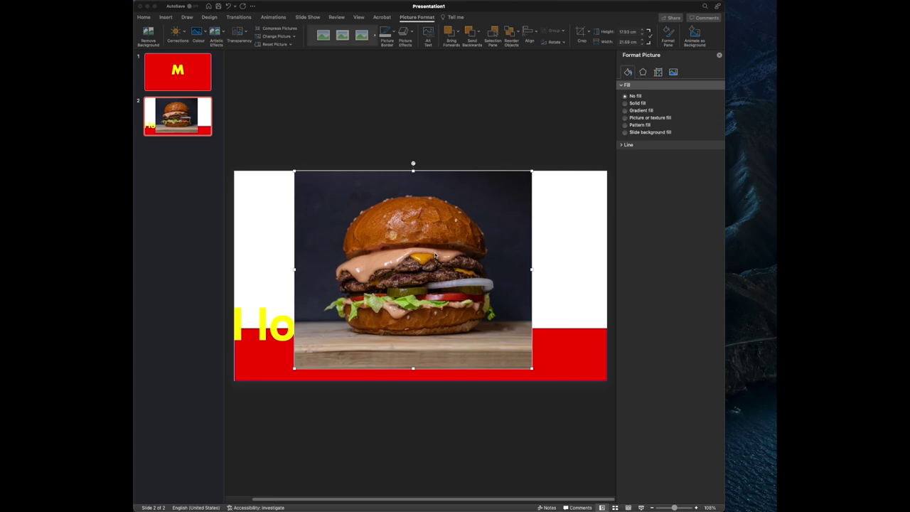
Shrink the burger photo to about 17.2 cm wide and fit it above the red band in the slide's upper-right corner
{"action": "left_click", "coordinate": [430, 254]}
{"action": "left_click_drag", "start_coordinate": [457, 219], "coordinate": [534, 180]}
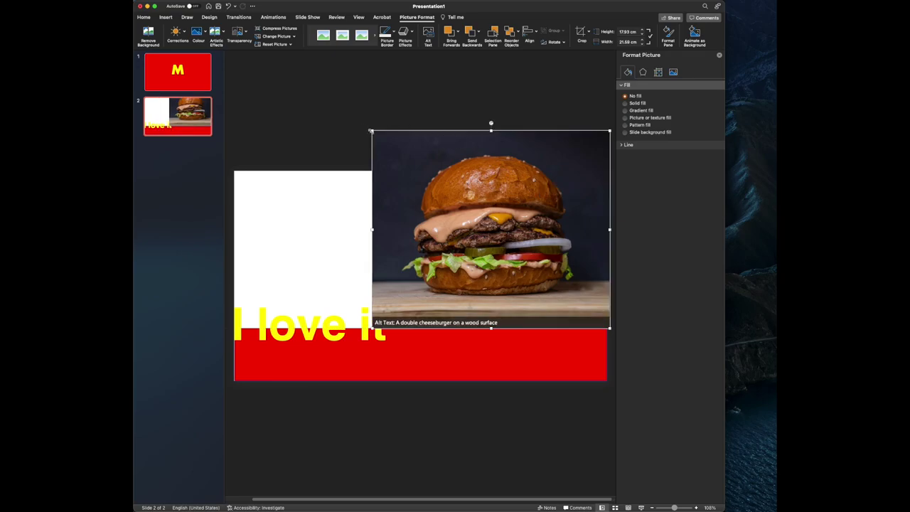
{"action": "left_click_drag", "start_coordinate": [370, 131], "coordinate": [462, 170]}
{"action": "left_click_drag", "start_coordinate": [480, 215], "coordinate": [476, 215]}
Turn the burger photo black and white by choosing the lowest colour saturation
{"action": "left_click", "coordinate": [497, 143]}
{"action": "left_click", "coordinate": [498, 186]}
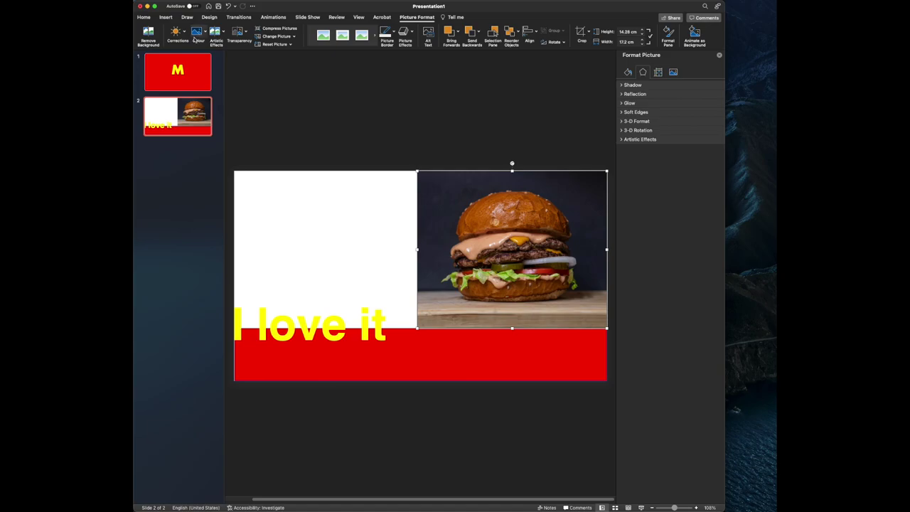
{"action": "left_click", "coordinate": [201, 34]}
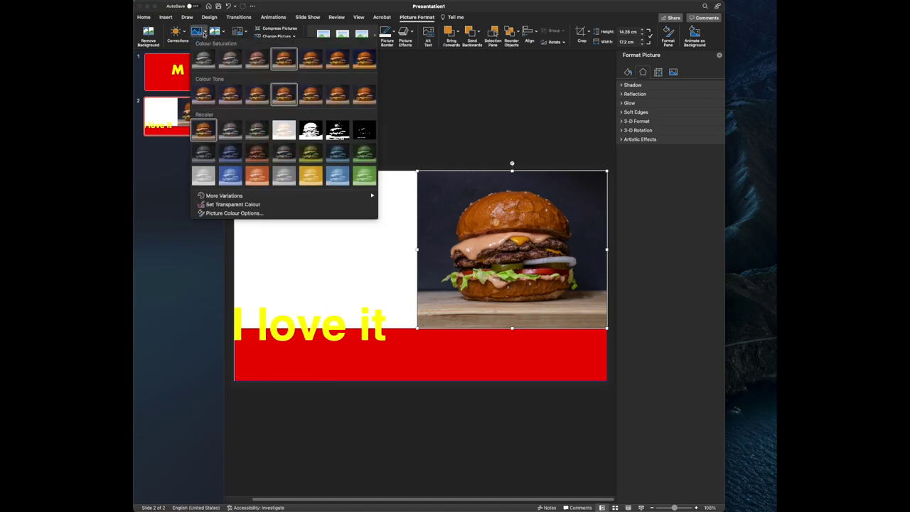
{"action": "left_click", "coordinate": [210, 60]}
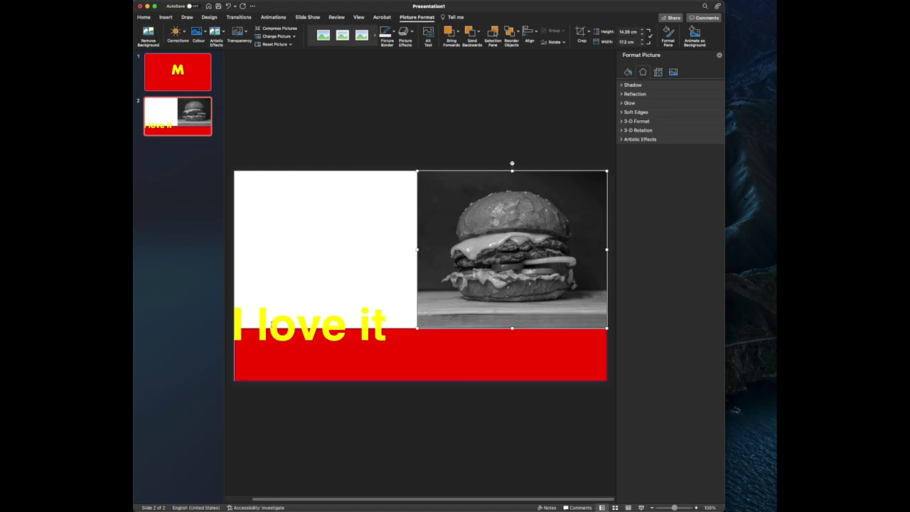
{"action": "left_click", "coordinate": [296, 328]}
{"action": "left_click", "coordinate": [291, 290]}
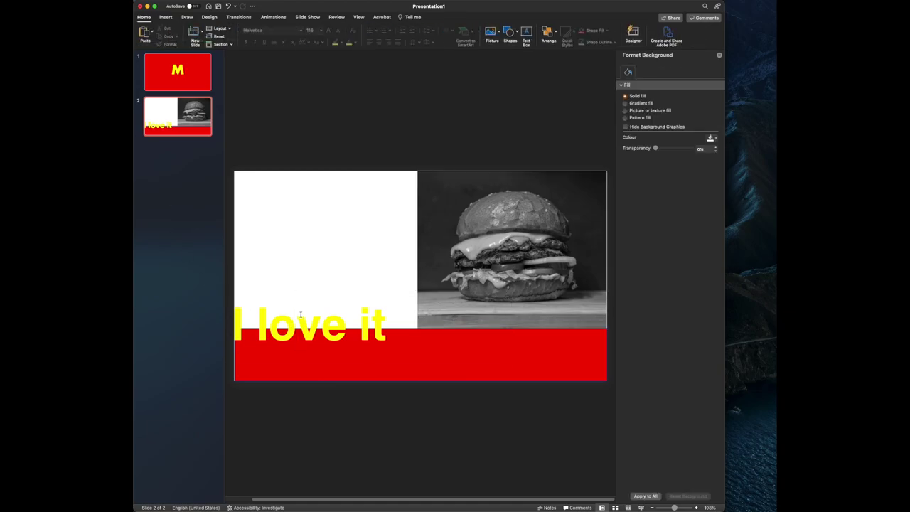
{"action": "left_click", "coordinate": [300, 292]}
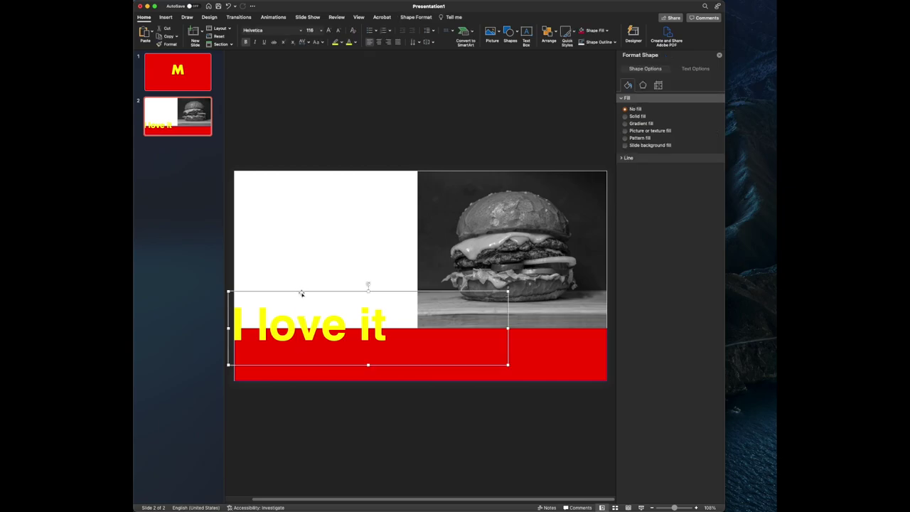
{"action": "left_click_drag", "start_coordinate": [301, 292], "coordinate": [331, 173]}
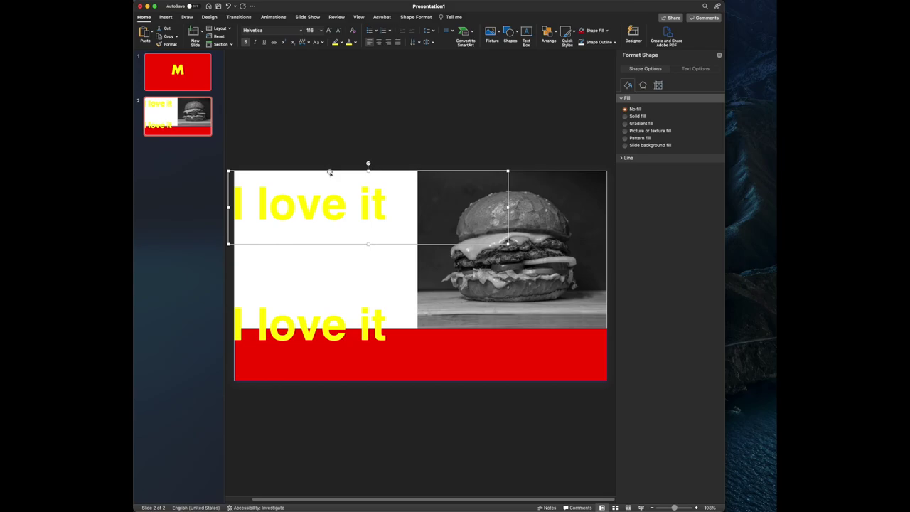
{"action": "key", "text": "Delete"}
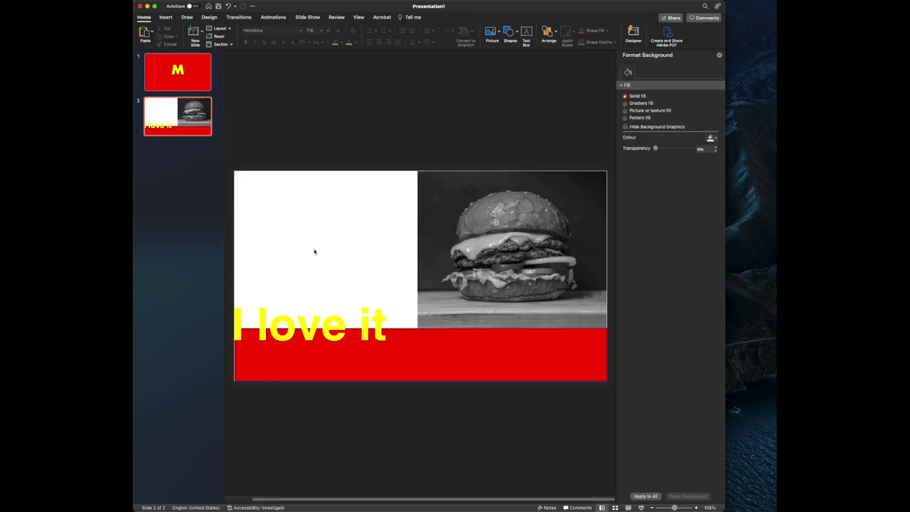
Duplicate the "I love it" text box straight up to the slide's upper edge
{"action": "left_click", "coordinate": [296, 327]}
{"action": "left_click", "coordinate": [318, 292]}
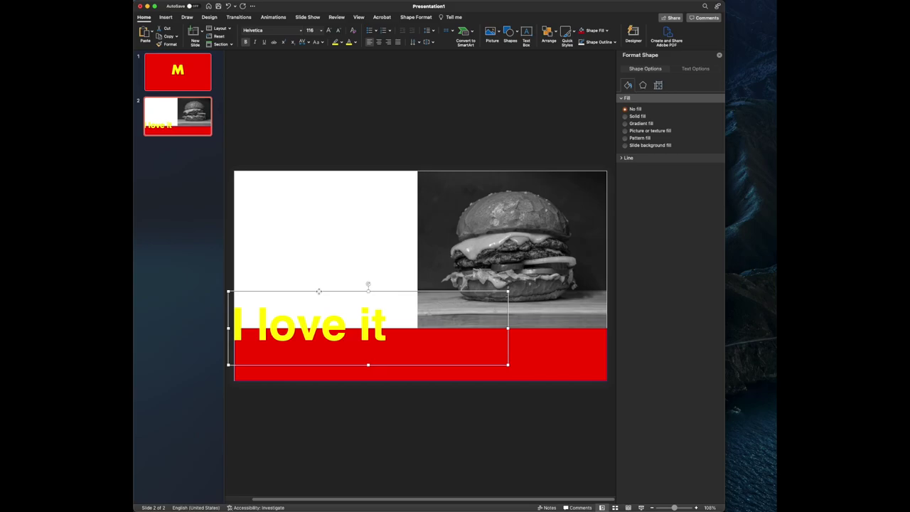
{"action": "left_click_drag", "start_coordinate": [319, 292], "coordinate": [339, 175]}
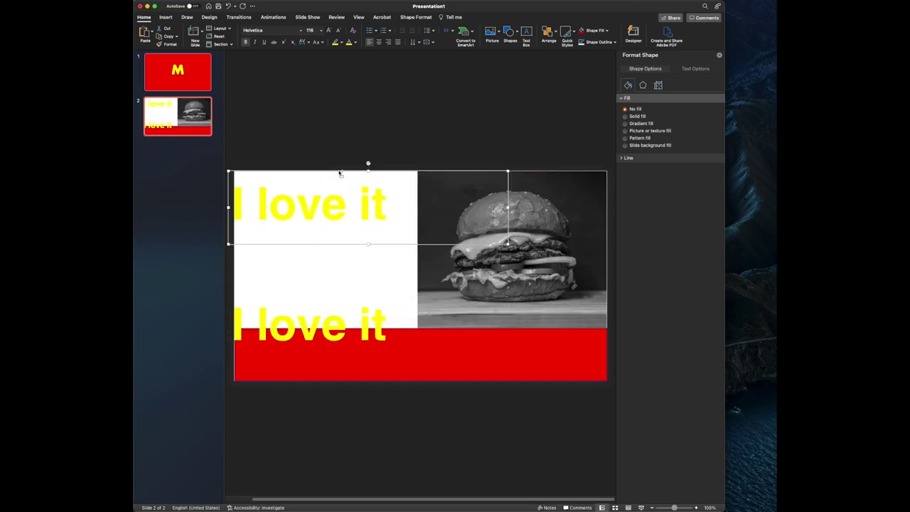
Replace the text in the upper copy of the slogan box with "More Burger"
{"action": "left_click", "coordinate": [340, 214]}
{"action": "key", "text": "super+a"}
{"action": "type", "text": "Mc"}
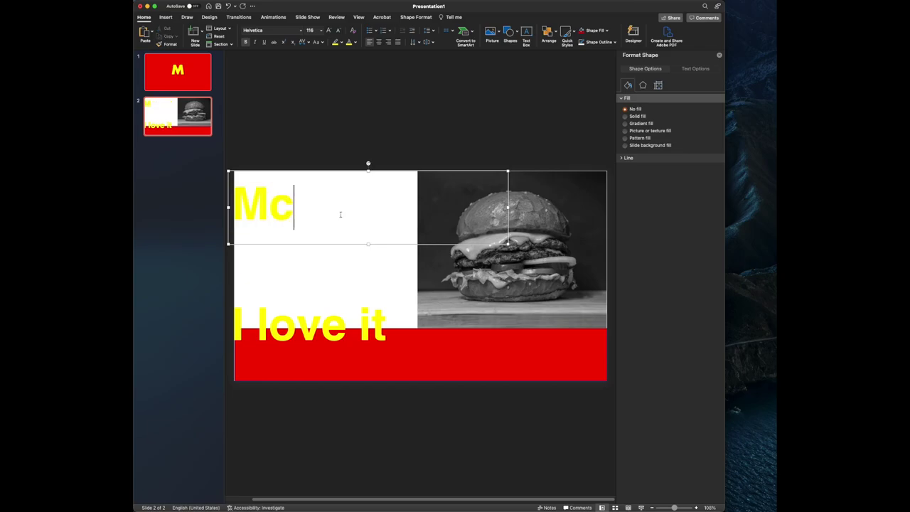
{"action": "key", "text": "BackSpace"}
{"action": "key", "text": "BackSpace"}
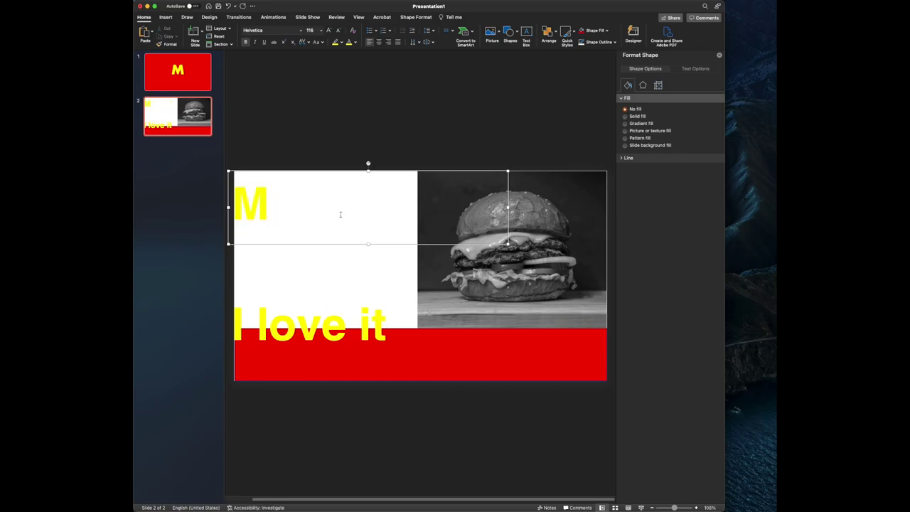
{"action": "type", "text": "More "}
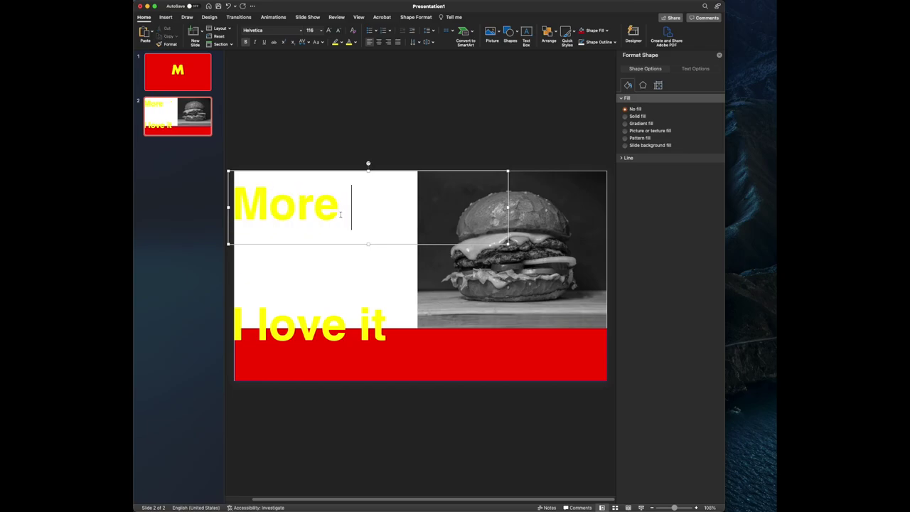
{"action": "type", "text": "Burger"}
Reduce the "More Burger" text to size 60 and colour it black
{"action": "key", "text": "super+a"}
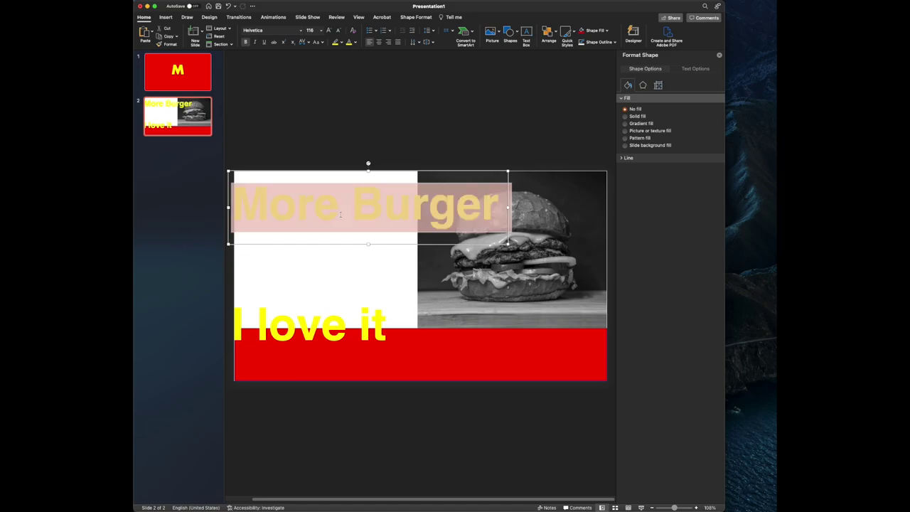
{"action": "left_click", "coordinate": [339, 30]}
{"action": "left_click", "coordinate": [339, 30]}
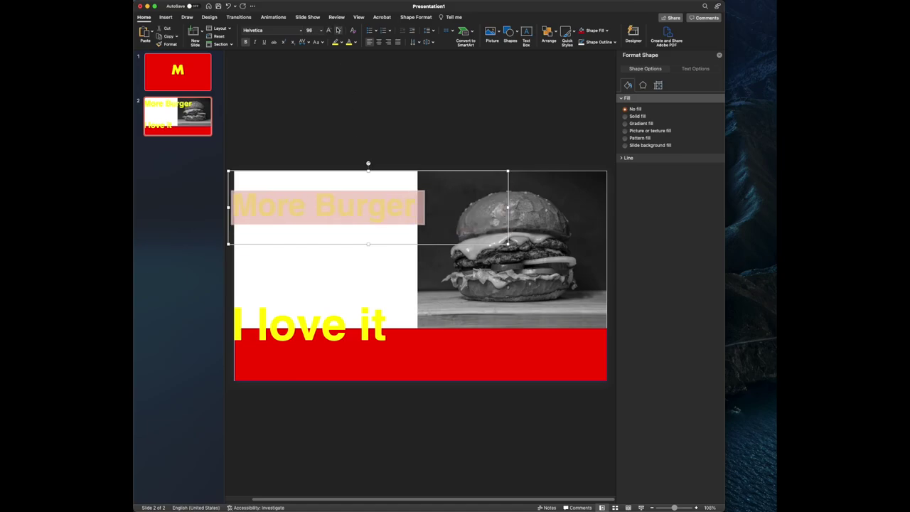
{"action": "left_click", "coordinate": [338, 29]}
{"action": "left_click", "coordinate": [339, 30]}
{"action": "left_click", "coordinate": [339, 30]}
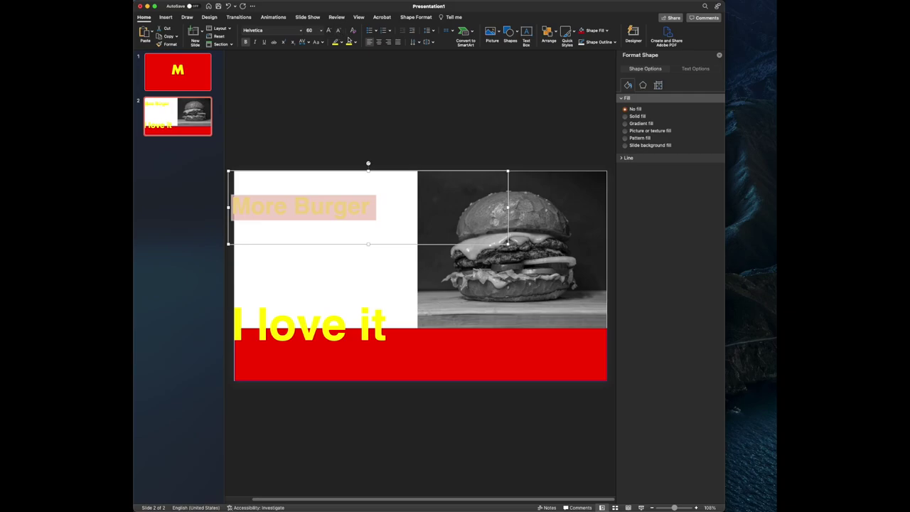
{"action": "left_click", "coordinate": [356, 41]}
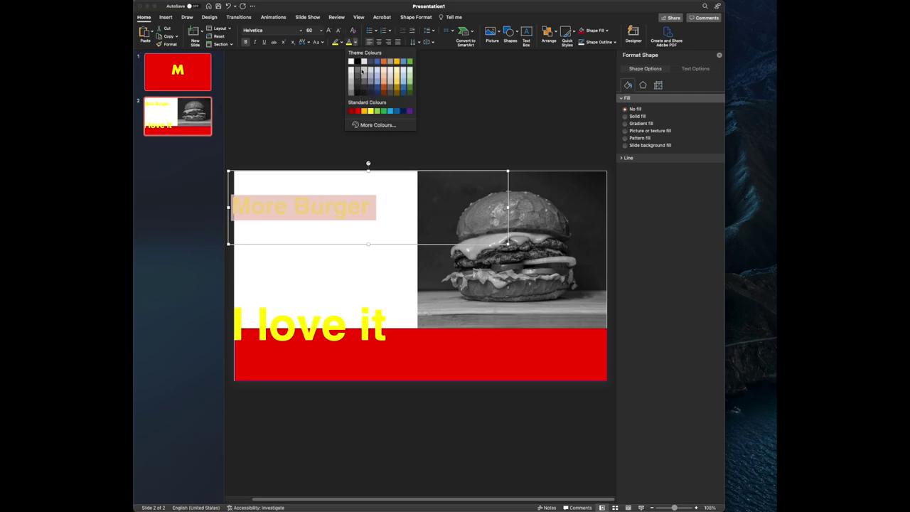
{"action": "left_click", "coordinate": [361, 70]}
{"action": "left_click", "coordinate": [341, 166]}
Move the "More Burger" text box up and slightly right so the heading sits inside the white area's upper part
{"action": "left_click", "coordinate": [313, 208]}
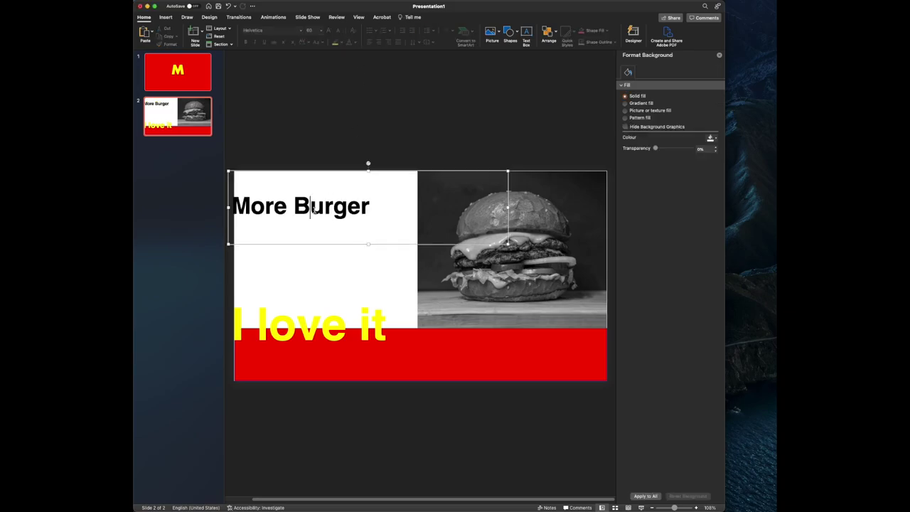
{"action": "left_click_drag", "start_coordinate": [338, 171], "coordinate": [348, 152]}
{"action": "left_click", "coordinate": [355, 125]}
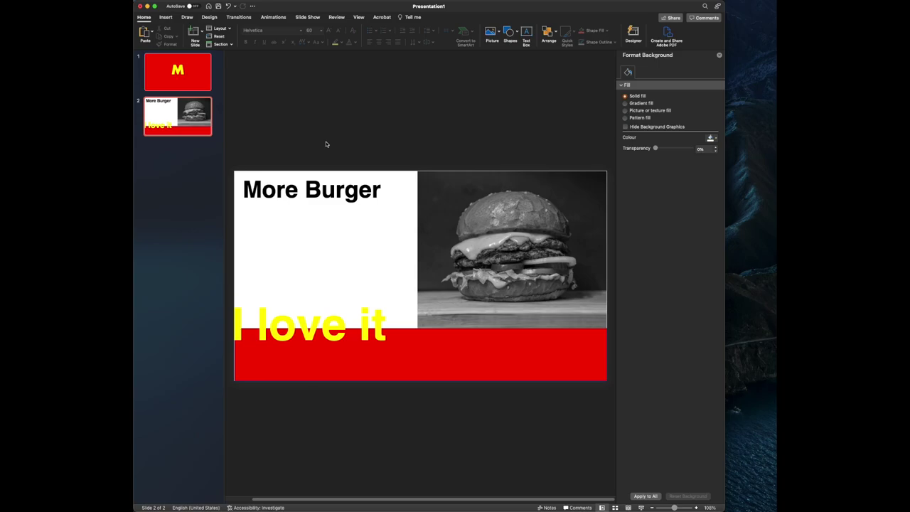
Add a third slide without its title and text placeholders and give it a solid yellow background
{"action": "left_click", "coordinate": [178, 105]}
{"action": "key", "text": "Return"}
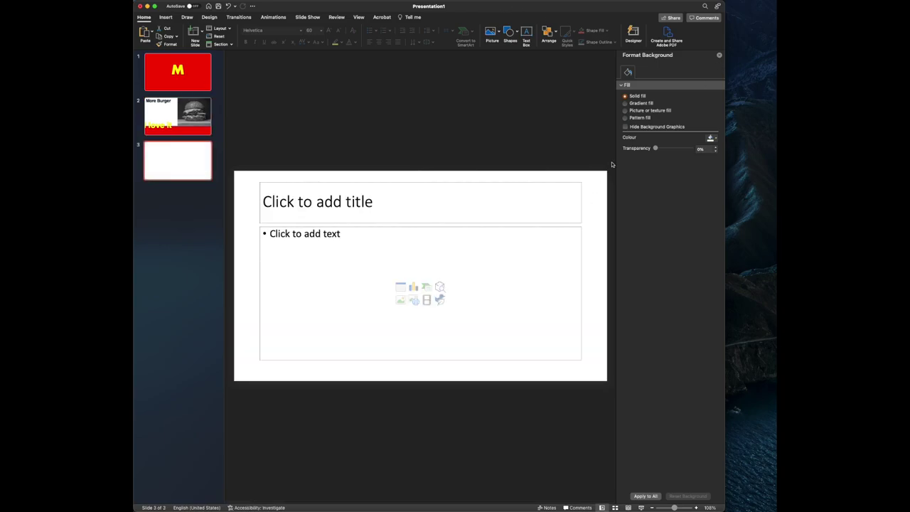
{"action": "left_click_drag", "start_coordinate": [611, 165], "coordinate": [243, 392]}
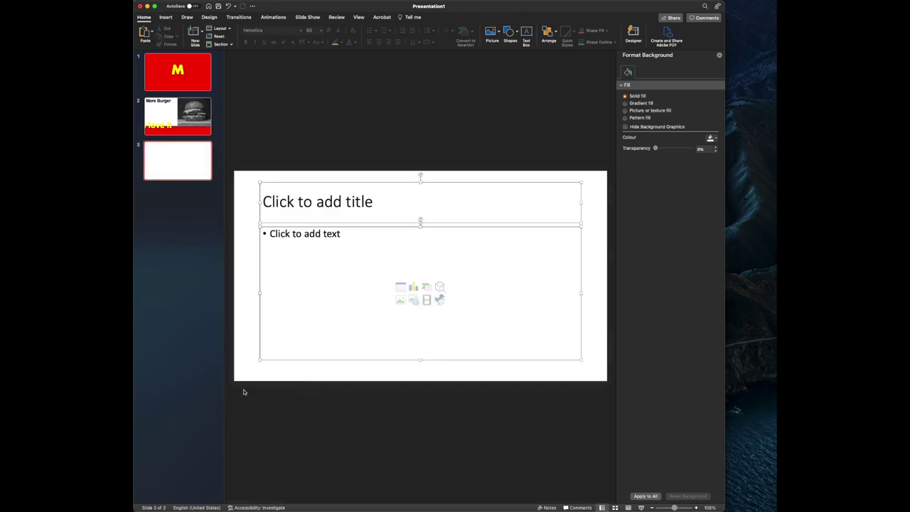
{"action": "key", "text": "BackSpace"}
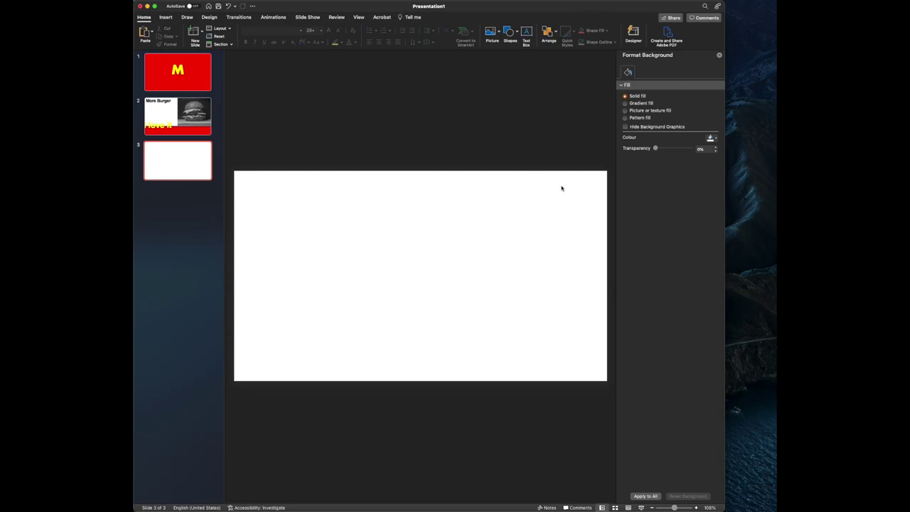
{"action": "left_click", "coordinate": [715, 137]}
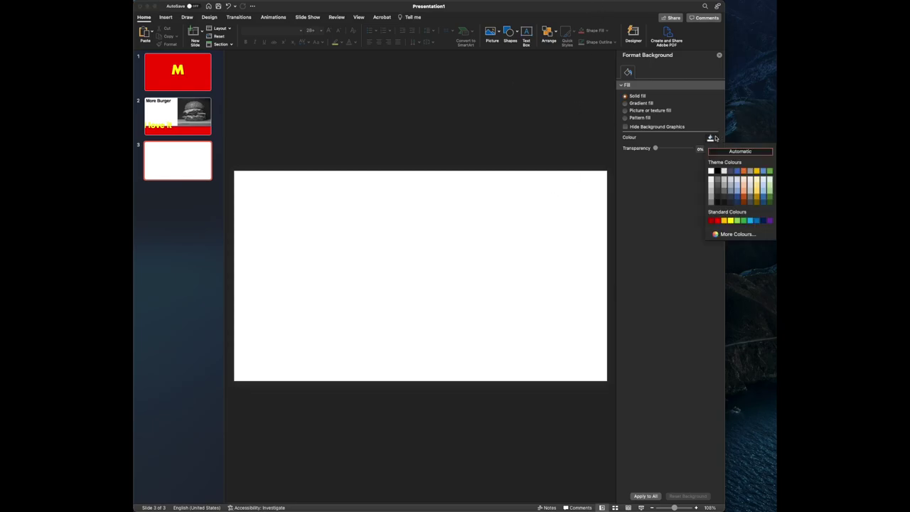
{"action": "left_click", "coordinate": [732, 221]}
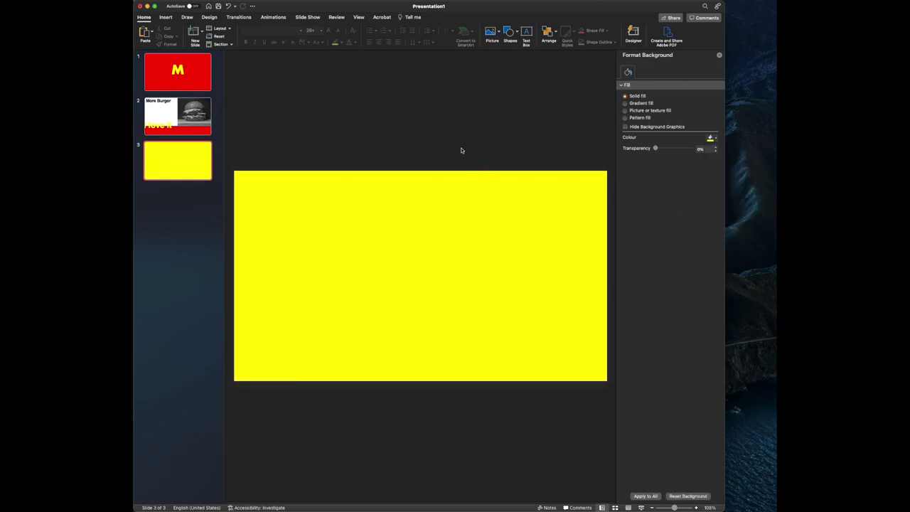
Draw an upright ellipse about 18.4 cm high and 9.7 cm wide and centre it on slide 3
{"action": "left_click", "coordinate": [175, 18]}
{"action": "left_click", "coordinate": [288, 35]}
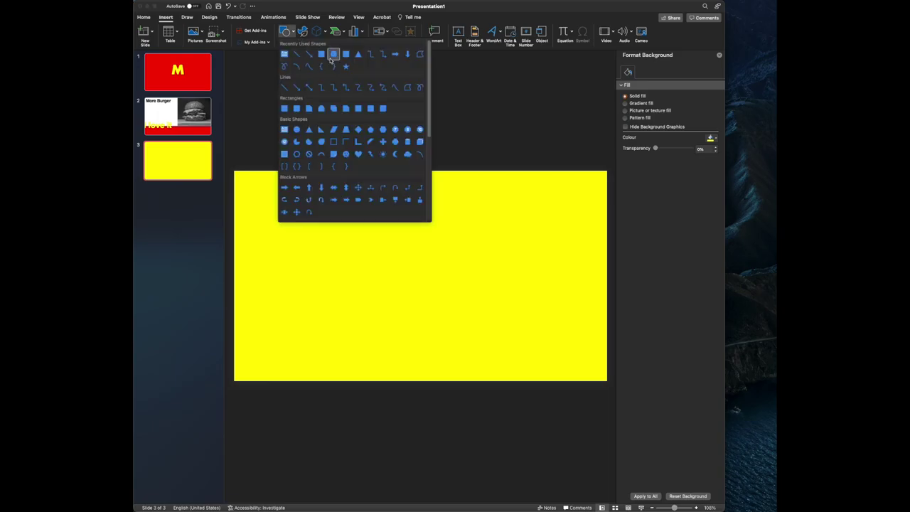
{"action": "left_click", "coordinate": [332, 57]}
{"action": "left_click_drag", "start_coordinate": [437, 173], "coordinate": [329, 375]}
{"action": "left_click_drag", "start_coordinate": [373, 285], "coordinate": [410, 284]}
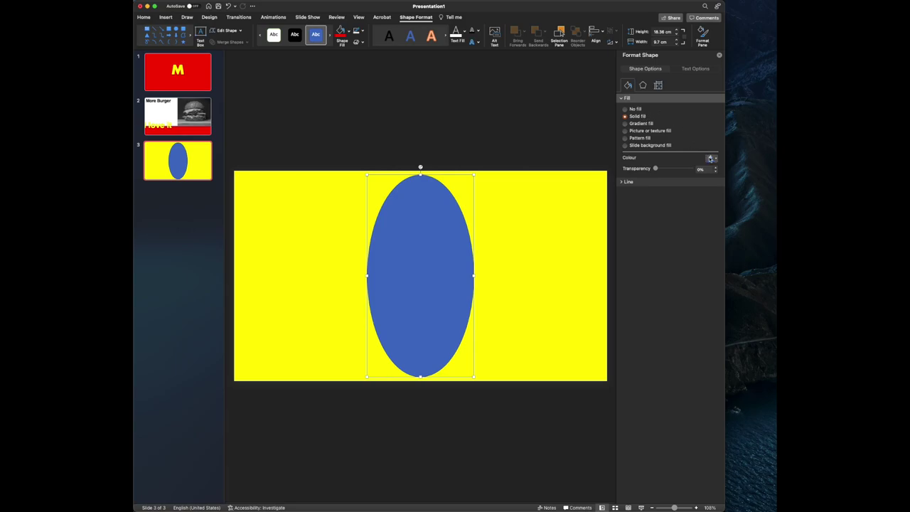
Fill the ellipse with solid black and remove its outline
{"action": "left_click", "coordinate": [712, 158]}
{"action": "left_click", "coordinate": [717, 181]}
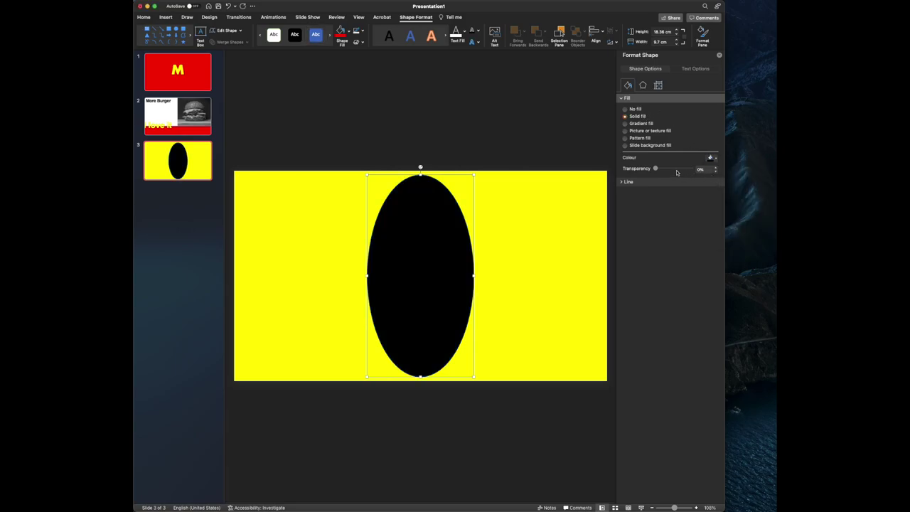
{"action": "left_click", "coordinate": [362, 32]}
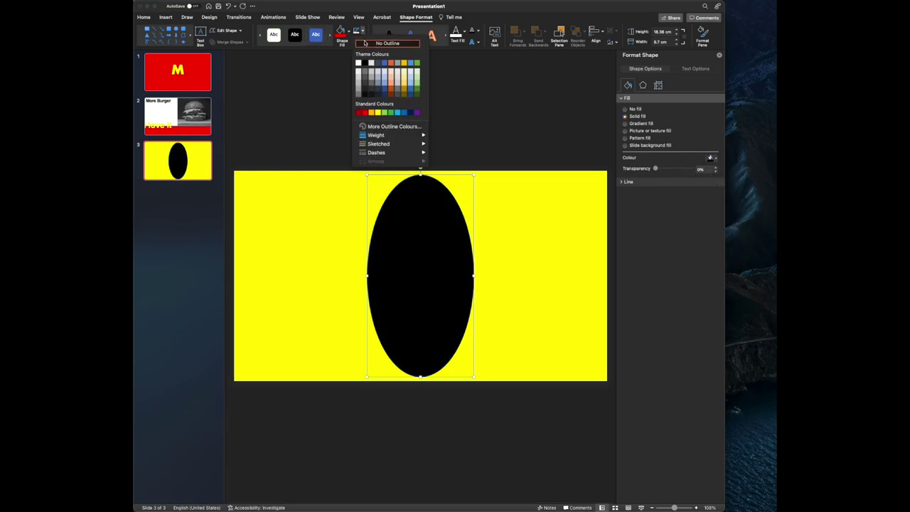
{"action": "left_click", "coordinate": [364, 43]}
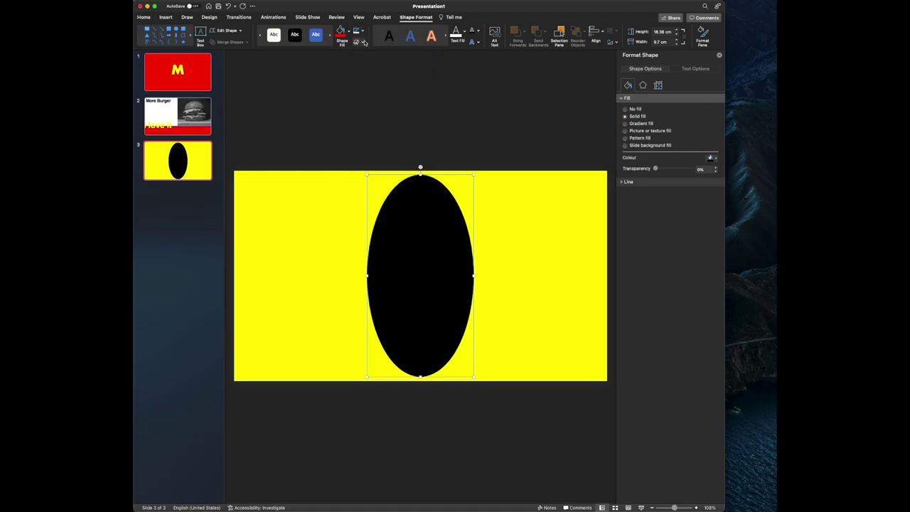
Set the ellipse's transparency to 79% and place a duplicate exactly on top of it
{"action": "left_click", "coordinate": [672, 169]}
{"action": "left_click_drag", "start_coordinate": [672, 170], "coordinate": [682, 169]}
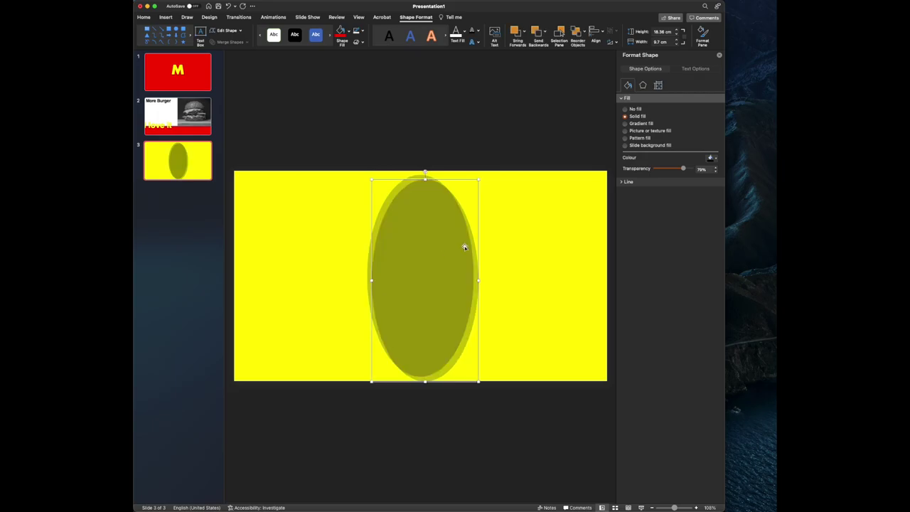
{"action": "left_click_drag", "start_coordinate": [449, 246], "coordinate": [447, 245]}
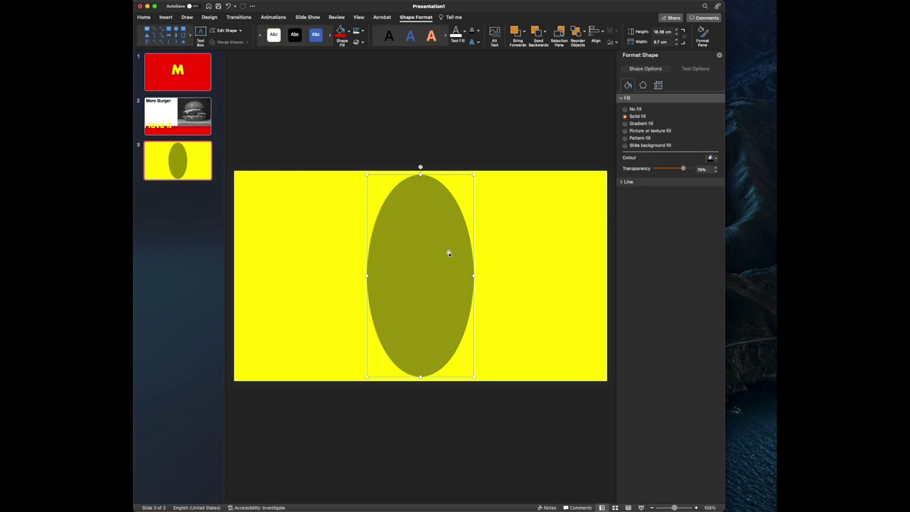
Widen the duplicate ellipse symmetrically to about 11.5 cm, then duplicate it in place and widen that copy to about 14 cm
{"action": "mouse_move", "coordinate": [474, 275]}
{"action": "left_mouse_down"}
{"action": "mouse_move", "coordinate": [560, 274]}
{"action": "mouse_move", "coordinate": [485, 275]}
{"action": "left_mouse_up"}
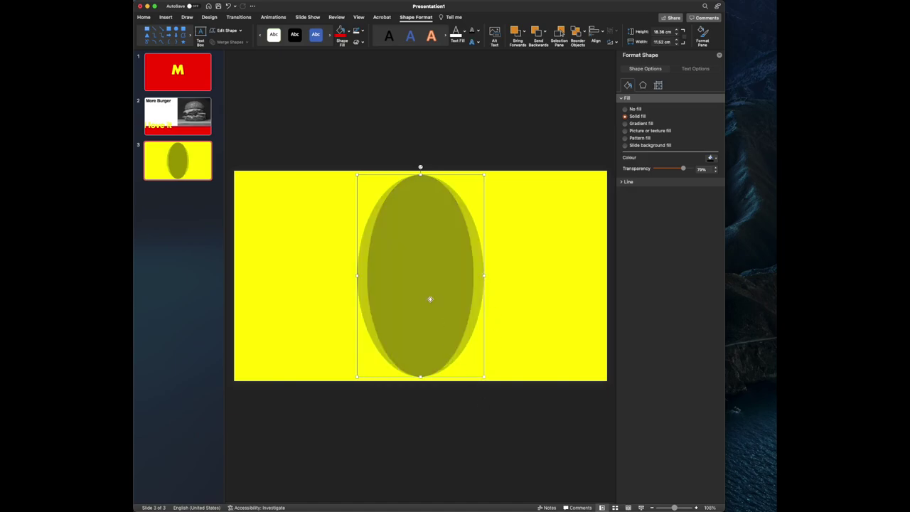
{"action": "left_click_drag", "start_coordinate": [429, 298], "coordinate": [439, 280]}
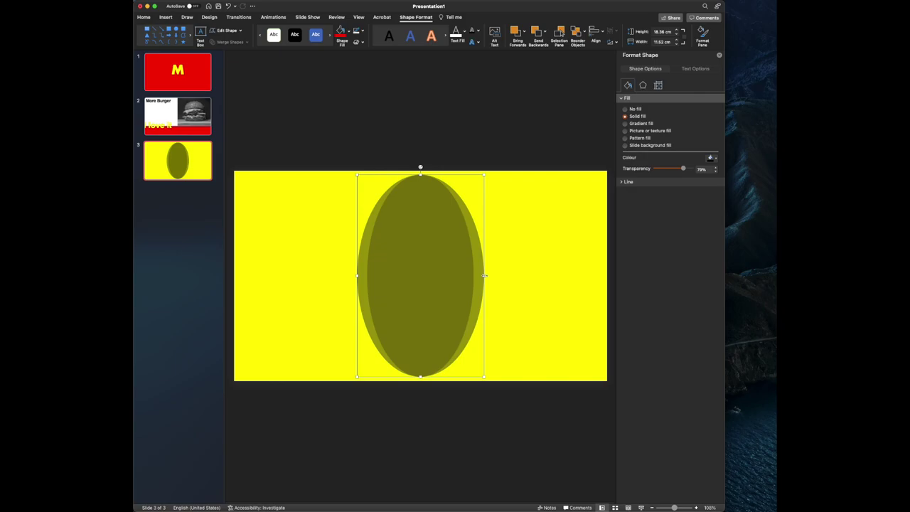
{"action": "left_click_drag", "start_coordinate": [484, 275], "coordinate": [498, 277]}
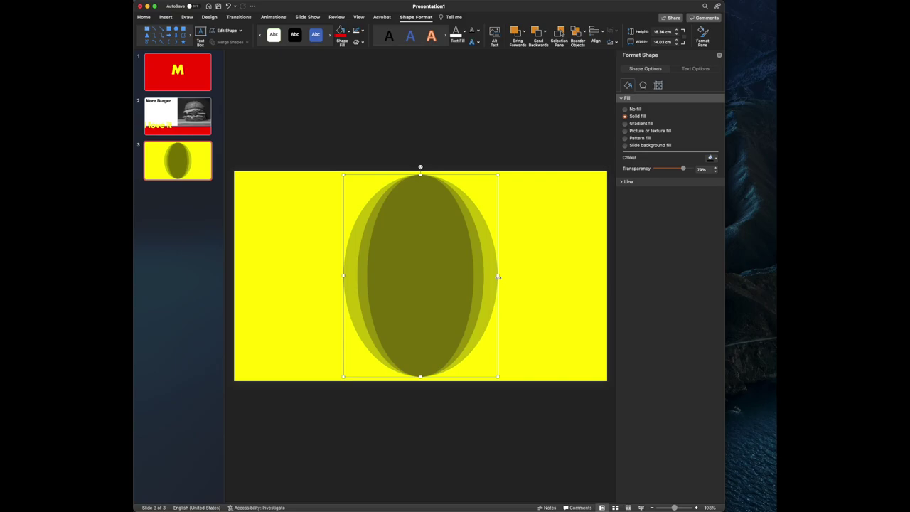
Duplicate slide 3 and rotate the copy's three ellipses together by 90° so they lie horizontally
{"action": "left_click", "coordinate": [157, 154]}
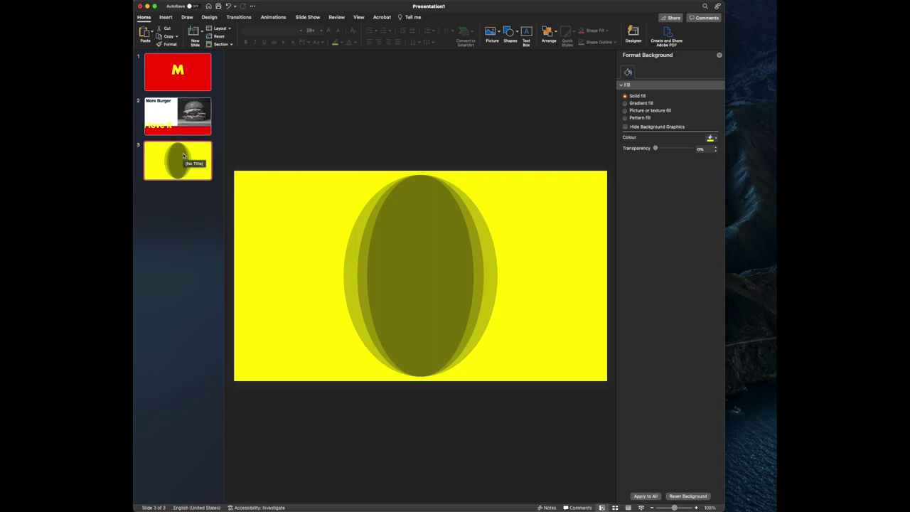
{"action": "key", "text": "super+d"}
{"action": "left_click_drag", "start_coordinate": [567, 95], "coordinate": [266, 443]}
{"action": "left_click_drag", "start_coordinate": [421, 167], "coordinate": [524, 293]}
{"action": "left_click", "coordinate": [527, 396]}
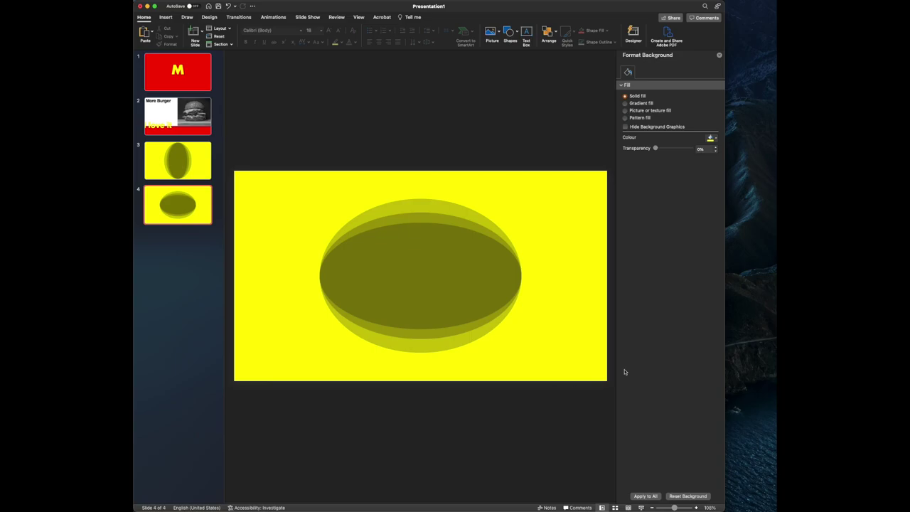
Duplicate slide 4 and rotate the copy's three ellipses together about 30° clockwise
{"action": "left_click", "coordinate": [156, 222]}
{"action": "key", "text": "super+v"}
{"action": "left_click_drag", "start_coordinate": [565, 157], "coordinate": [280, 419]}
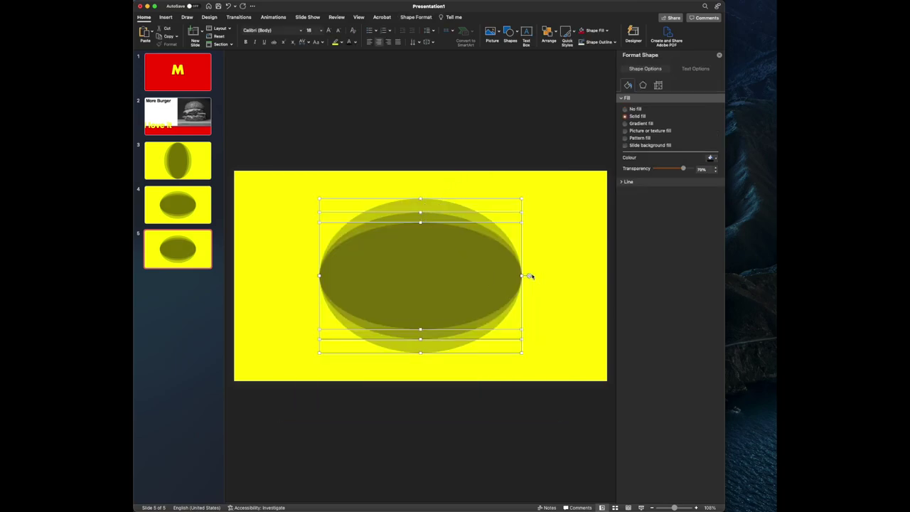
{"action": "left_click_drag", "start_coordinate": [528, 275], "coordinate": [506, 345]}
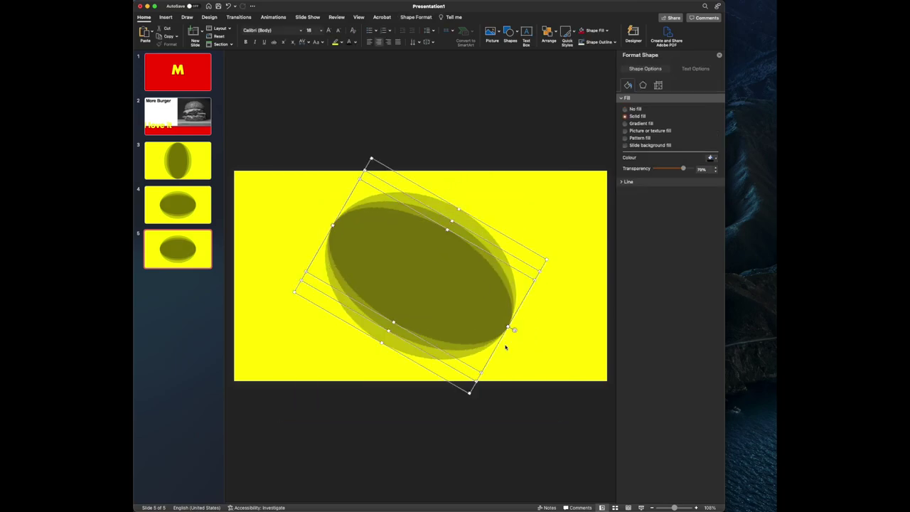
{"action": "left_click", "coordinate": [459, 442]}
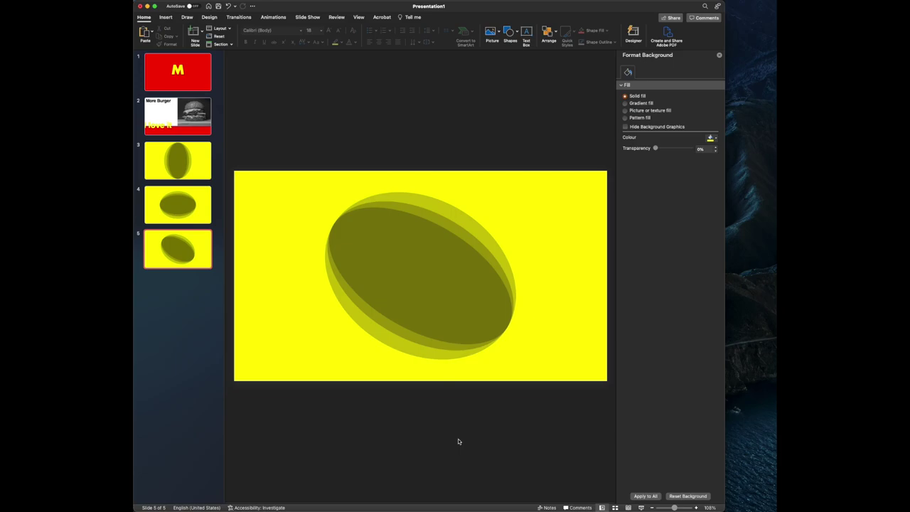
Duplicate slide 5 and rotate the copy's three ellipses together about 45° further clockwise, leaning slightly off vertical
{"action": "left_click", "coordinate": [199, 253]}
{"action": "key", "text": "super+d"}
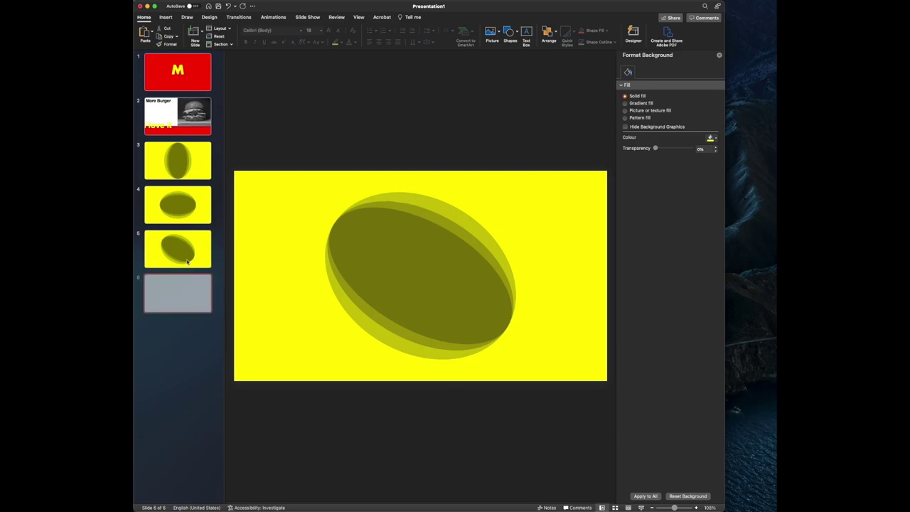
{"action": "left_click_drag", "start_coordinate": [546, 153], "coordinate": [241, 477]}
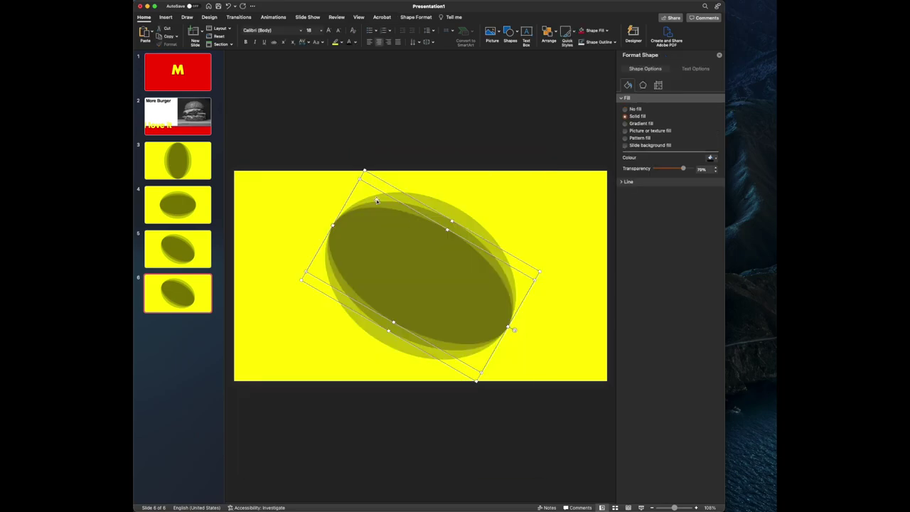
{"action": "left_click_drag", "start_coordinate": [512, 330], "coordinate": [504, 291]}
{"action": "left_click", "coordinate": [551, 177]}
{"action": "left_click_drag", "start_coordinate": [573, 151], "coordinate": [245, 441]}
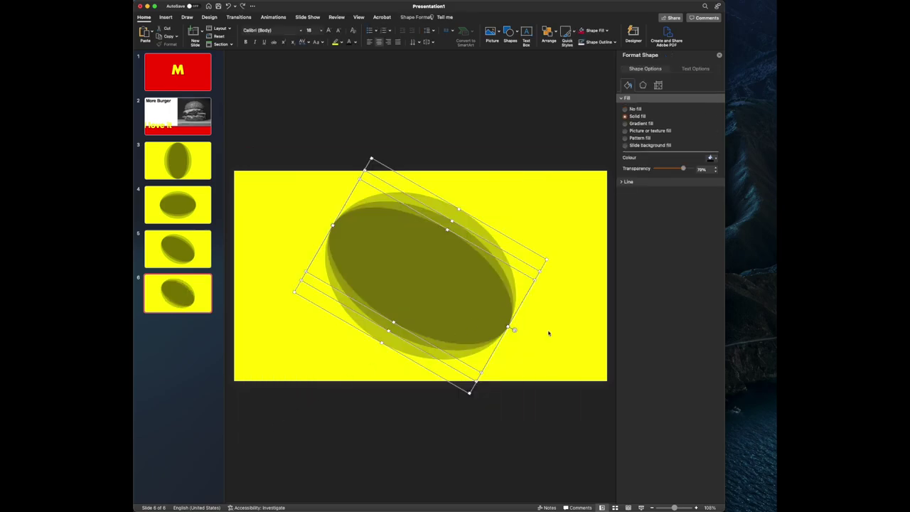
{"action": "left_click_drag", "start_coordinate": [516, 330], "coordinate": [428, 385]}
{"action": "left_click", "coordinate": [435, 429]}
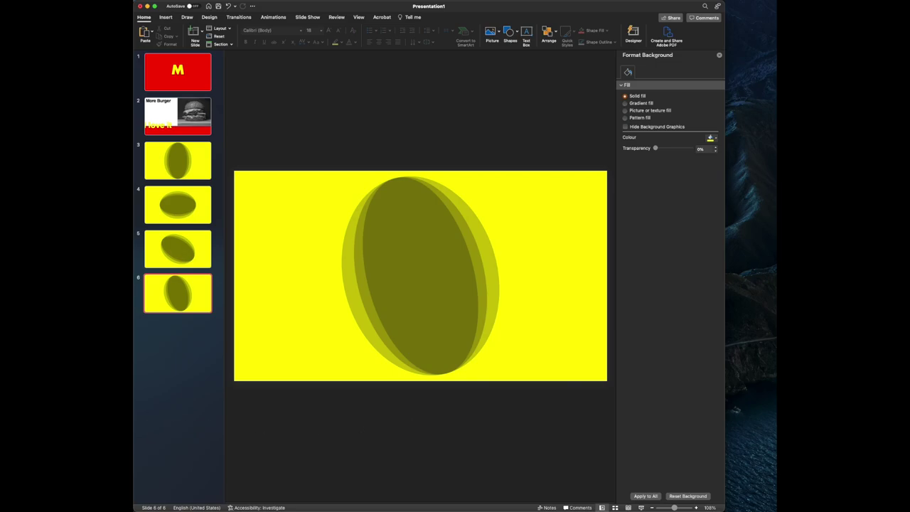
Add a new white slide after slide 6 and delete its title and text placeholders
{"action": "left_click", "coordinate": [180, 303]}
{"action": "key", "text": "Return"}
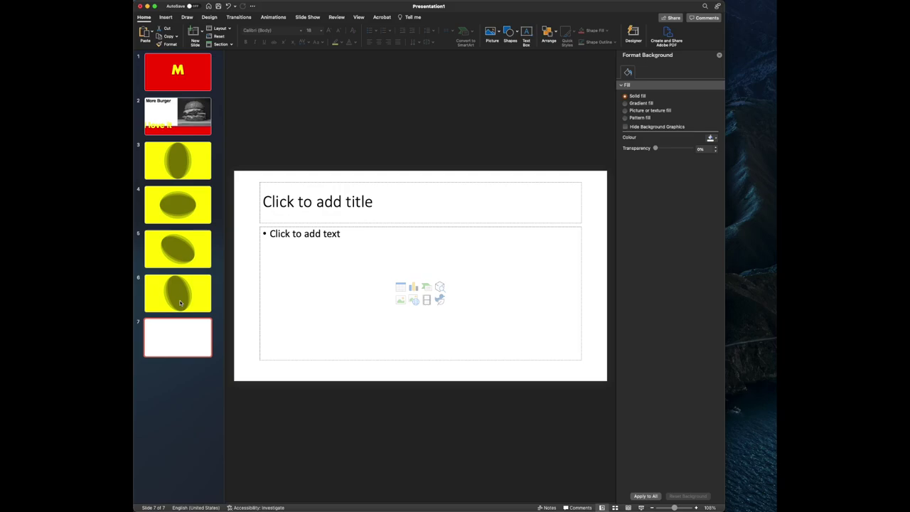
{"action": "left_click_drag", "start_coordinate": [602, 158], "coordinate": [240, 425]}
{"action": "key", "text": "Delete"}
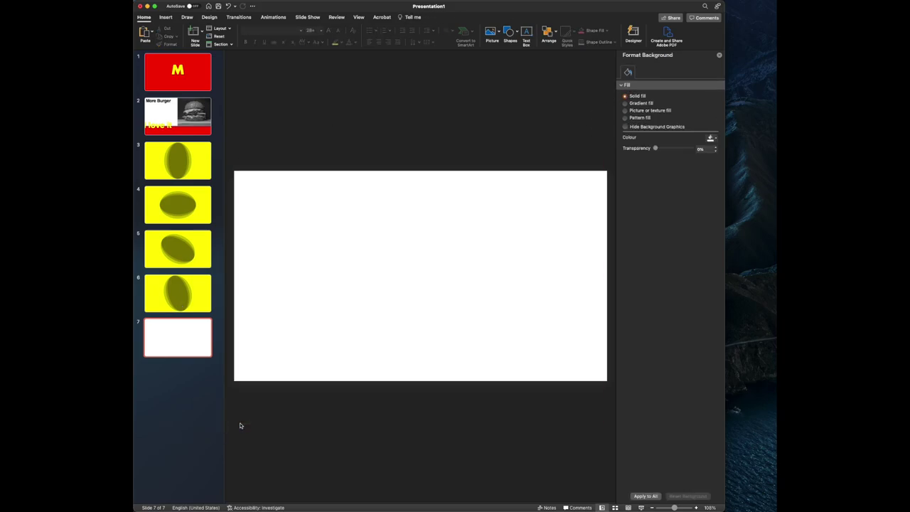
Add a wide text box in the upper part of slide 7 with BIG, TASTY and BURGER on three separate lines
{"action": "scroll", "coordinate": [239, 422], "scroll_direction": "down", "scroll_amount": 3}
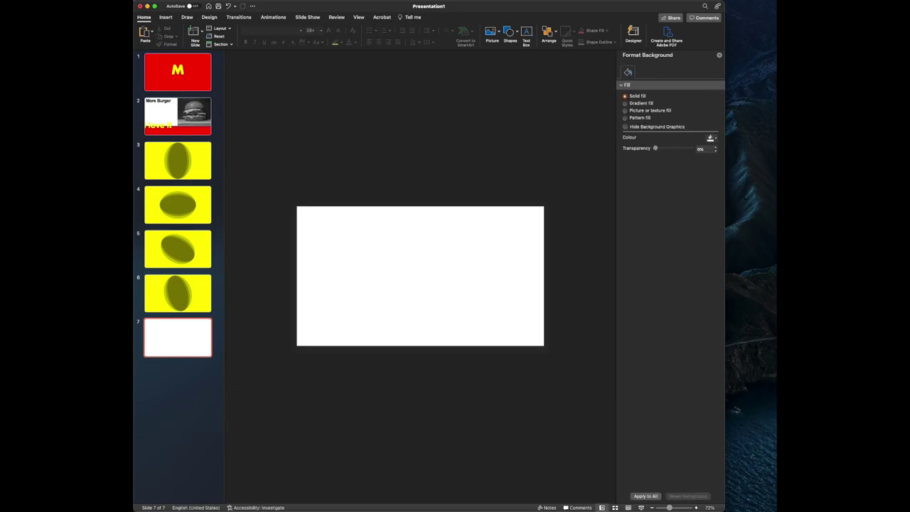
{"action": "left_click", "coordinate": [168, 18]}
{"action": "left_click_drag", "start_coordinate": [669, 508], "coordinate": [674, 508]}
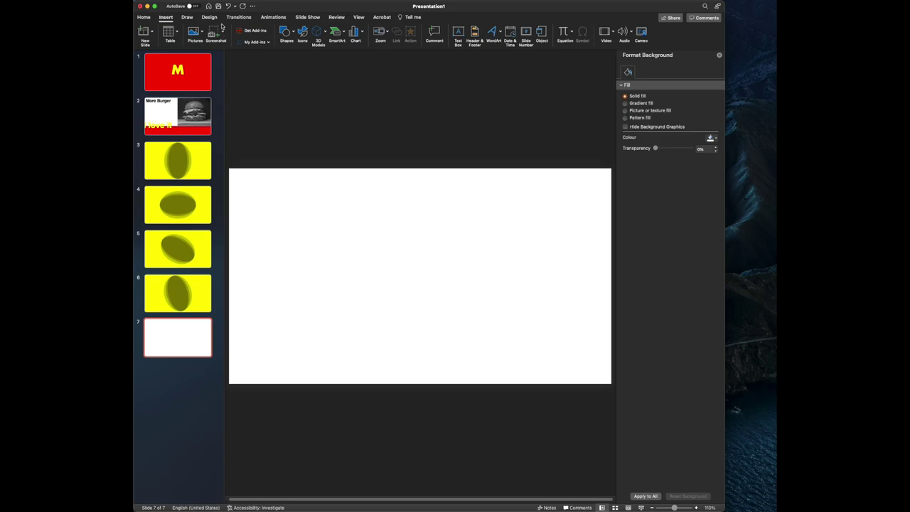
{"action": "left_click", "coordinate": [458, 32]}
{"action": "left_click_drag", "start_coordinate": [247, 182], "coordinate": [565, 318]}
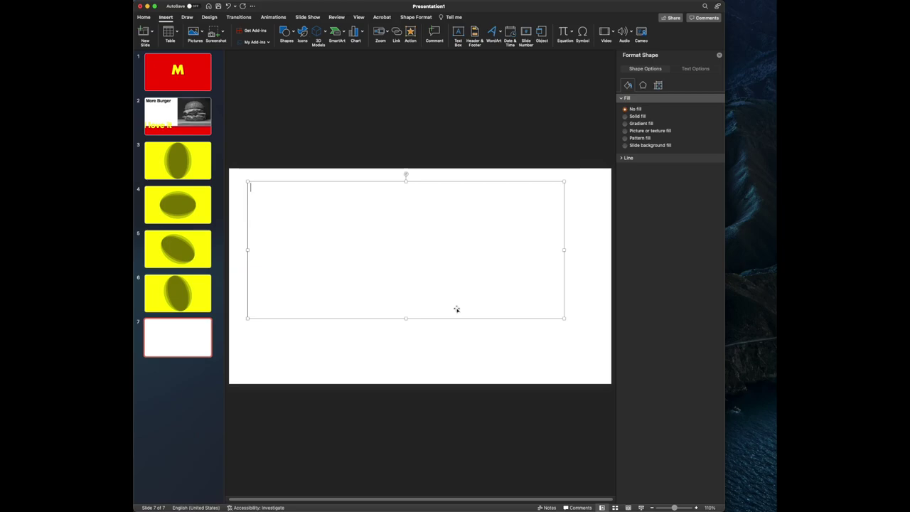
{"action": "type", "text": "B"}
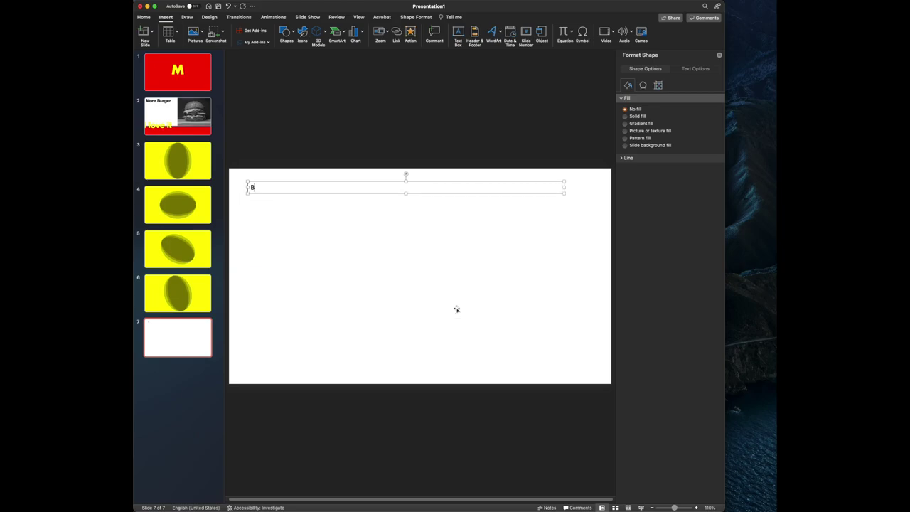
{"action": "type", "text": "IG"}
{"action": "key", "text": "Return"}
{"action": "type", "text": "T"}
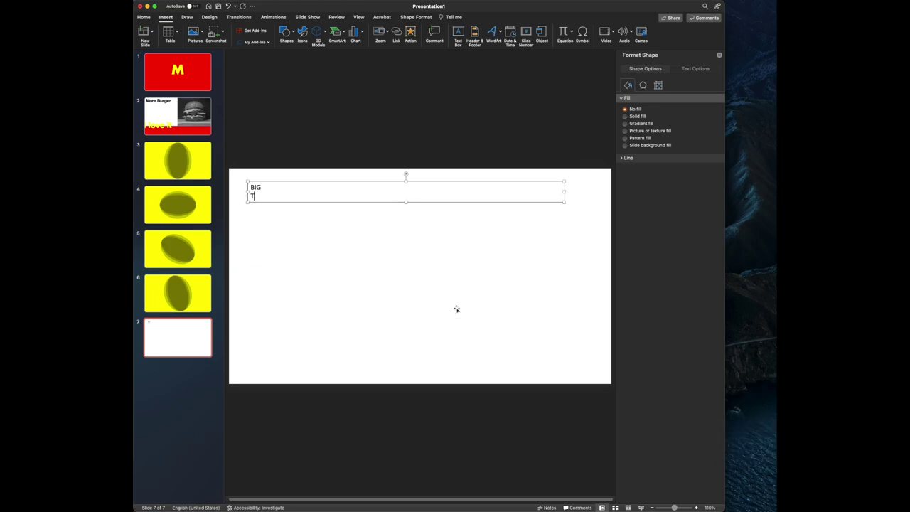
{"action": "type", "text": "ASTY"}
{"action": "key", "text": "Return"}
{"action": "type", "text": "BURGER"}
Enlarge all the text in the BIG TASTY BURGER box to 40 pt
{"action": "key", "text": "super+a"}
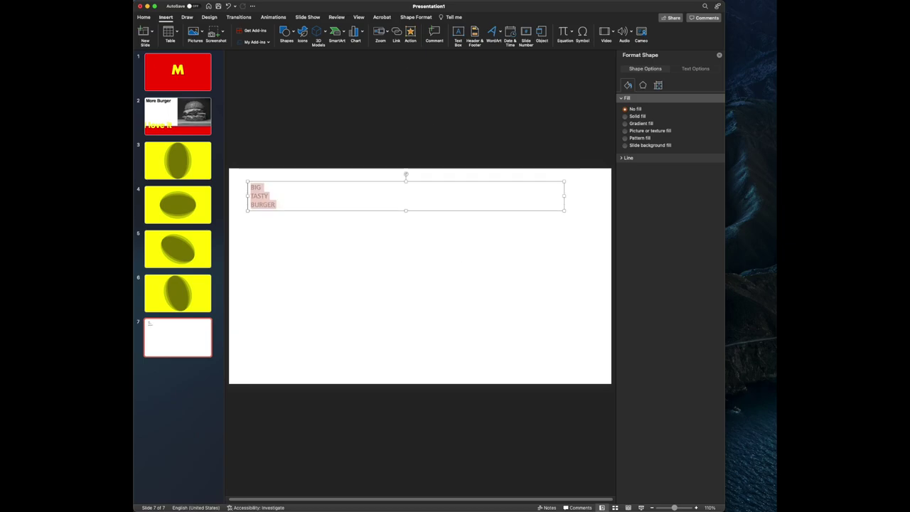
{"action": "left_click", "coordinate": [144, 17]}
{"action": "left_click", "coordinate": [328, 30]}
{"action": "left_click", "coordinate": [329, 30]}
{"action": "left_click", "coordinate": [328, 30]}
{"action": "left_click", "coordinate": [328, 30]}
{"action": "left_click", "coordinate": [329, 30]}
{"action": "left_click", "coordinate": [328, 29]}
Set the font of the three-line text to Montserrat
{"action": "left_click", "coordinate": [276, 31]}
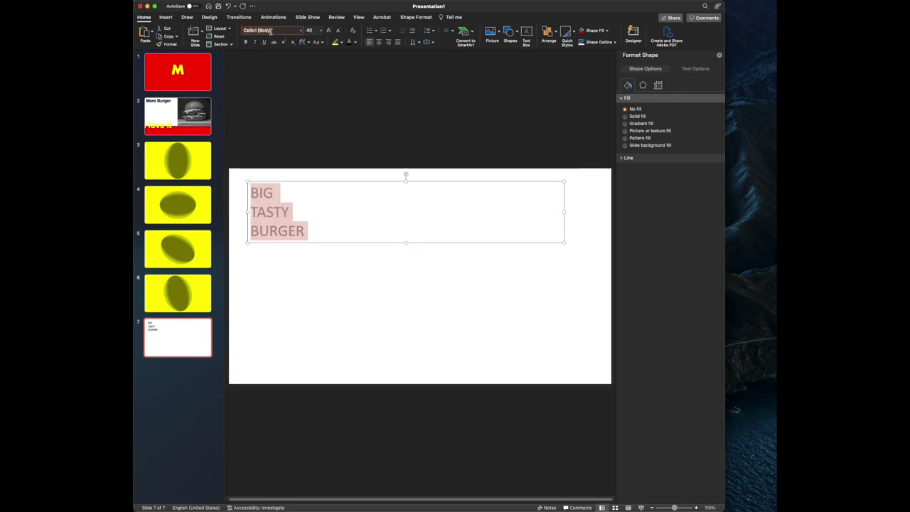
{"action": "type", "text": "Montserrat"}
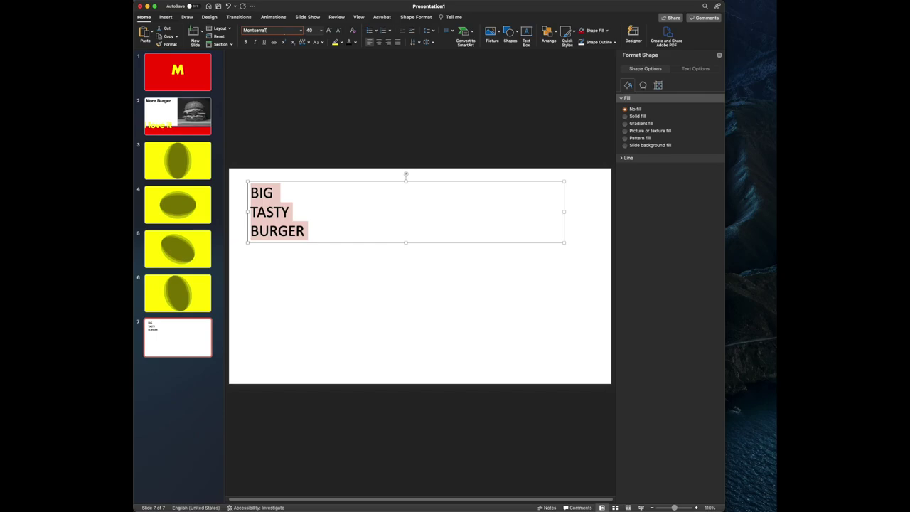
{"action": "key", "text": "Caps_Lock"}
{"action": "key", "text": "Return"}
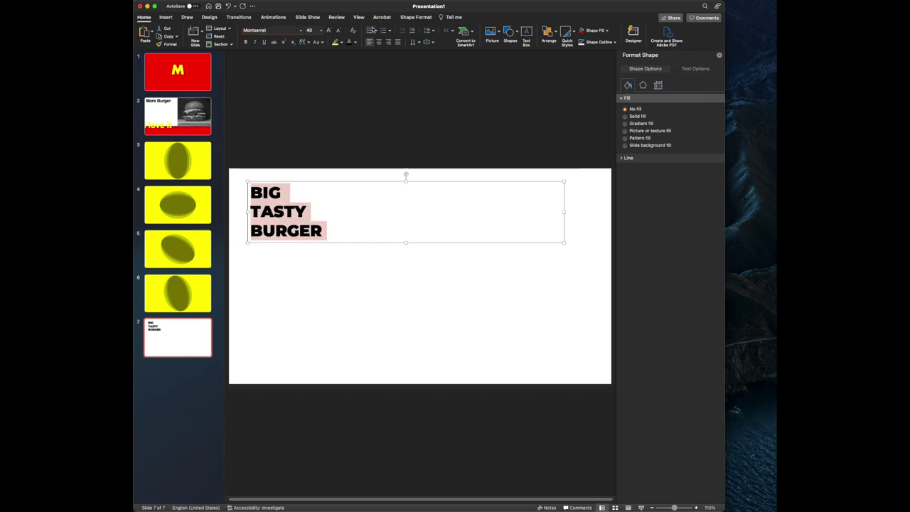
Enlarge the three-line text to 96 pt and make it bold
{"action": "left_click", "coordinate": [327, 30]}
{"action": "left_click", "coordinate": [327, 31]}
{"action": "left_click", "coordinate": [327, 31]}
{"action": "left_click", "coordinate": [327, 30]}
{"action": "left_click", "coordinate": [327, 30]}
{"action": "left_click", "coordinate": [327, 31]}
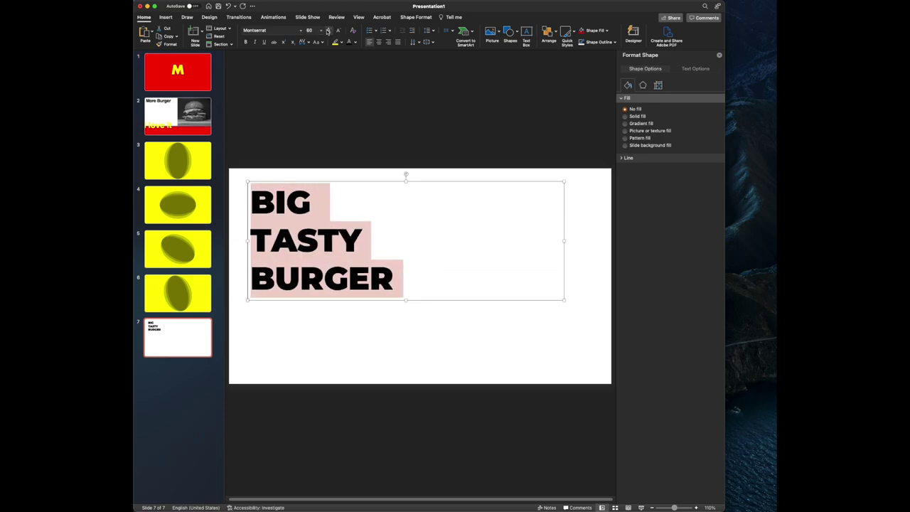
{"action": "left_click", "coordinate": [327, 30]}
{"action": "left_click", "coordinate": [327, 30]}
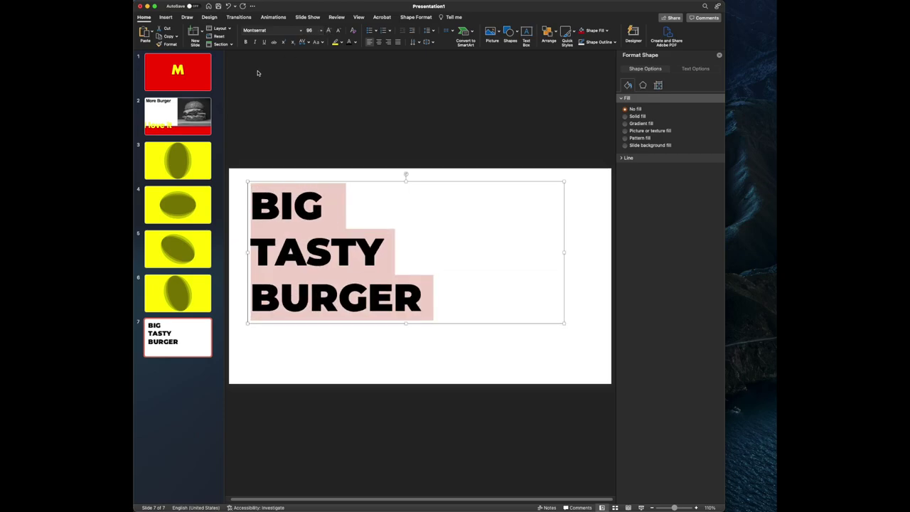
{"action": "left_click", "coordinate": [246, 42]}
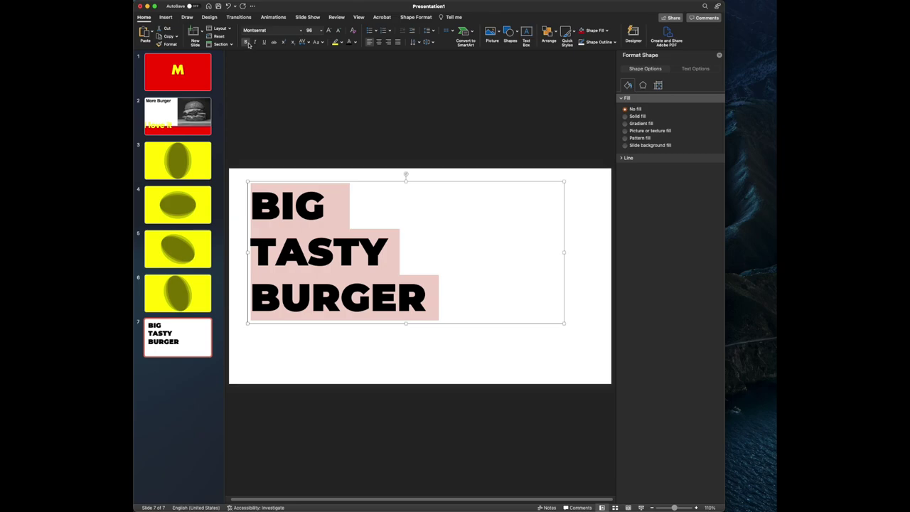
{"action": "left_click", "coordinate": [430, 41]}
{"action": "left_click", "coordinate": [431, 39]}
{"action": "left_click", "coordinate": [431, 32]}
{"action": "left_click", "coordinate": [455, 82]}
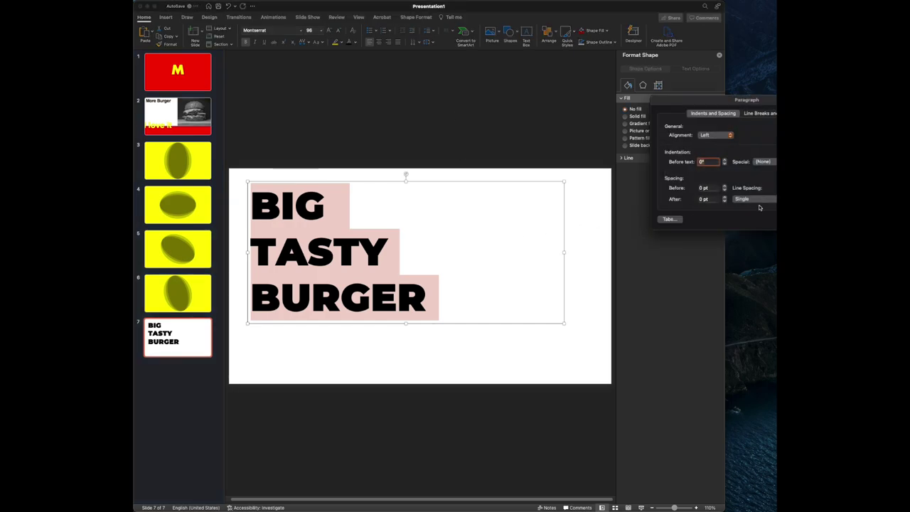
{"action": "left_click_drag", "start_coordinate": [761, 110], "coordinate": [524, 137]}
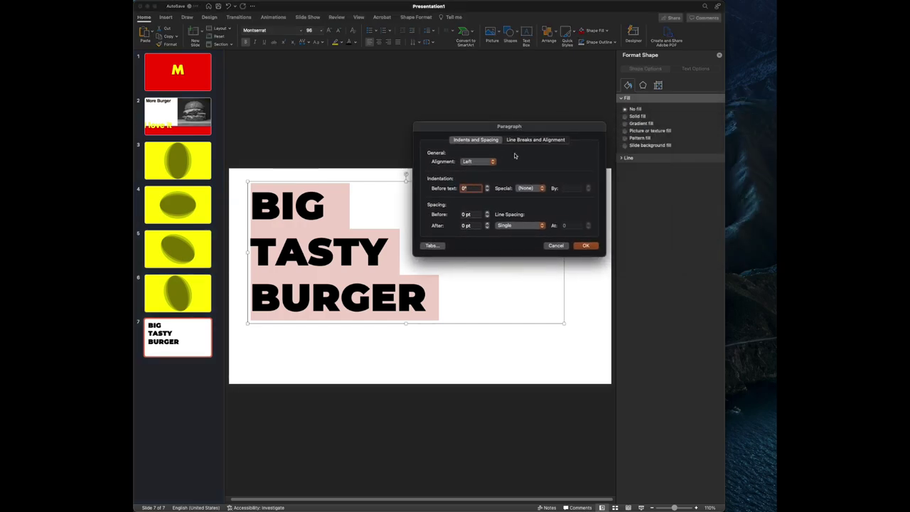
{"action": "left_click", "coordinate": [524, 226]}
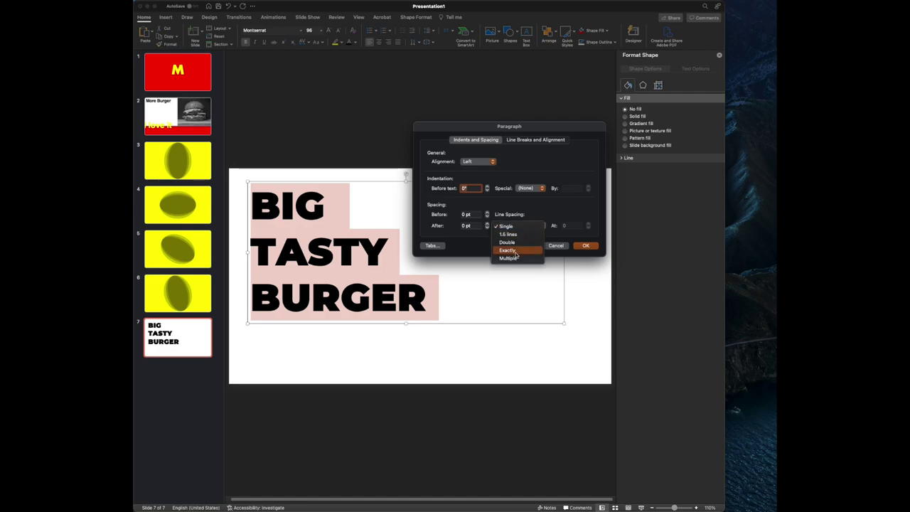
{"action": "left_click", "coordinate": [560, 246]}
{"action": "left_click", "coordinate": [561, 246]}
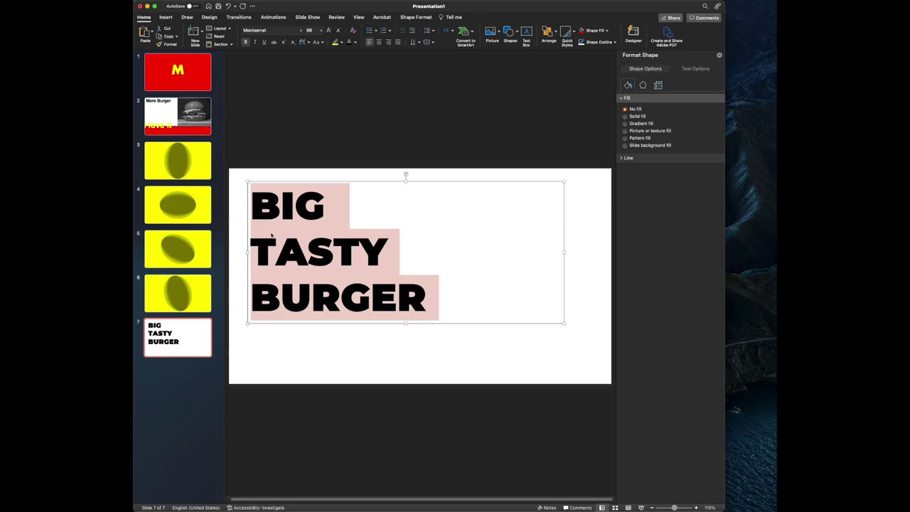
Move the text box to the slide's top-left corner and colour the words BIG and TASTY purple
{"action": "left_click", "coordinate": [351, 184]}
{"action": "left_click_drag", "start_coordinate": [358, 183], "coordinate": [339, 158]}
{"action": "left_click_drag", "start_coordinate": [364, 229], "coordinate": [222, 182]}
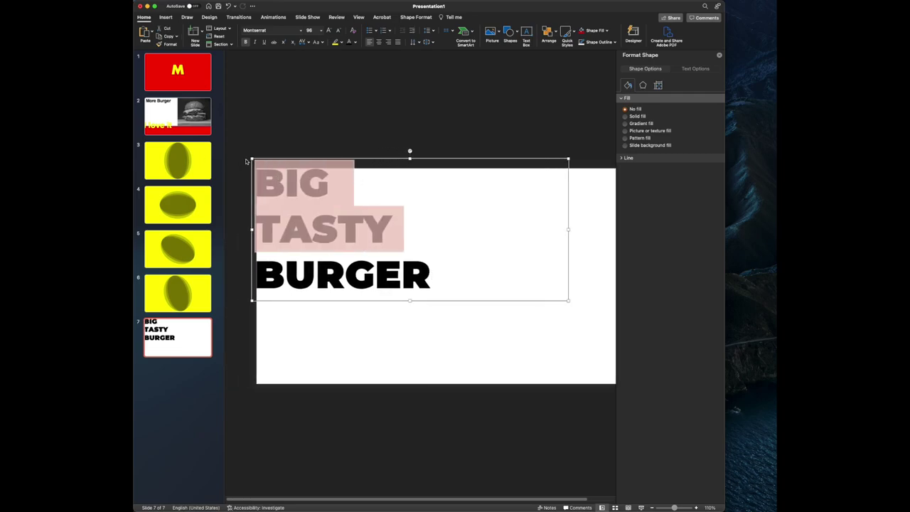
{"action": "left_click", "coordinate": [355, 43]}
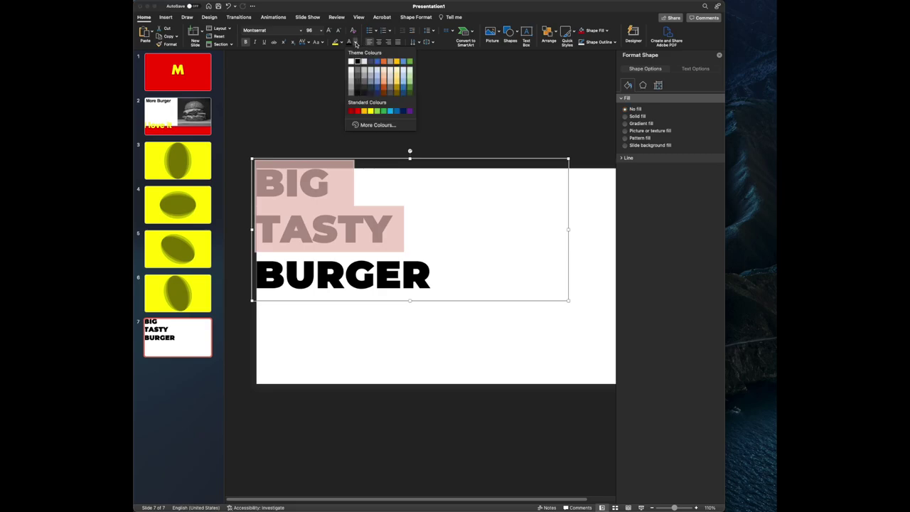
{"action": "left_click", "coordinate": [409, 111]}
Select the word BURGER and open the custom text colour choices for it
{"action": "left_click", "coordinate": [424, 273]}
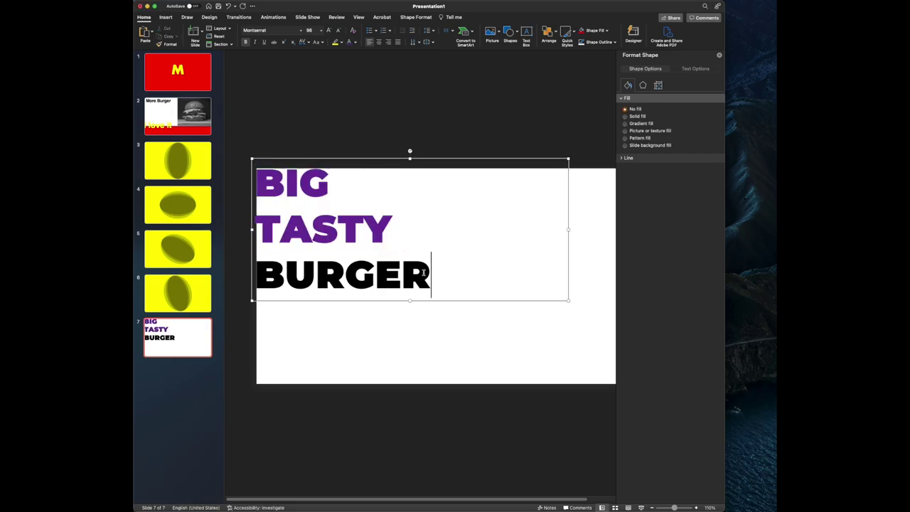
{"action": "double_click", "coordinate": [423, 272]}
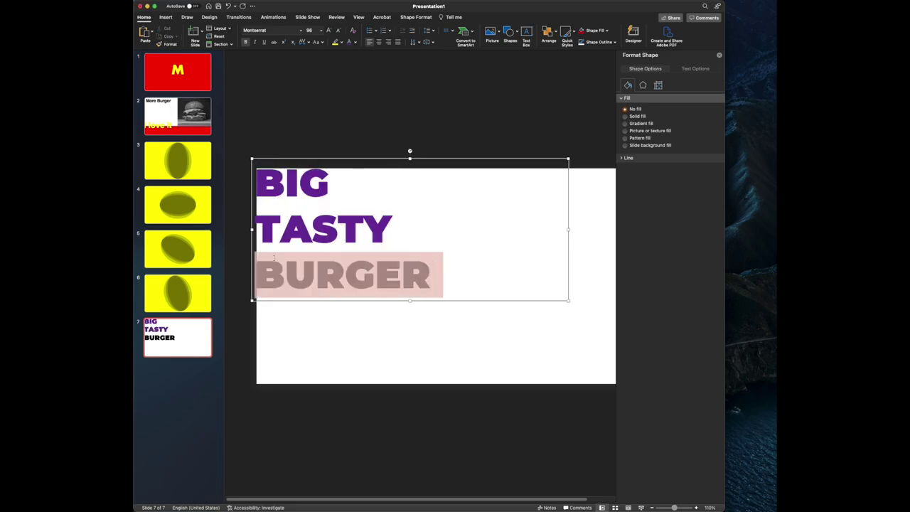
{"action": "left_click", "coordinate": [354, 42]}
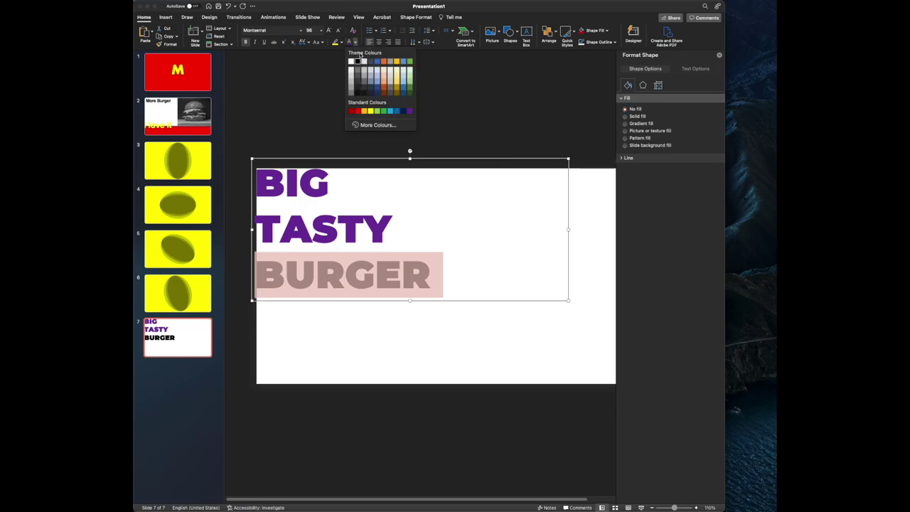
{"action": "left_click", "coordinate": [373, 125]}
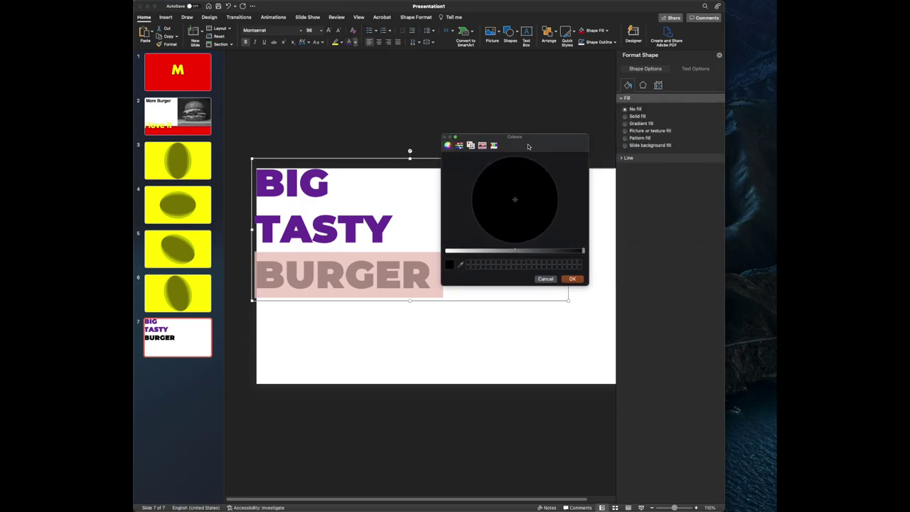
Try to find a magenta text colour by searching the colour palettes for "magenta"
{"action": "left_click", "coordinate": [460, 146]}
{"action": "left_click", "coordinate": [448, 146]}
{"action": "left_click", "coordinate": [470, 146]}
{"action": "left_click", "coordinate": [488, 170]}
{"action": "type", "text": "mage"}
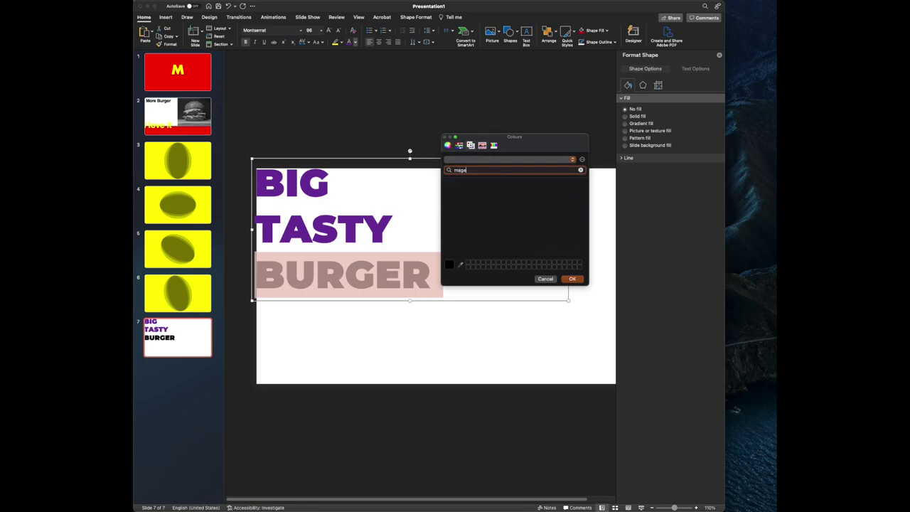
{"action": "type", "text": "nta"}
{"action": "key", "text": "super+a"}
{"action": "left_click", "coordinate": [502, 160]}
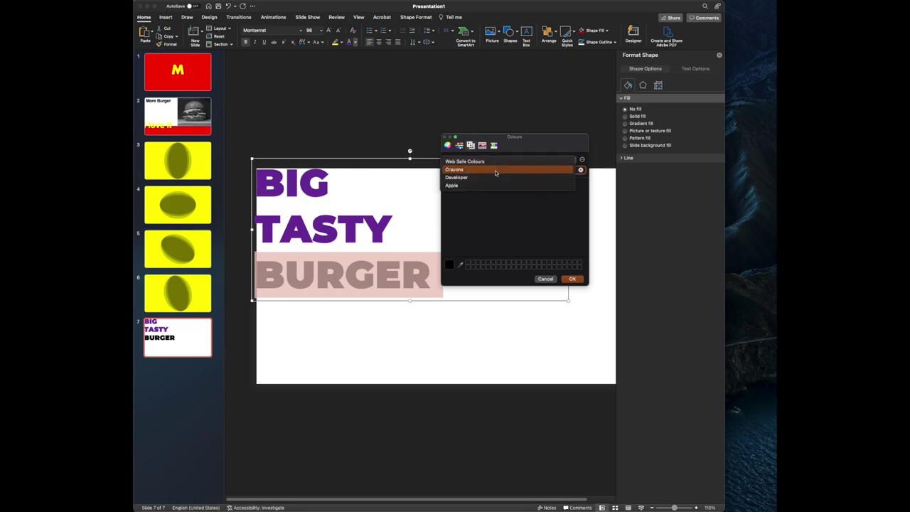
{"action": "left_click", "coordinate": [471, 151]}
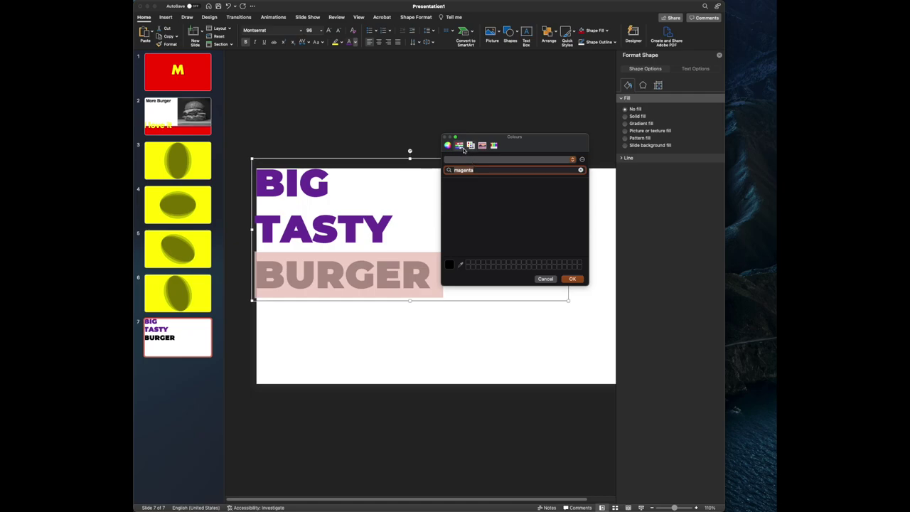
{"action": "left_click", "coordinate": [459, 145]}
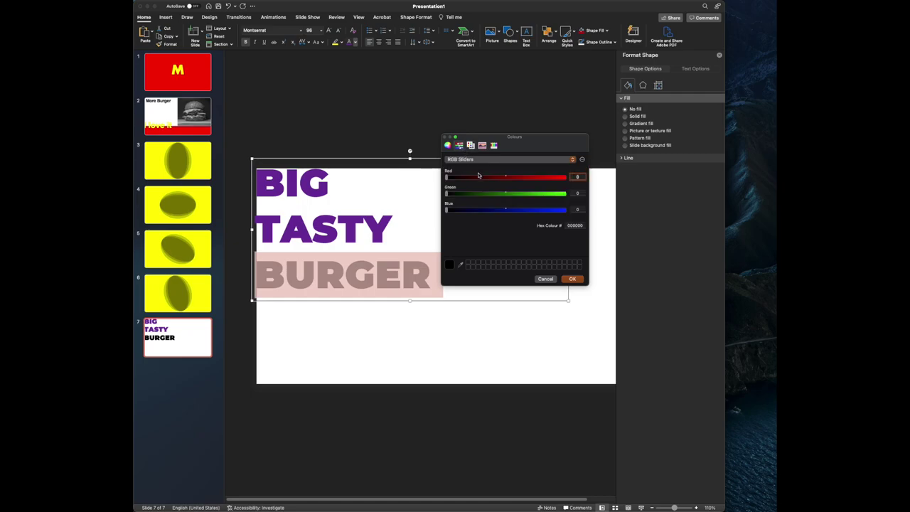
{"action": "left_click", "coordinate": [447, 145]}
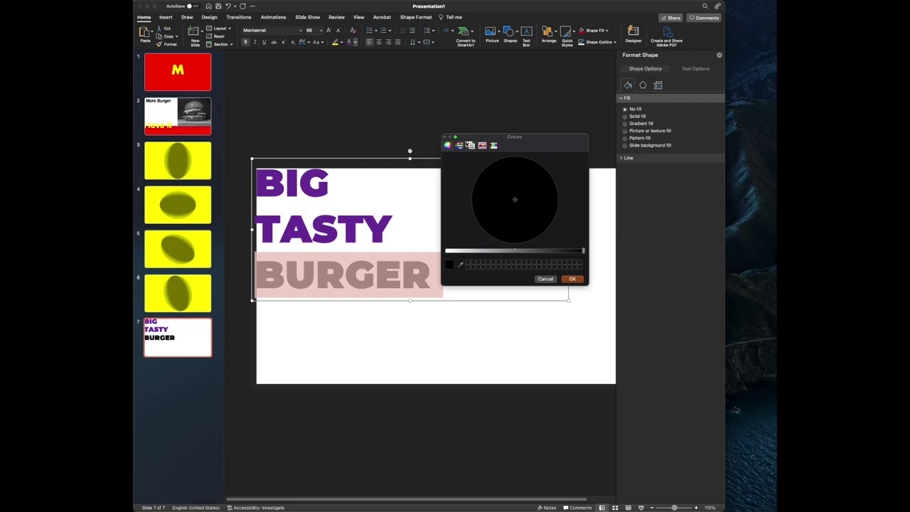
Colour the word BURGER with Strawberry from the Crayons palette
{"action": "left_click", "coordinate": [470, 145]}
{"action": "left_click", "coordinate": [581, 170]}
{"action": "left_click", "coordinate": [573, 159]}
{"action": "left_click", "coordinate": [516, 171]}
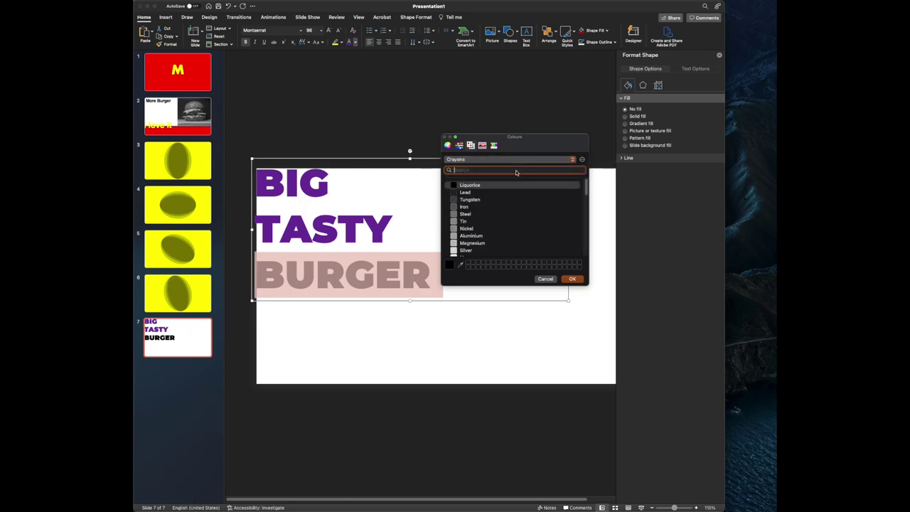
{"action": "scroll", "coordinate": [510, 198], "scroll_direction": "down", "scroll_amount": 5}
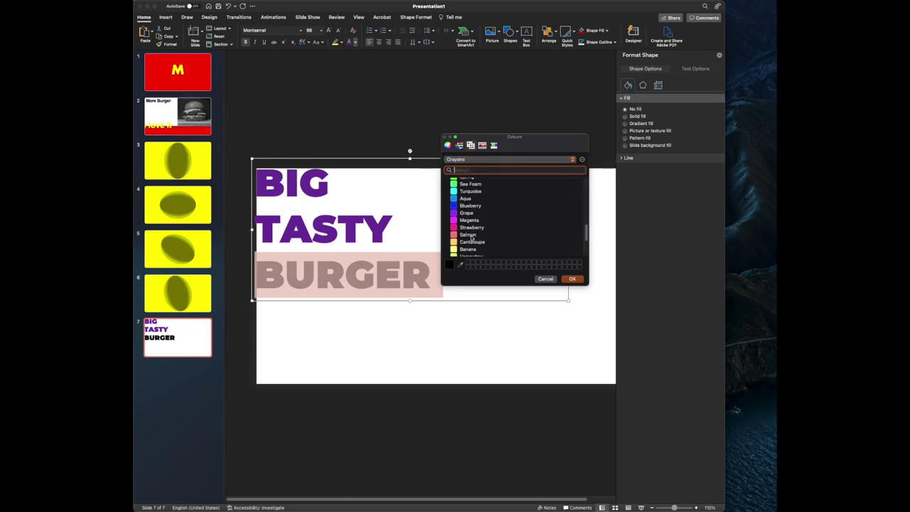
{"action": "left_click", "coordinate": [472, 228]}
{"action": "left_click", "coordinate": [570, 279]}
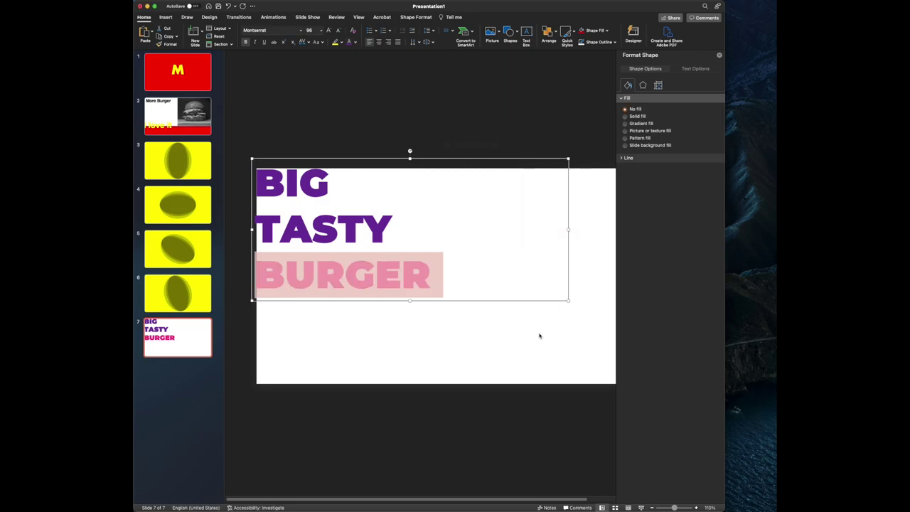
{"action": "left_click", "coordinate": [337, 366]}
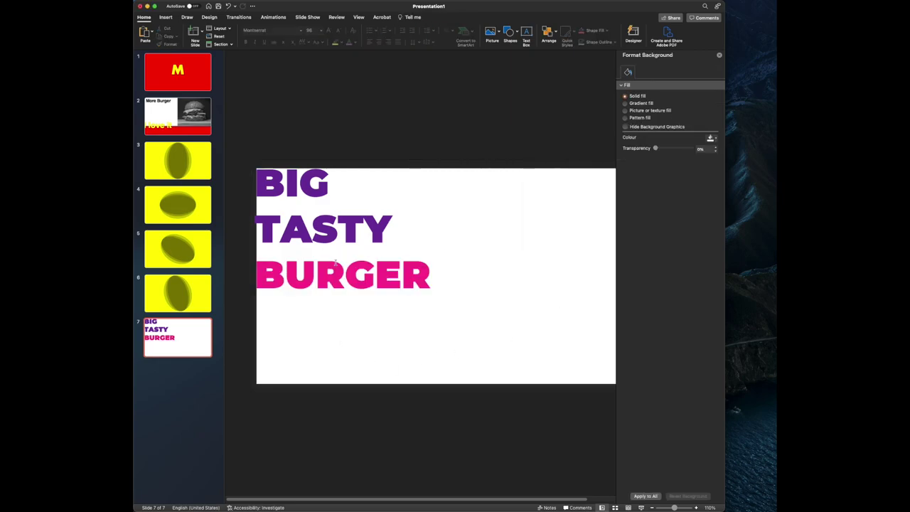
Duplicate the BIG TASTY BURGER text box and place the copy directly below the original
{"action": "left_click", "coordinate": [357, 178]}
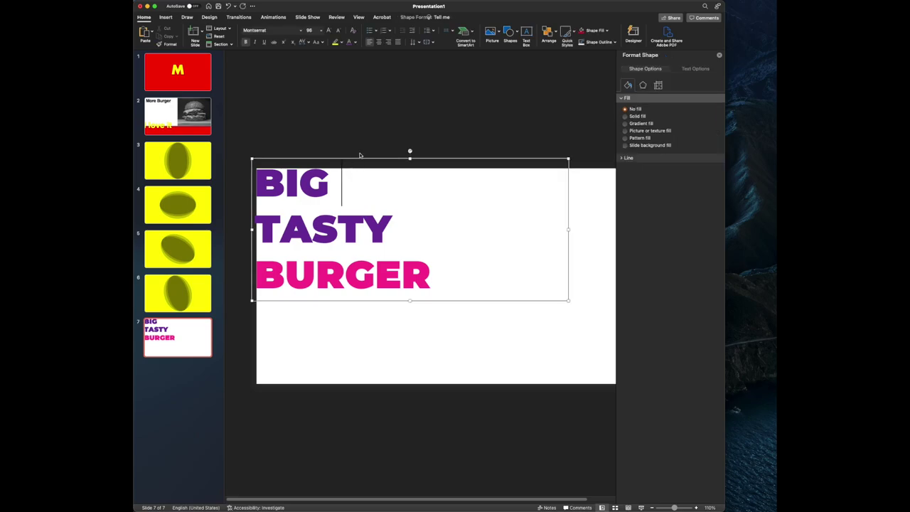
{"action": "left_click", "coordinate": [361, 159]}
{"action": "left_click_drag", "start_coordinate": [361, 159], "coordinate": [368, 305]}
Replace all the text in the lower copy with "224kcal / 100 gram"
{"action": "left_click", "coordinate": [367, 344]}
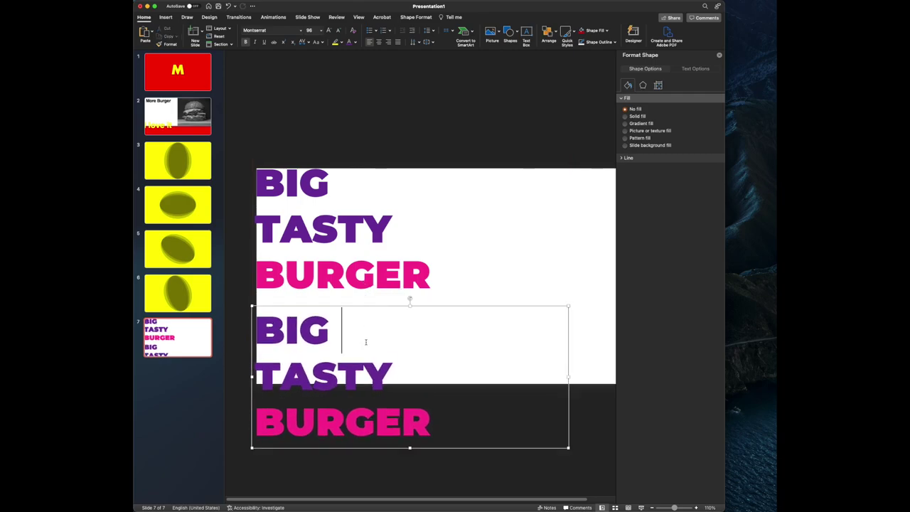
{"action": "key", "text": "super+a"}
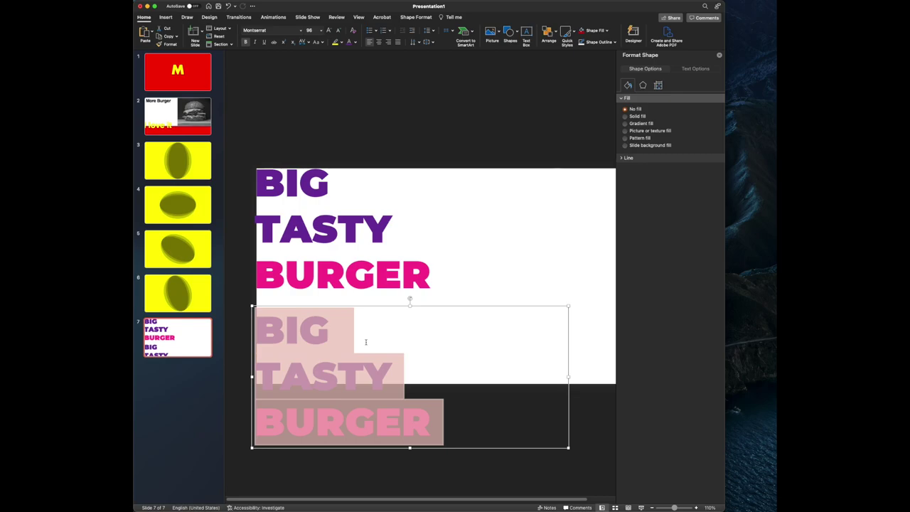
{"action": "type", "text": "224"}
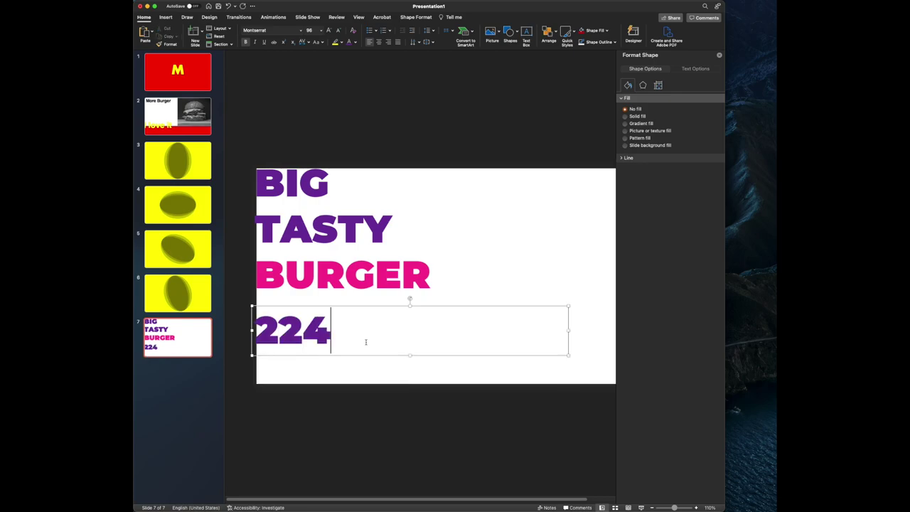
{"action": "type", "text": "kcal "}
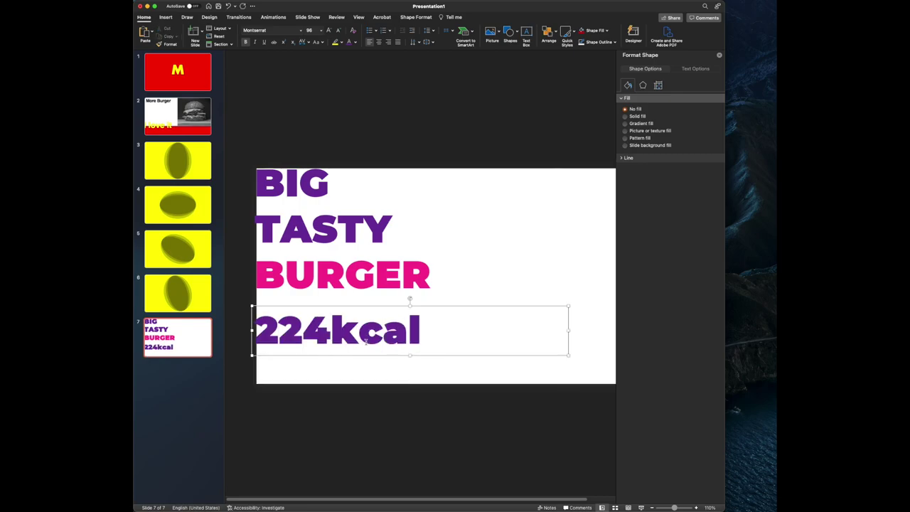
{"action": "type", "text": "/ 100"}
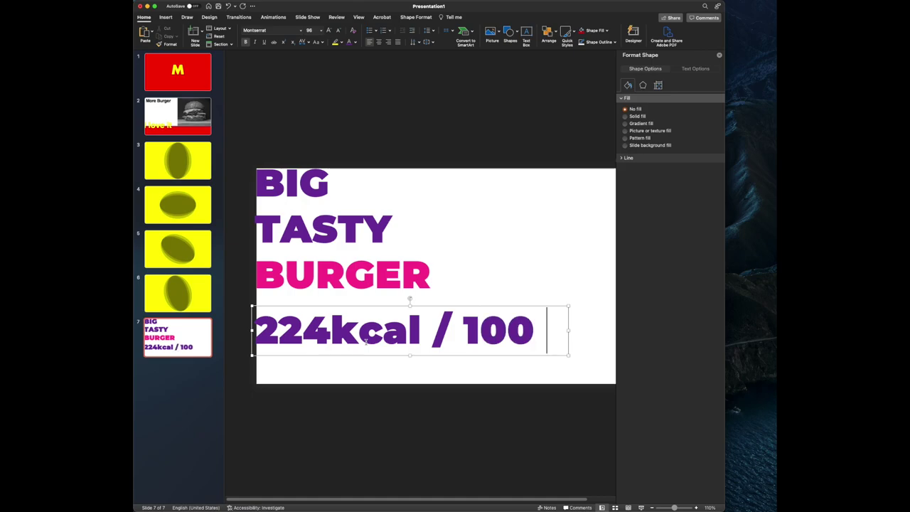
{"action": "type", "text": " gram"}
Colour the calorie text light grey and reduce it to 66 pt so it fits on one line
{"action": "key", "text": "super+a"}
{"action": "key", "text": "cmd+c"}
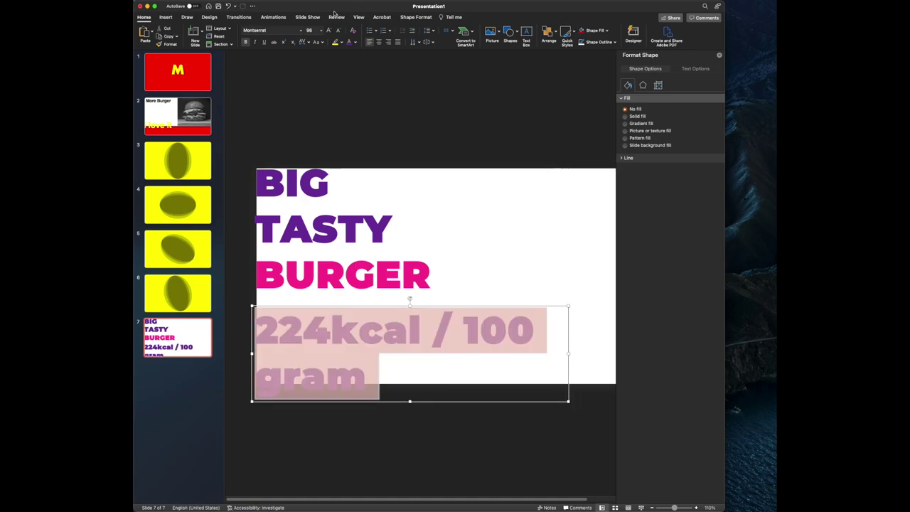
{"action": "left_click", "coordinate": [355, 42]}
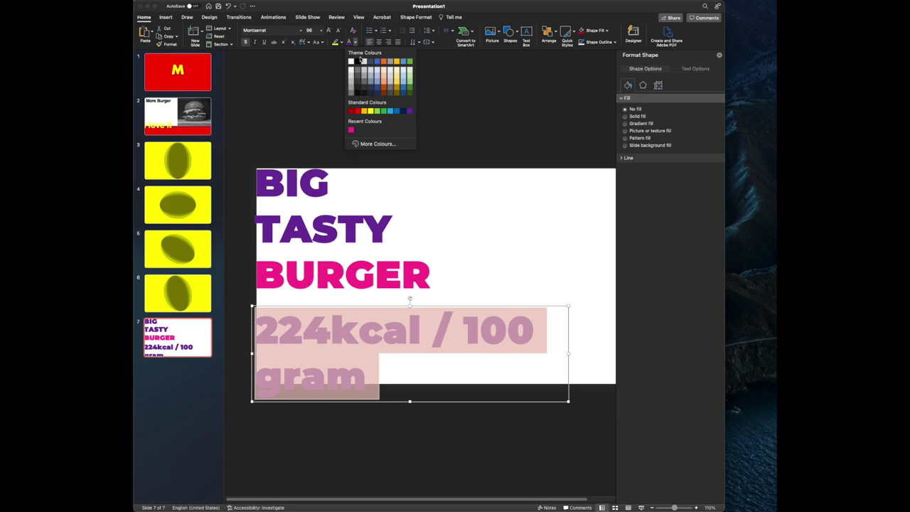
{"action": "left_click", "coordinate": [365, 68]}
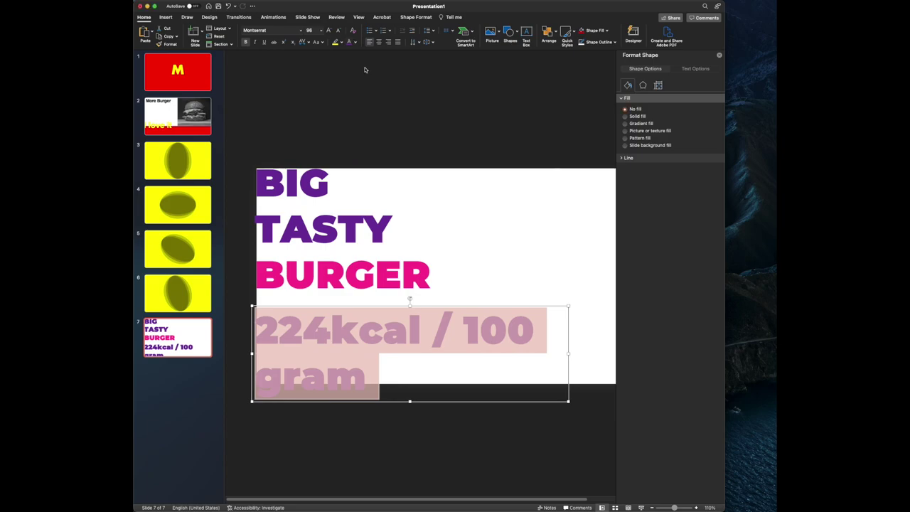
{"action": "left_click", "coordinate": [339, 31]}
{"action": "left_click", "coordinate": [338, 31]}
{"action": "left_click", "coordinate": [339, 30]}
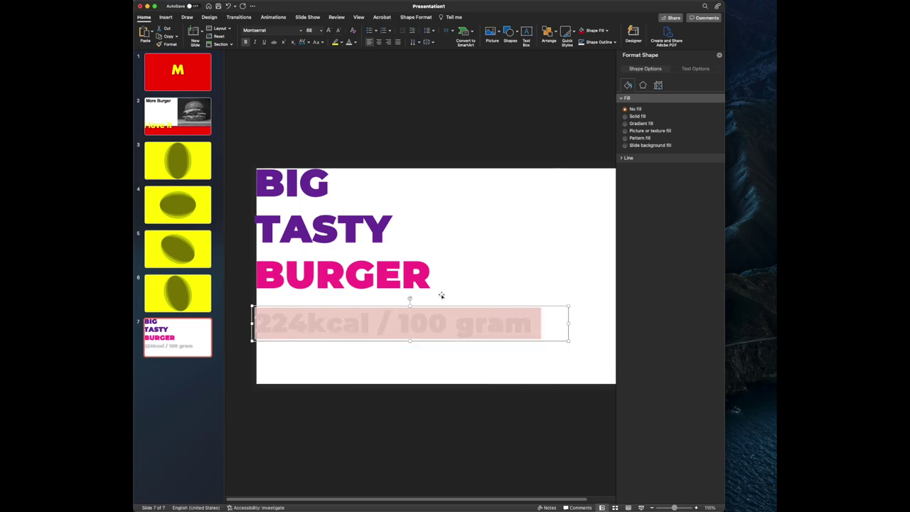
Move the calorie text box down near the slide's bottom edge and widen it to the slide's right edge
{"action": "left_click_drag", "start_coordinate": [446, 310], "coordinate": [449, 344]}
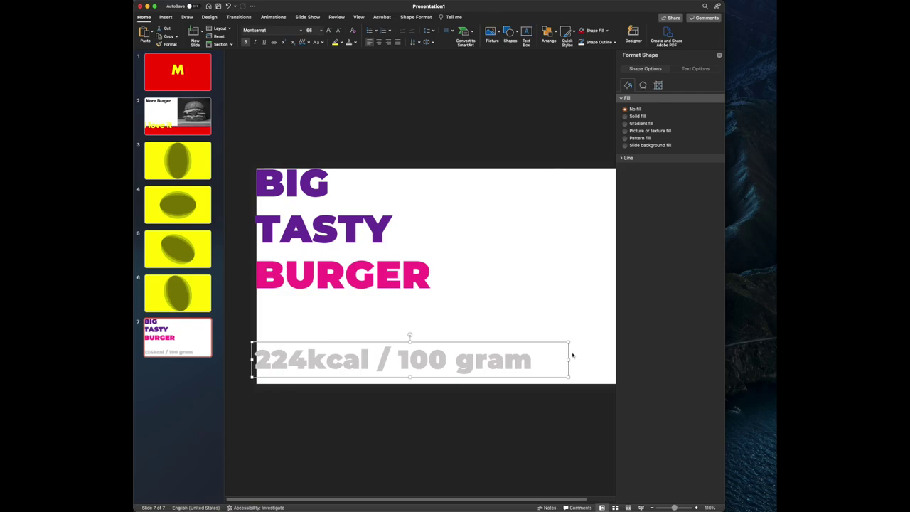
{"action": "left_click_drag", "start_coordinate": [572, 360], "coordinate": [636, 367]}
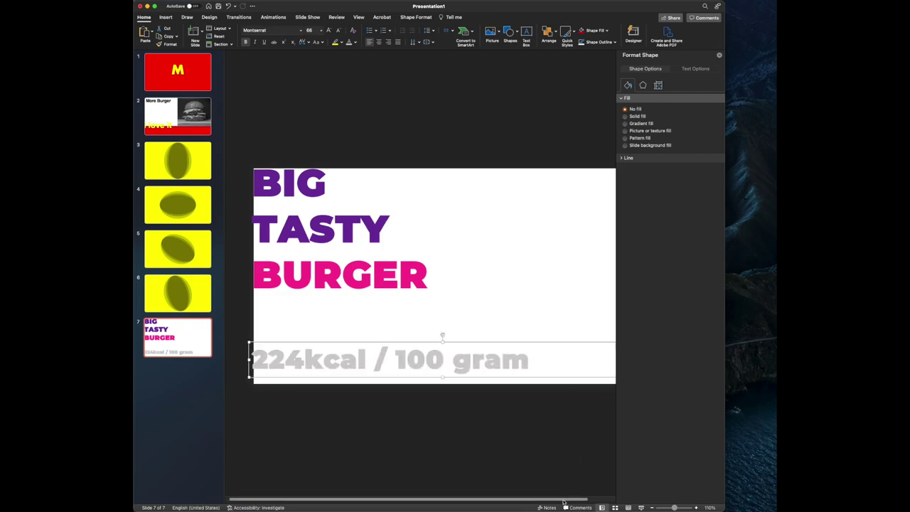
{"action": "left_click_drag", "start_coordinate": [561, 498], "coordinate": [591, 502]}
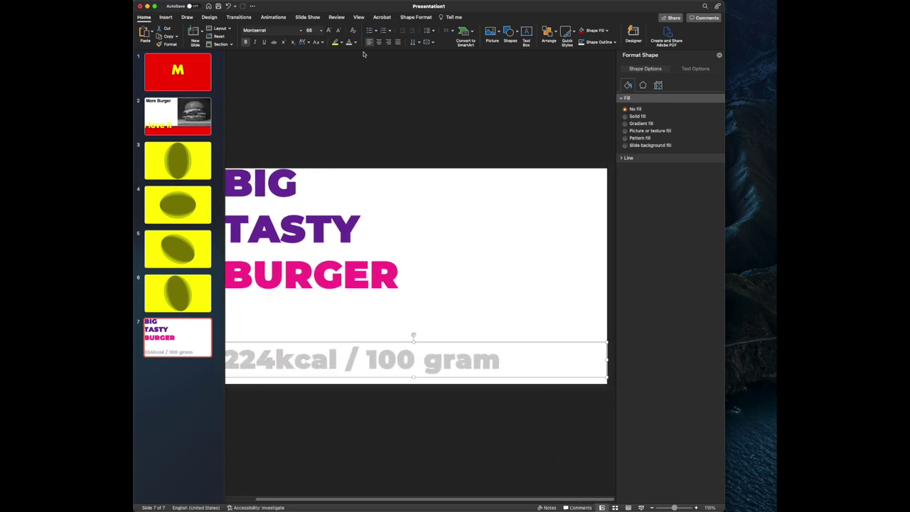
Set the calorie text to 80 pt and shift its box slightly to the right
{"action": "left_click", "coordinate": [327, 31]}
{"action": "left_click", "coordinate": [327, 31]}
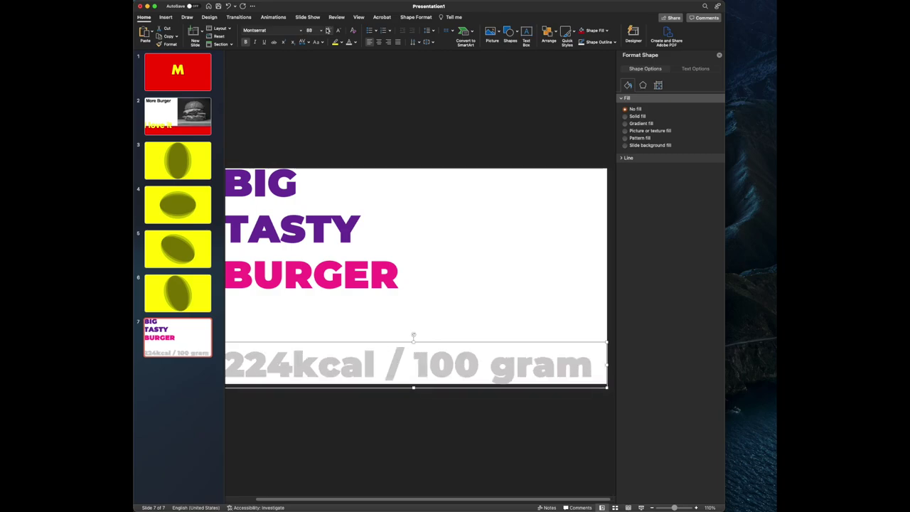
{"action": "left_click", "coordinate": [341, 31]}
{"action": "left_click", "coordinate": [412, 460]}
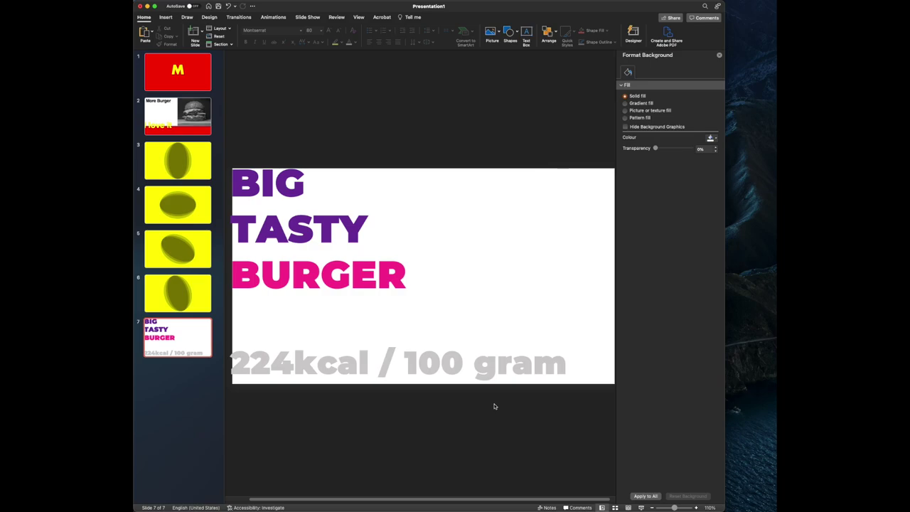
{"action": "left_click", "coordinate": [473, 362]}
{"action": "left_click_drag", "start_coordinate": [482, 342], "coordinate": [487, 342]}
{"action": "left_click", "coordinate": [465, 419]}
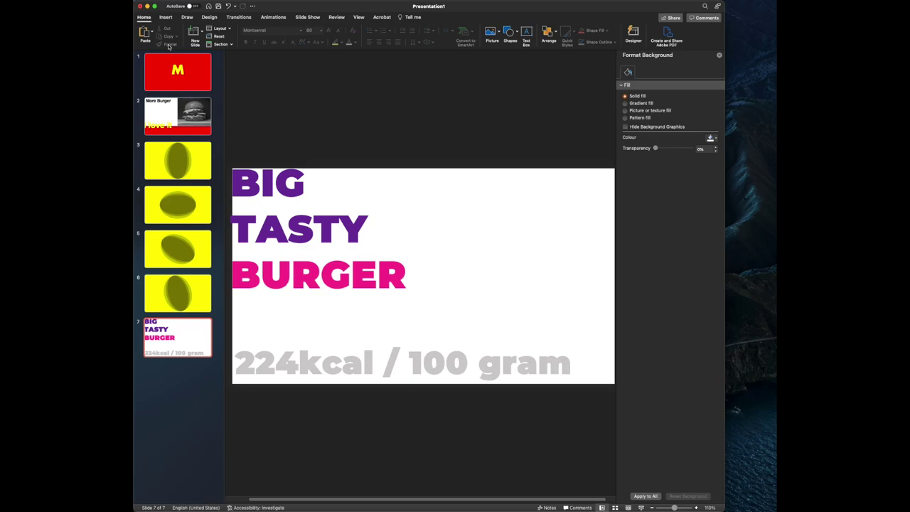
Duplicate the red M slide and move the copy to the end of the presentation
{"action": "left_click", "coordinate": [175, 70]}
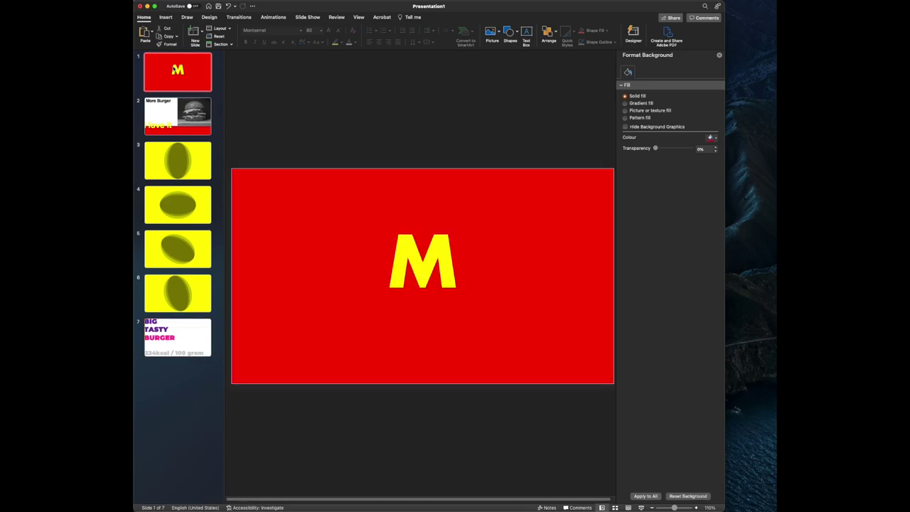
{"action": "key", "text": "super+d"}
{"action": "left_click_drag", "start_coordinate": [178, 115], "coordinate": [179, 425]}
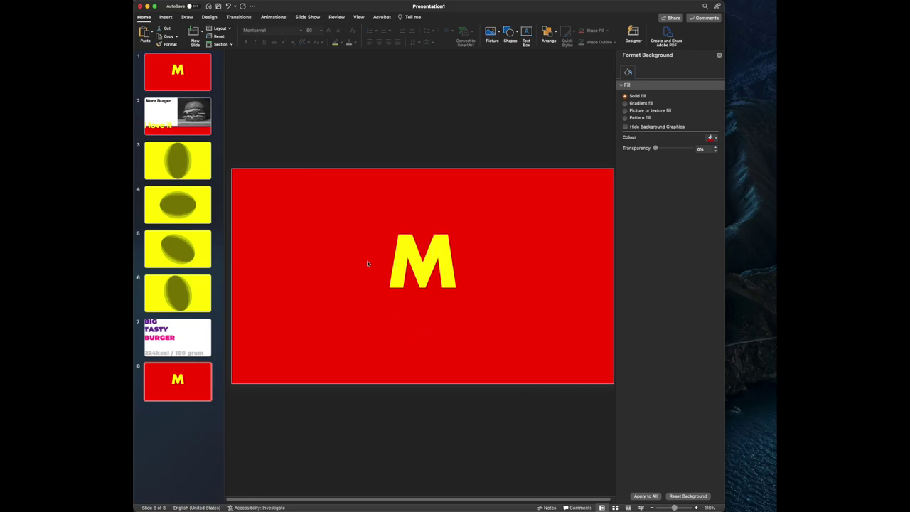
Copy the calorie text box from slide 7 onto the red M slide at the end
{"action": "left_click", "coordinate": [161, 339]}
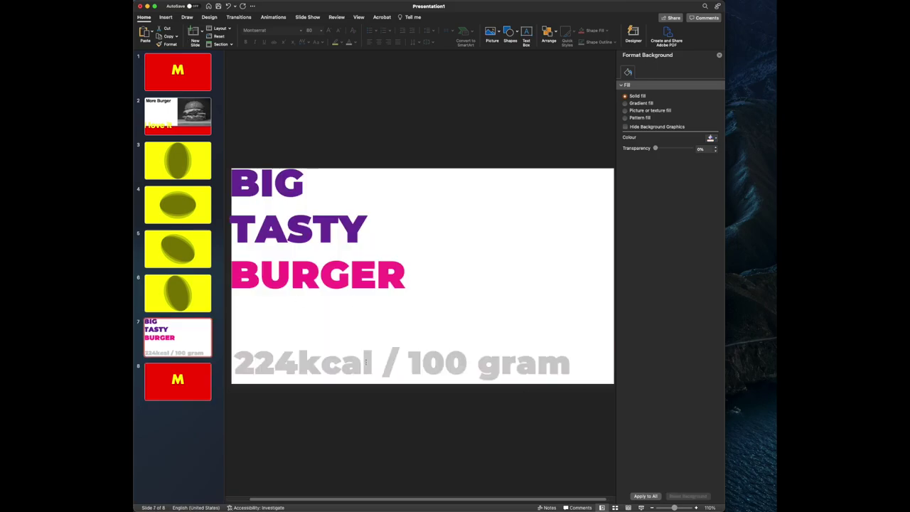
{"action": "left_click", "coordinate": [364, 362]}
{"action": "left_click", "coordinate": [374, 343]}
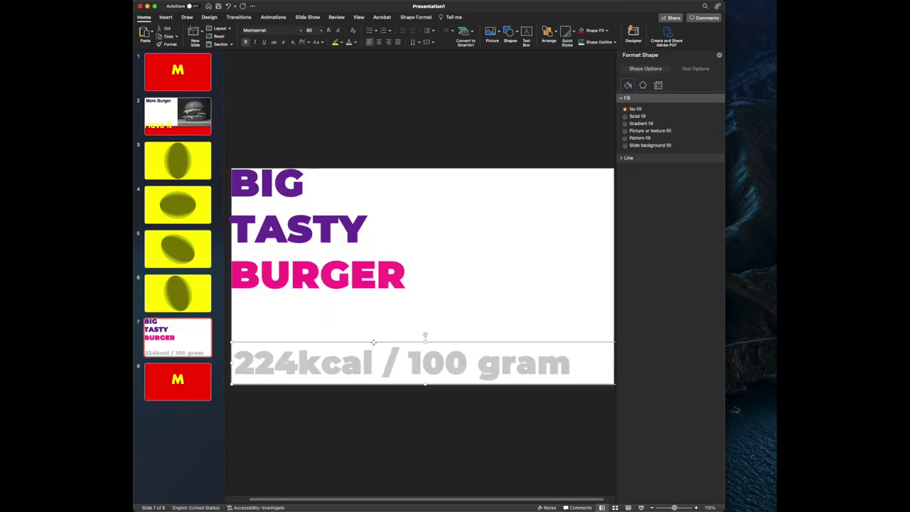
{"action": "left_click", "coordinate": [181, 390]}
{"action": "key", "text": "cmd+v"}
Replace the pasted text on the last slide with "I love it"
{"action": "left_click", "coordinate": [440, 364]}
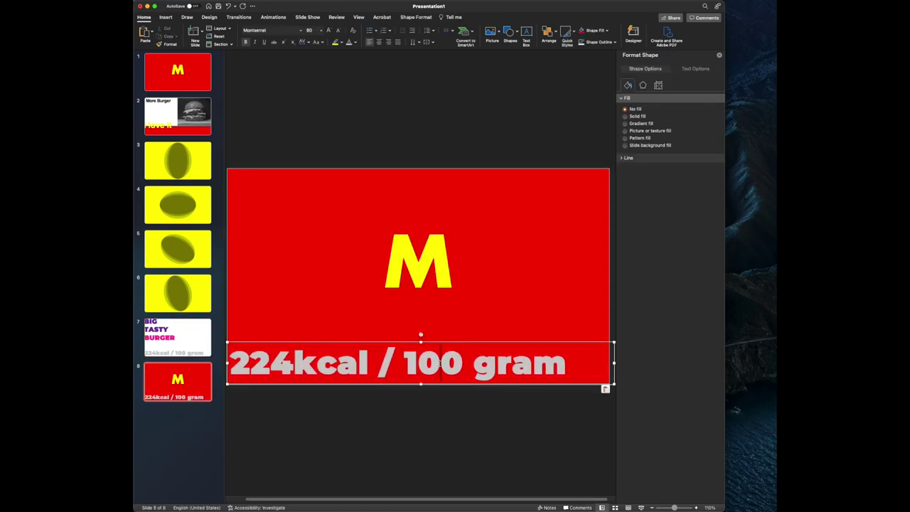
{"action": "key", "text": "super+a"}
{"action": "type", "text": "I love it"}
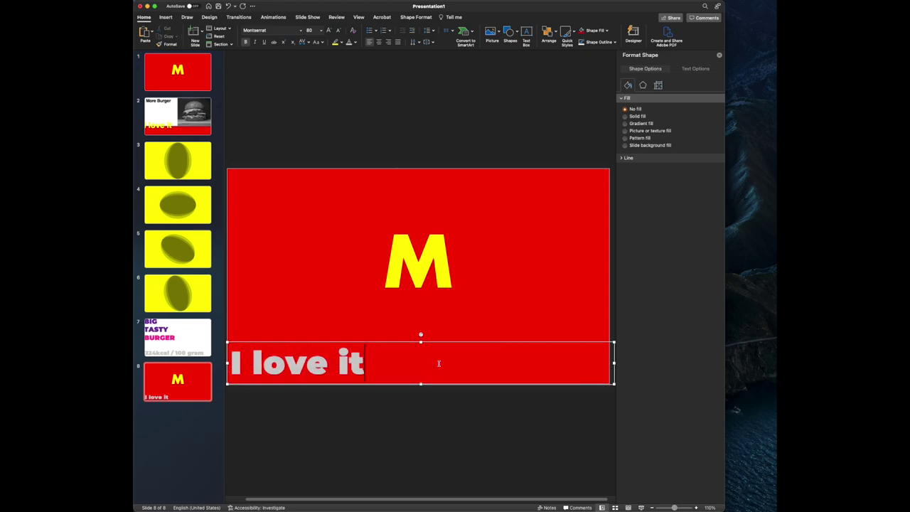
Colour the "I love it" text on the last slide yellow
{"action": "key", "text": "super+a"}
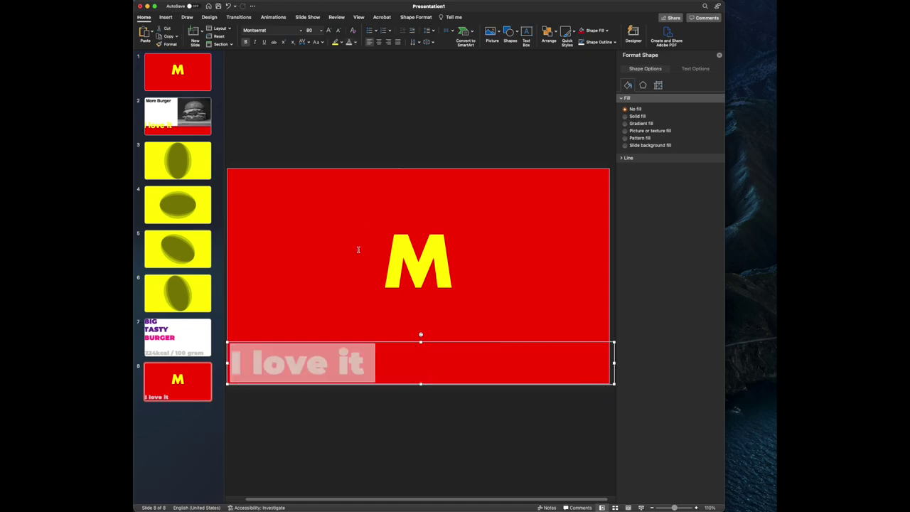
{"action": "left_click", "coordinate": [340, 364]}
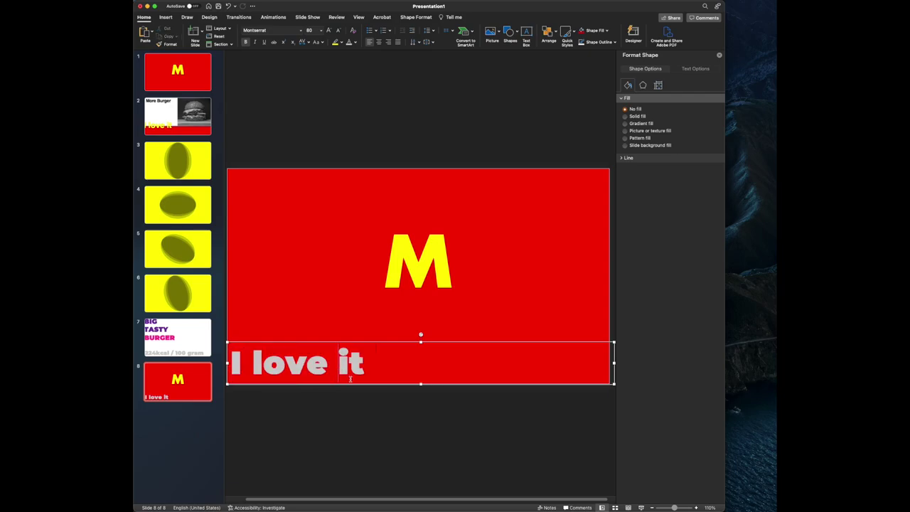
{"action": "key", "text": "super+a"}
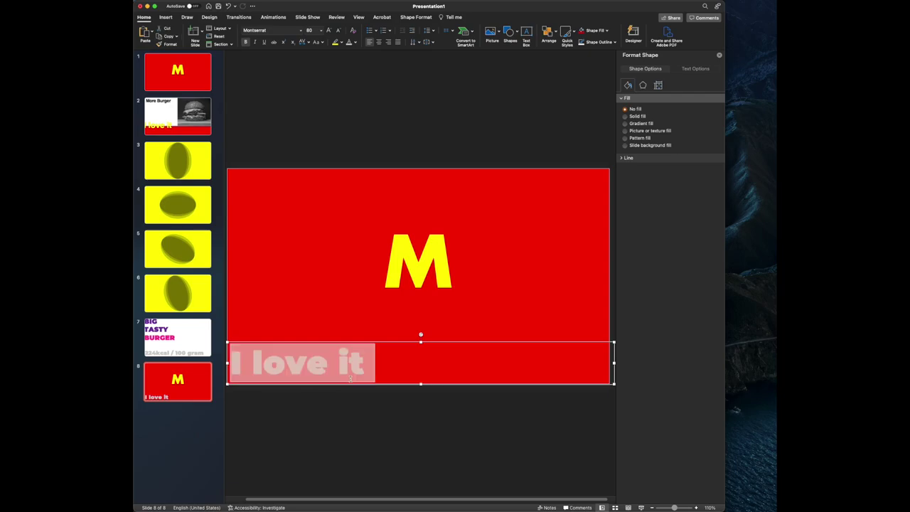
{"action": "left_click", "coordinate": [355, 44]}
{"action": "left_click", "coordinate": [371, 110]}
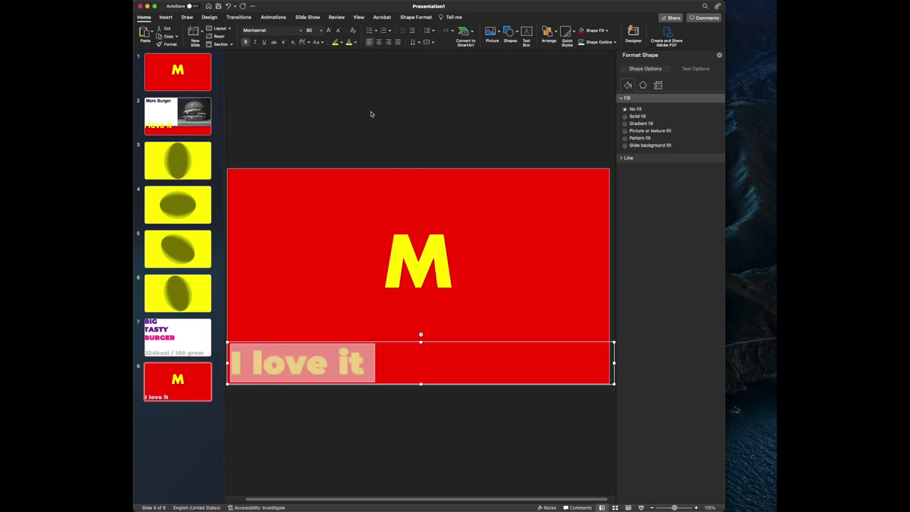
Centre the "I love it" text and move its box up directly below the M
{"action": "left_click", "coordinate": [379, 42]}
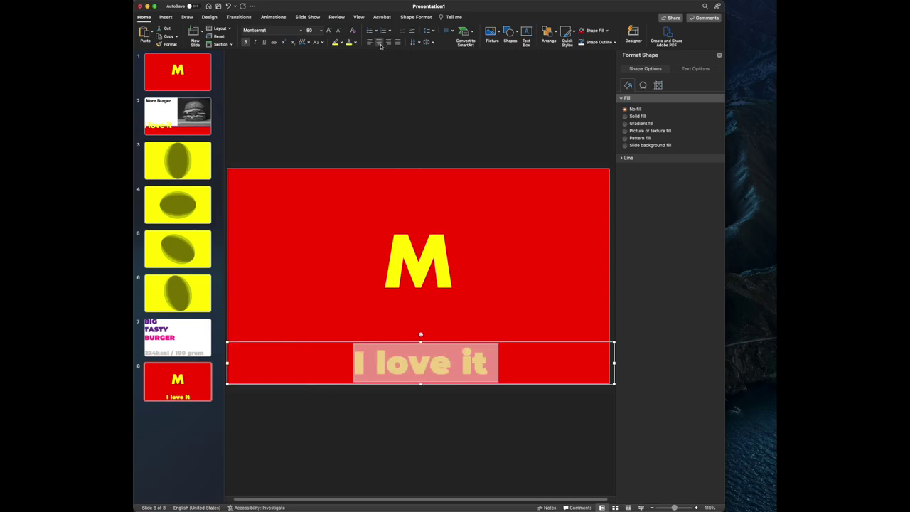
{"action": "left_click_drag", "start_coordinate": [431, 342], "coordinate": [440, 281]}
{"action": "left_click", "coordinate": [420, 120]}
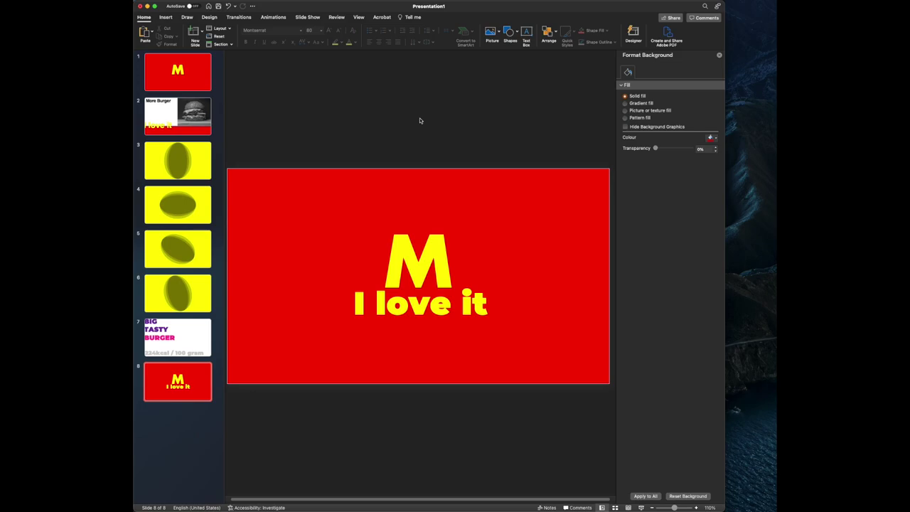
Insert the animated burger from the All Animated Models category of the stock 3D models on the last slide
{"action": "left_click", "coordinate": [165, 19]}
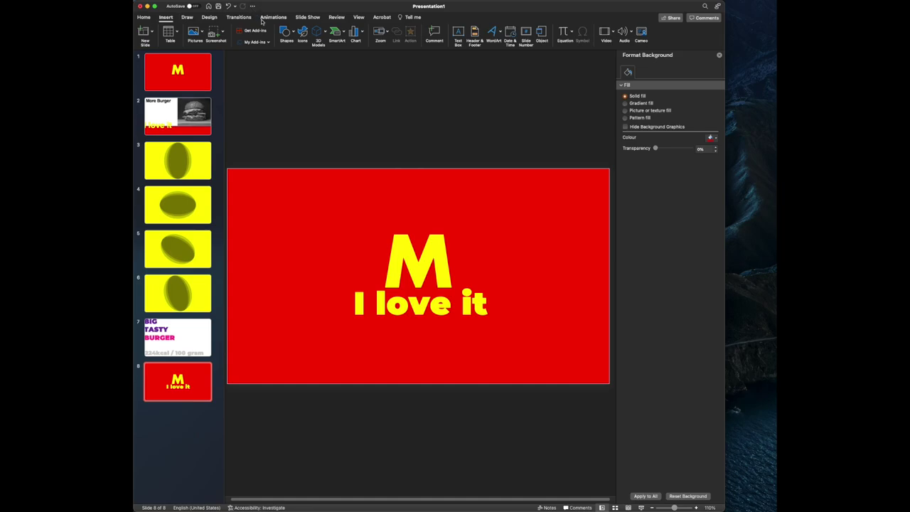
{"action": "left_click", "coordinate": [318, 32]}
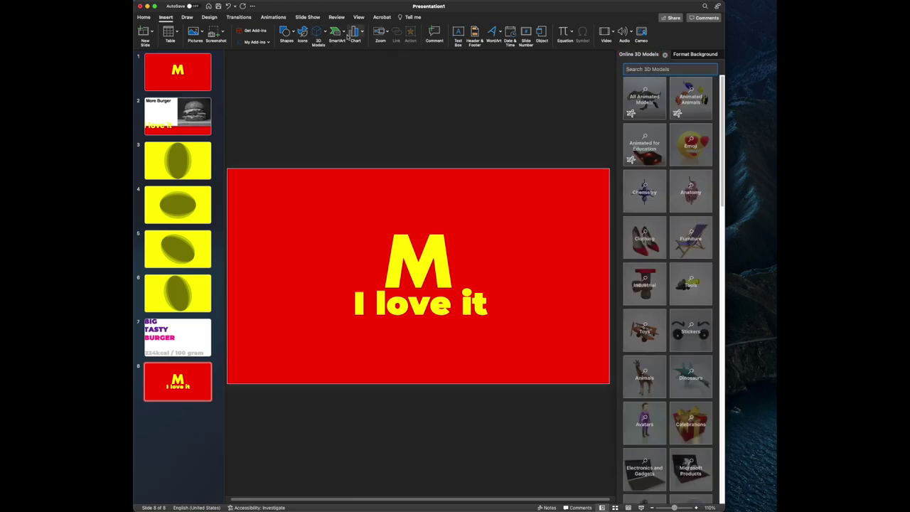
{"action": "left_click", "coordinate": [325, 33]}
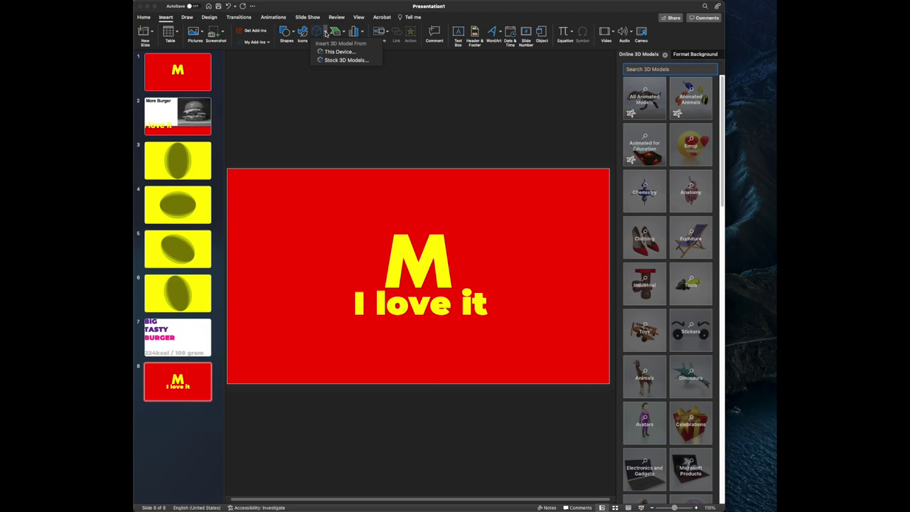
{"action": "left_click", "coordinate": [360, 61]}
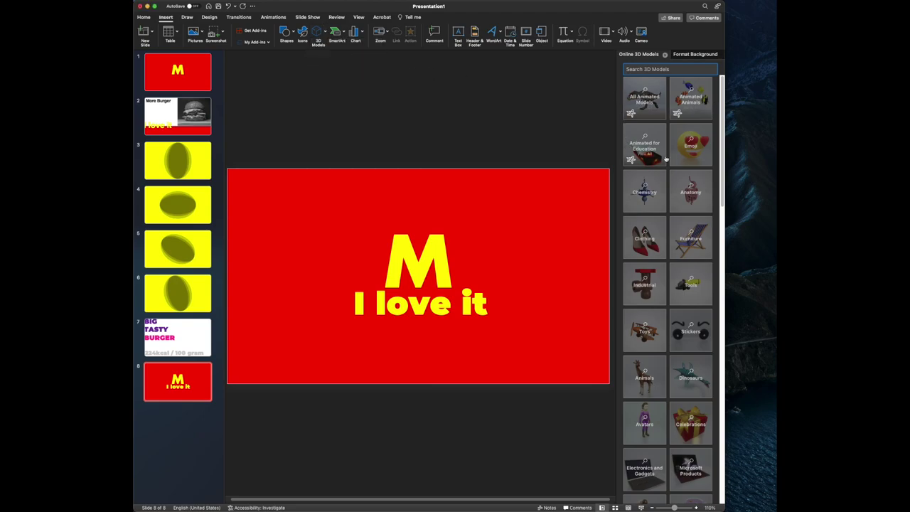
{"action": "left_click", "coordinate": [642, 101]}
{"action": "scroll", "coordinate": [654, 206], "scroll_direction": "down", "scroll_amount": 2}
{"action": "scroll", "coordinate": [654, 206], "scroll_direction": "down", "scroll_amount": 8}
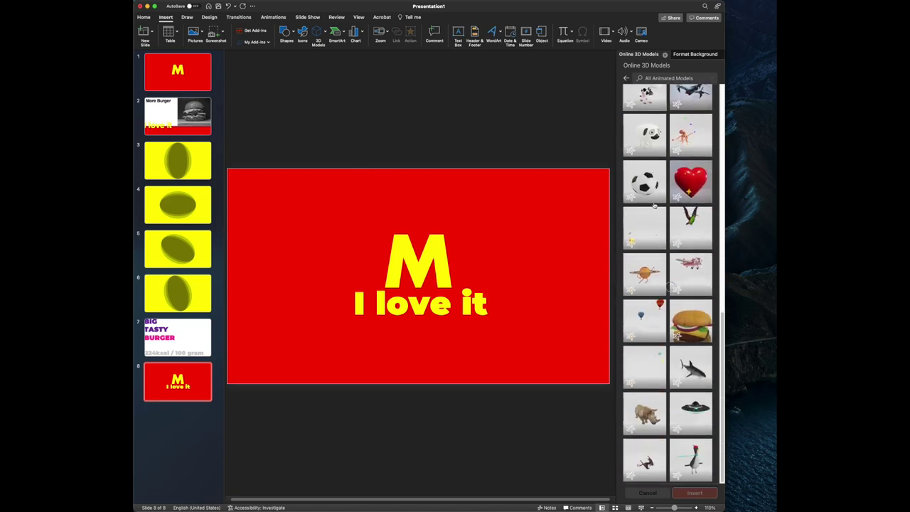
{"action": "left_click", "coordinate": [694, 332]}
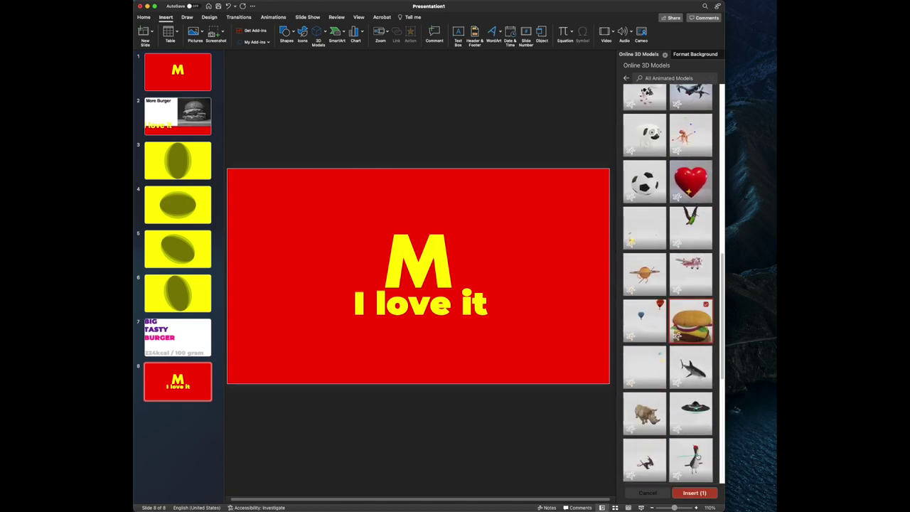
{"action": "left_click", "coordinate": [694, 493]}
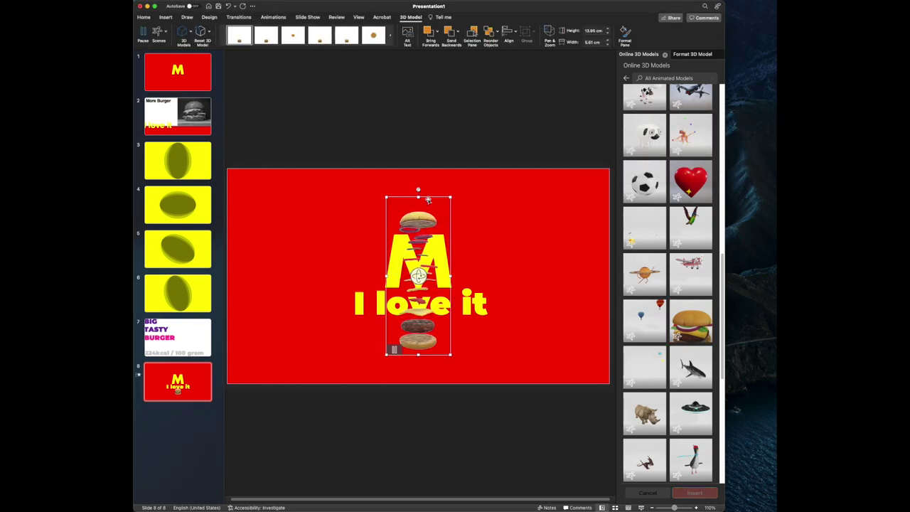
Move the burger model onto the M and "I love it" text and set its model animation to None
{"action": "left_click_drag", "start_coordinate": [423, 193], "coordinate": [365, 167]}
{"action": "key", "text": "Escape"}
{"action": "left_click", "coordinate": [335, 261]}
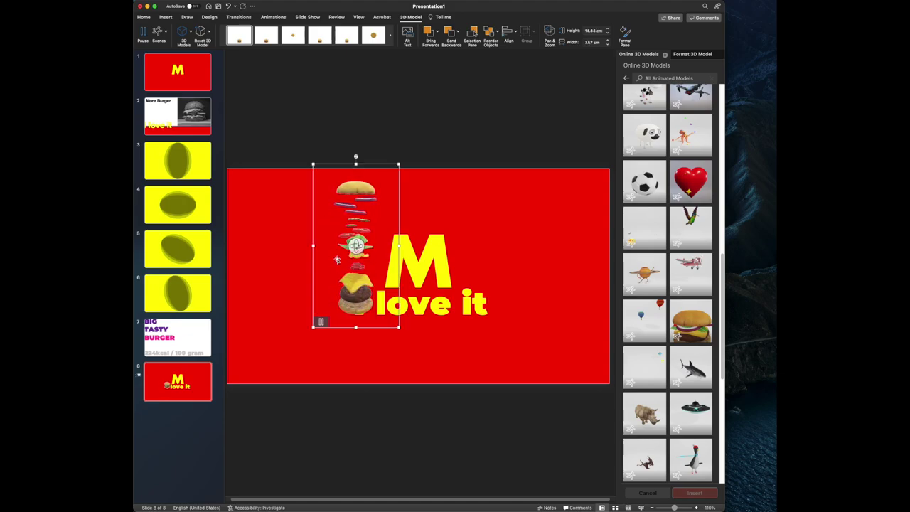
{"action": "left_click_drag", "start_coordinate": [366, 176], "coordinate": [428, 151]}
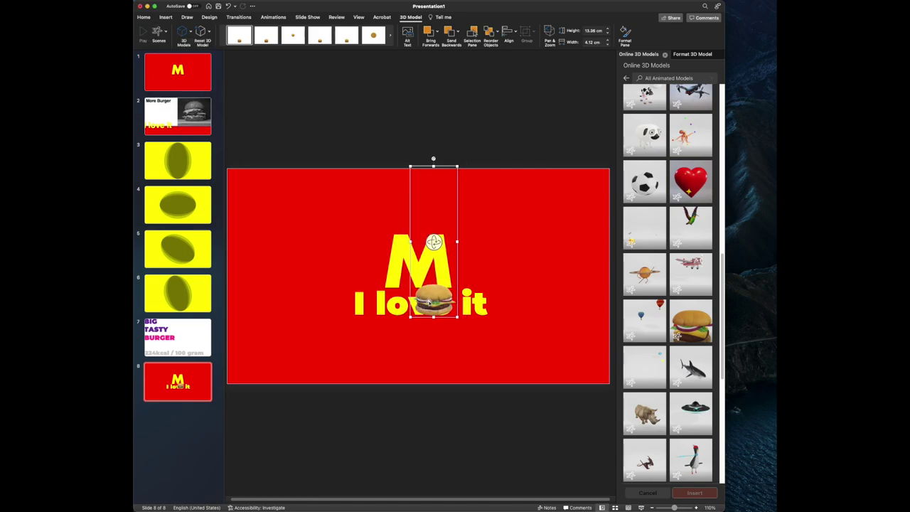
{"action": "left_click", "coordinate": [190, 31]}
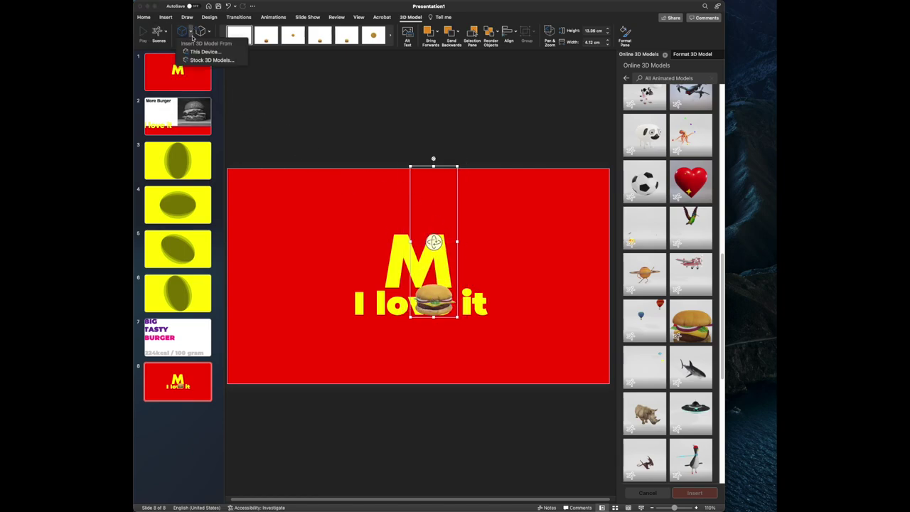
{"action": "left_click", "coordinate": [181, 31]}
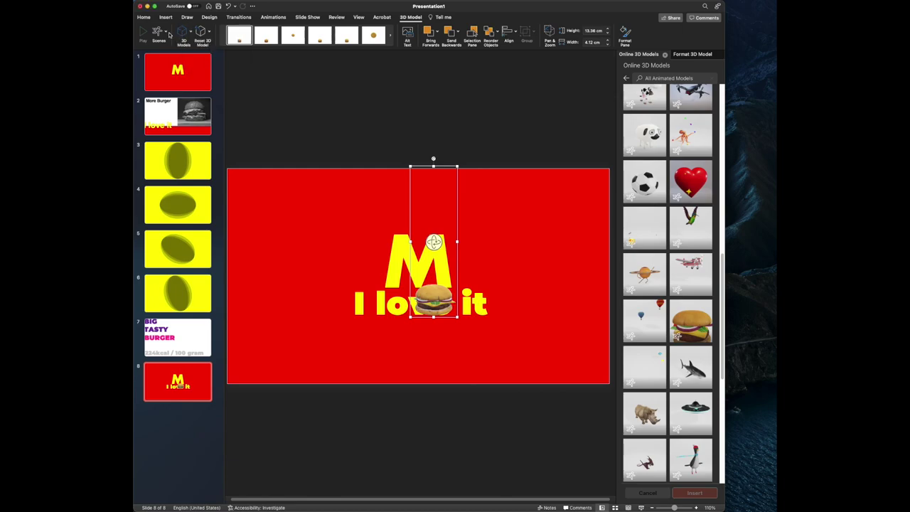
{"action": "left_click", "coordinate": [166, 32]}
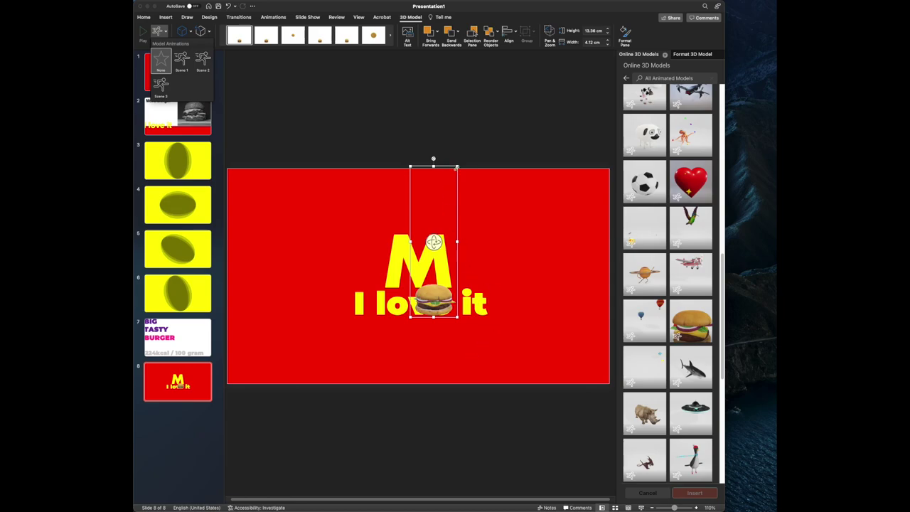
{"action": "left_click", "coordinate": [486, 157]}
Enlarge the burger model to about 9.9 cm wide and move it just above the slide's upper edge
{"action": "left_click_drag", "start_coordinate": [456, 166], "coordinate": [523, 121]}
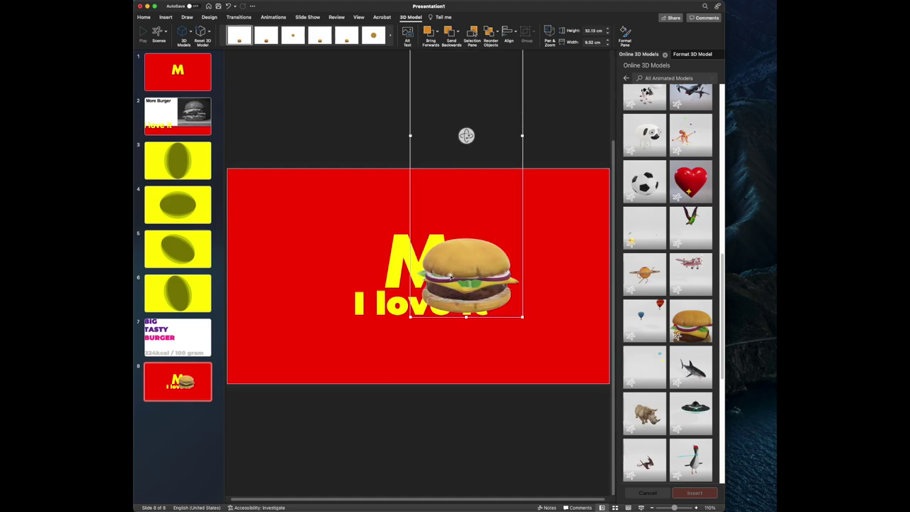
{"action": "left_click_drag", "start_coordinate": [450, 277], "coordinate": [405, 120]}
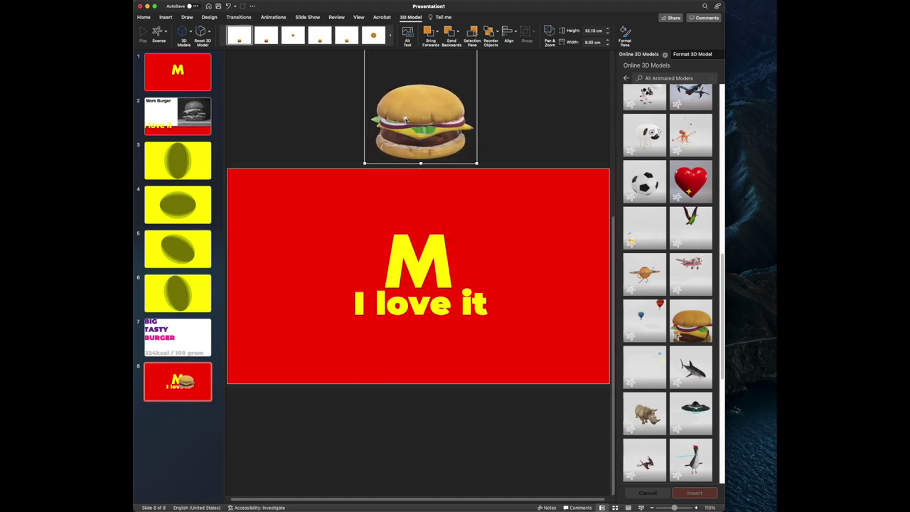
{"action": "scroll", "coordinate": [411, 118], "scroll_direction": "up", "scroll_amount": 5}
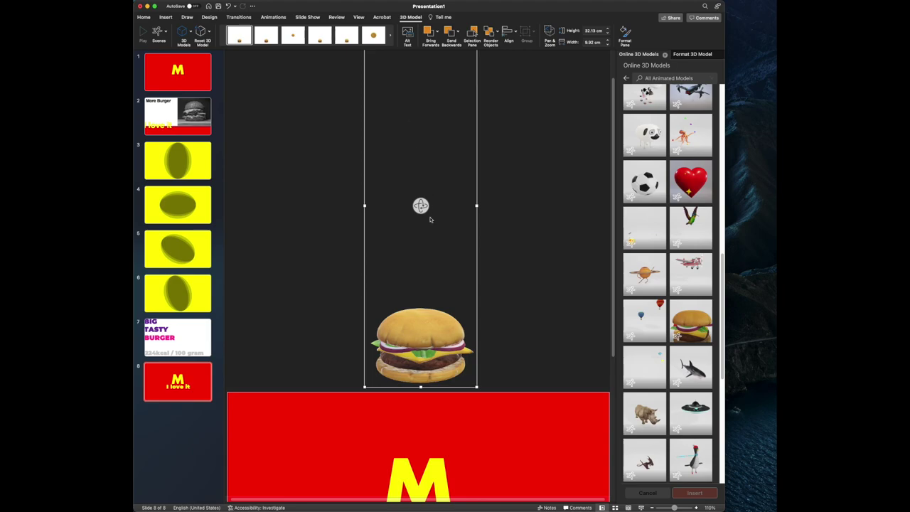
Rotate the burger model in 3D to show the bun from above and place it just above the slide
{"action": "left_click_drag", "start_coordinate": [421, 205], "coordinate": [415, 276]}
{"action": "scroll", "coordinate": [416, 274], "scroll_direction": "down", "scroll_amount": 2}
{"action": "left_click_drag", "start_coordinate": [425, 152], "coordinate": [427, 272]}
{"action": "scroll", "coordinate": [427, 268], "scroll_direction": "up", "scroll_amount": 3}
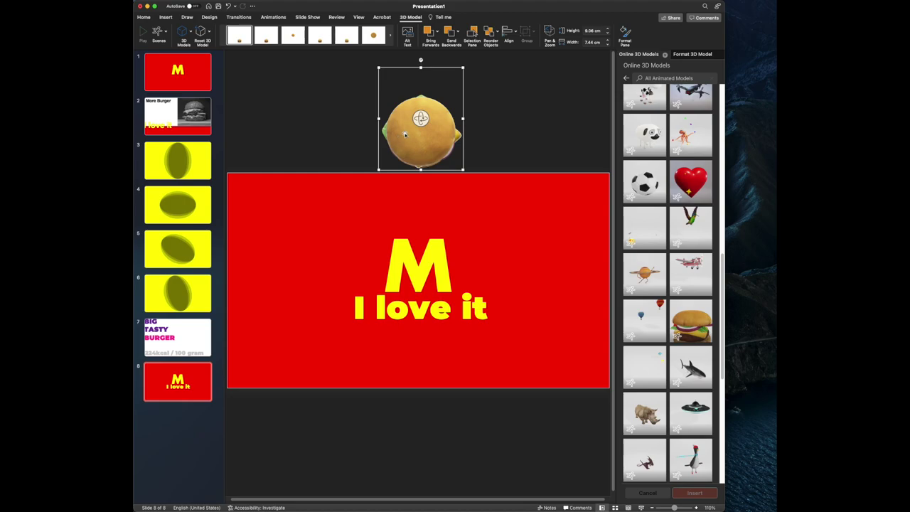
Copy the burger model to slide 2, turn it to a side view and place it in the white area below "More Burger"
{"action": "left_click", "coordinate": [191, 107]}
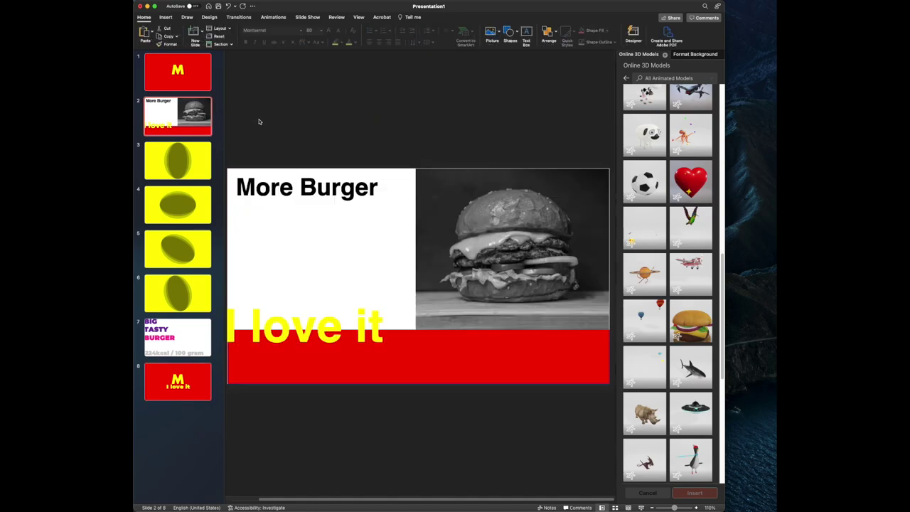
{"action": "key", "text": "super+v"}
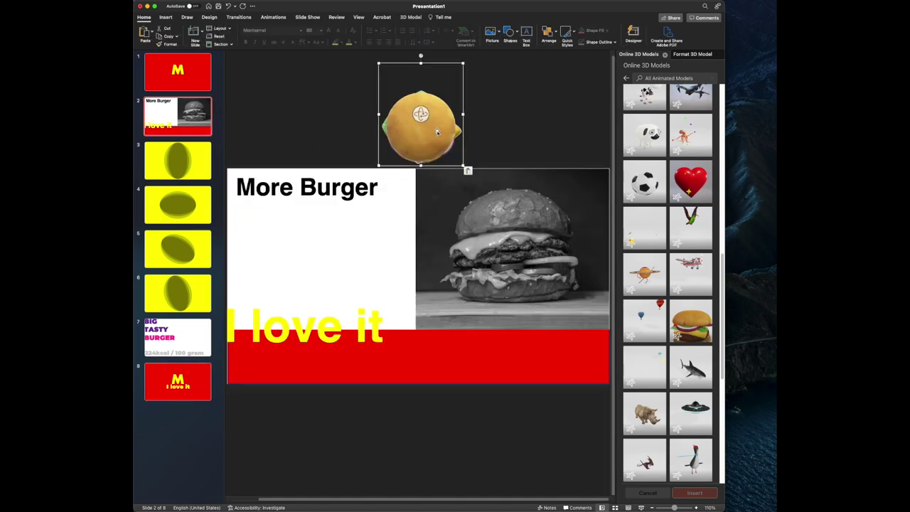
{"action": "left_click_drag", "start_coordinate": [436, 131], "coordinate": [320, 202]}
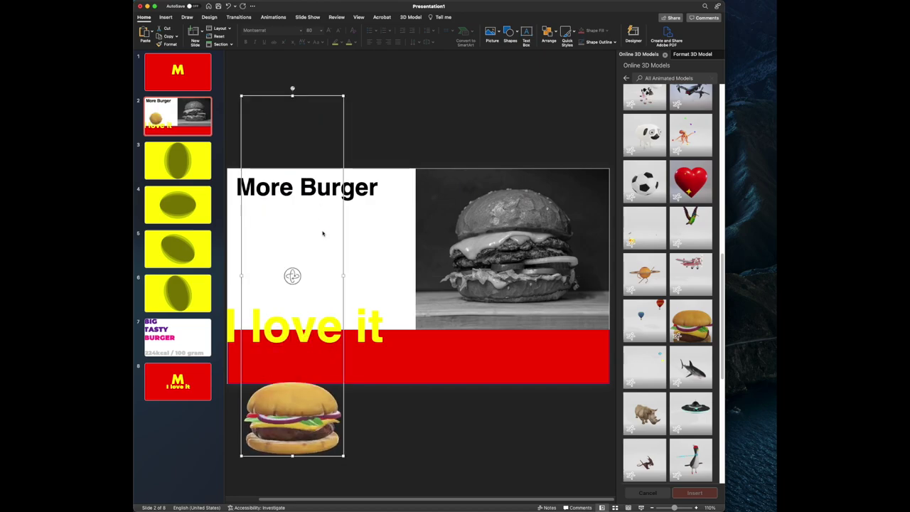
{"action": "left_click_drag", "start_coordinate": [302, 393], "coordinate": [304, 261]}
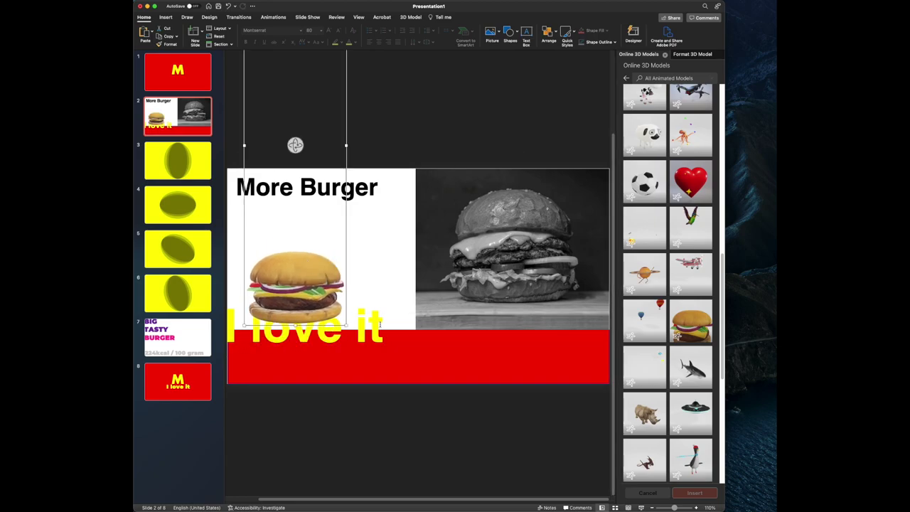
Bring the "I love it" text on slide 2 to the front of the burger model
{"action": "left_click", "coordinate": [380, 324]}
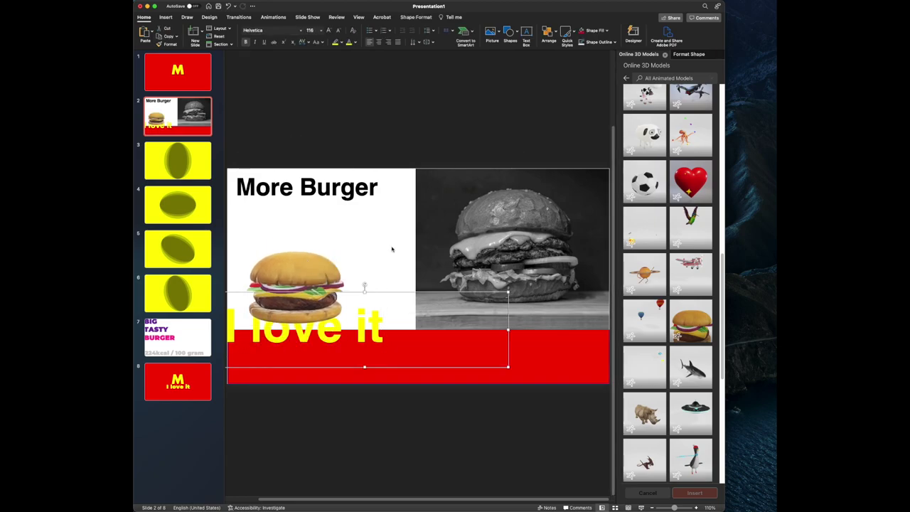
{"action": "left_click", "coordinate": [554, 33]}
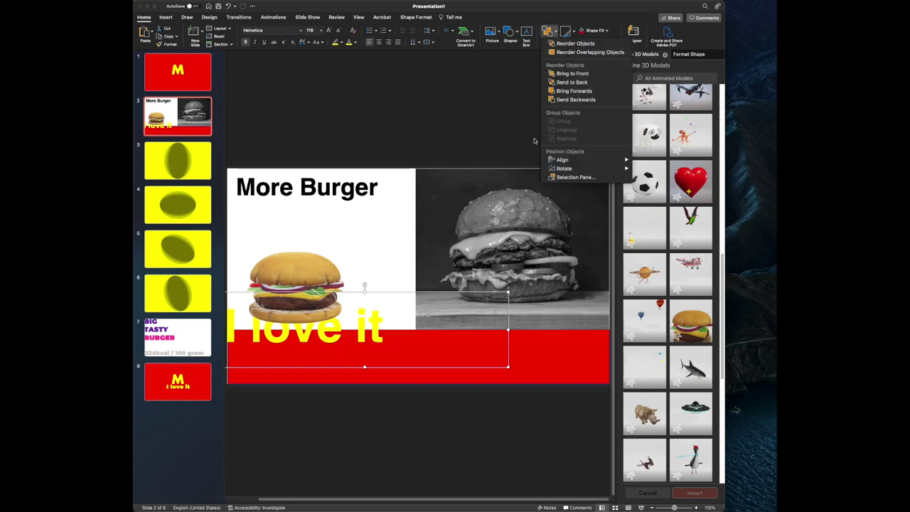
{"action": "left_click", "coordinate": [571, 74]}
{"action": "left_click", "coordinate": [400, 136]}
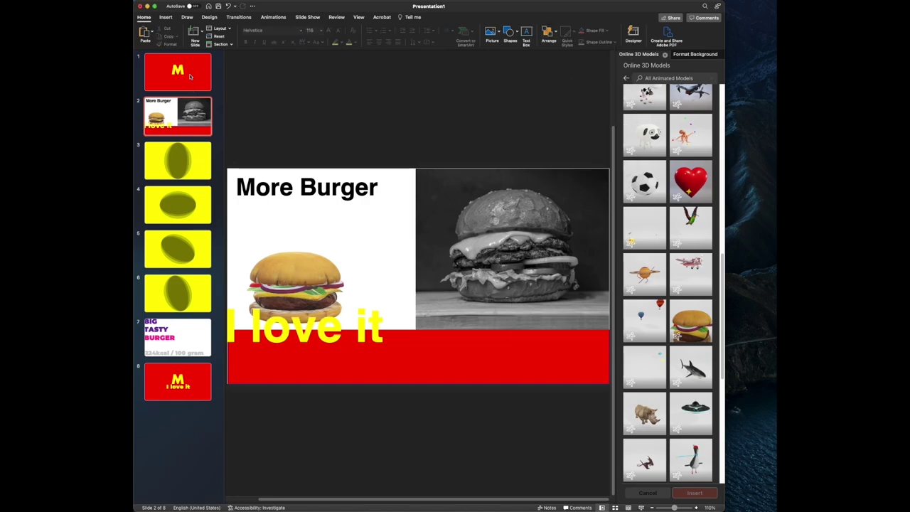
Apply the Morph transition to slide 2
{"action": "left_click", "coordinate": [238, 17]}
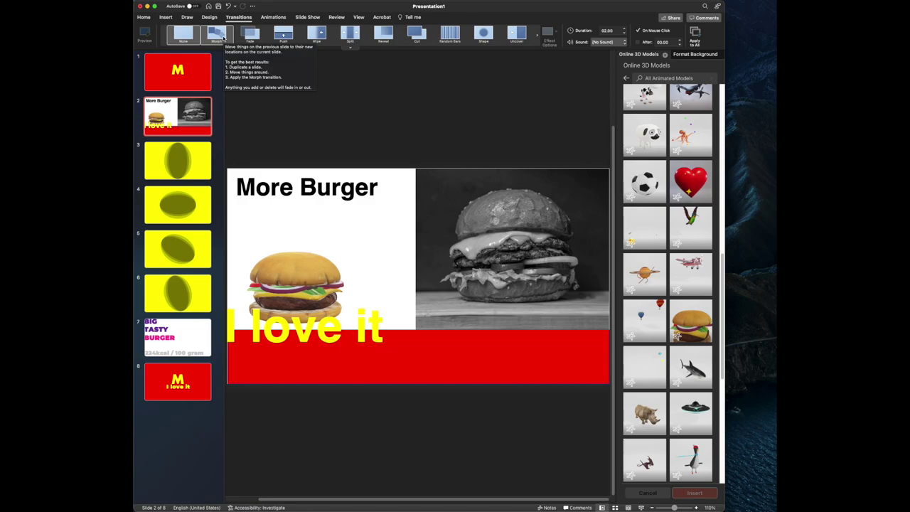
{"action": "left_click", "coordinate": [224, 38]}
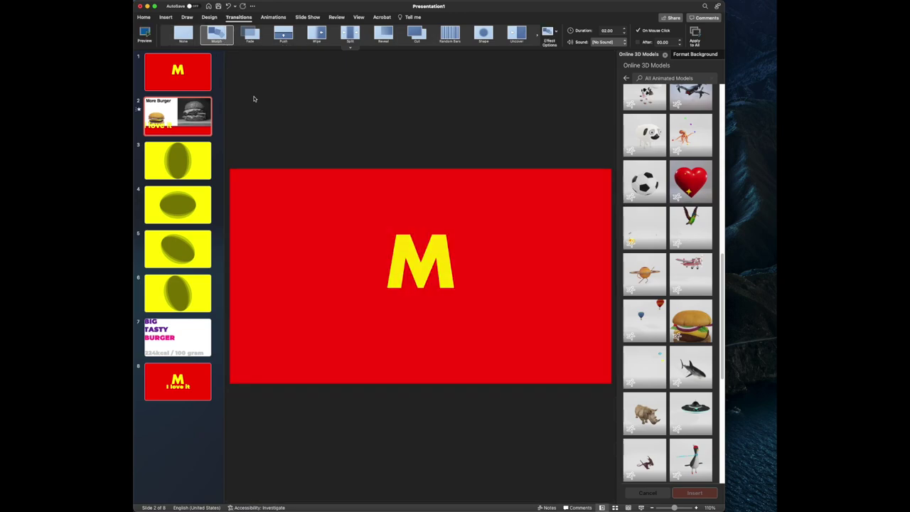
{"action": "left_click", "coordinate": [178, 72]}
{"action": "key", "text": "Down"}
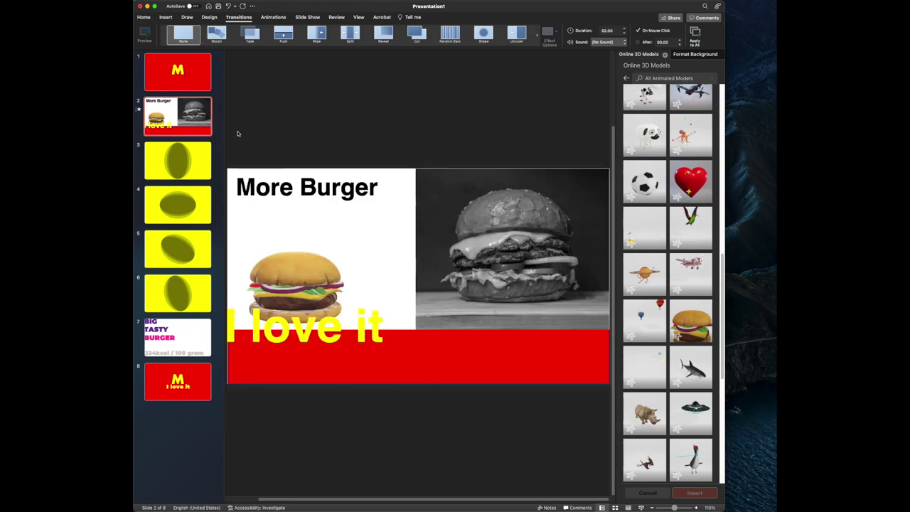
Copy the burger model from slide 2 onto the red M slide at the start
{"action": "left_click", "coordinate": [321, 285]}
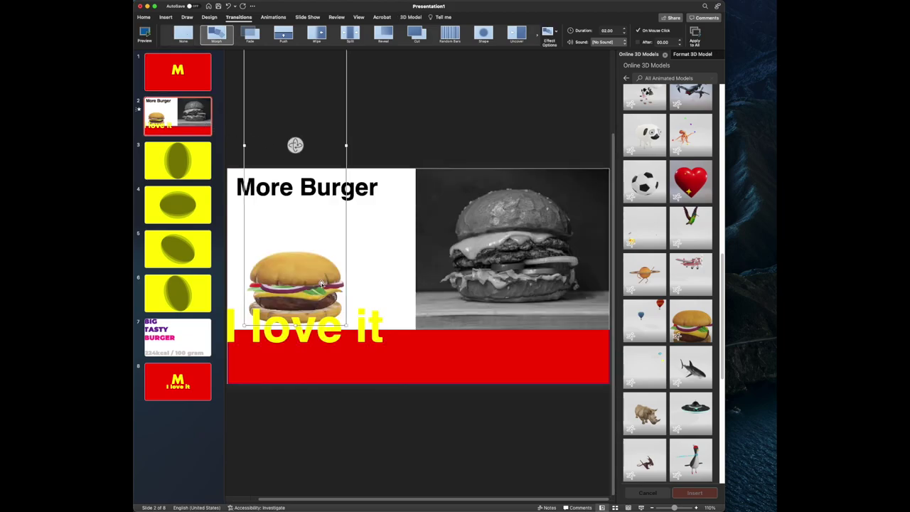
{"action": "left_click", "coordinate": [202, 67]}
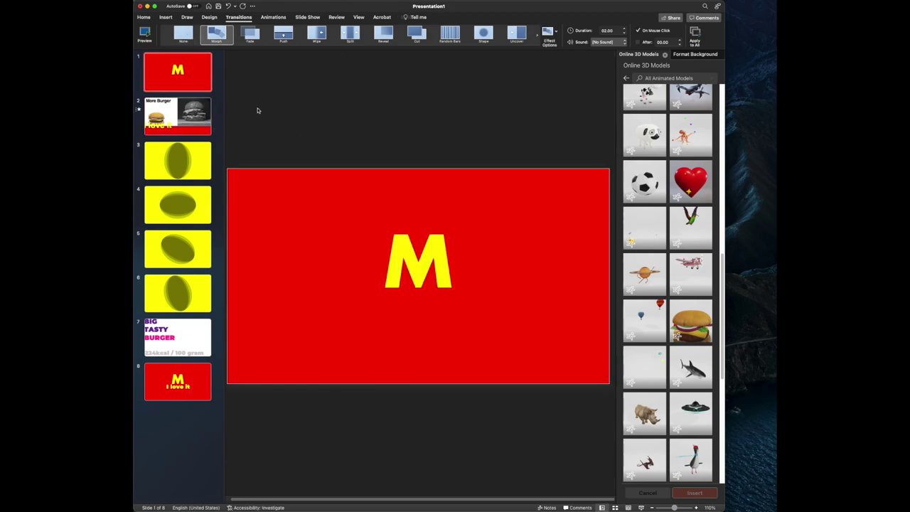
{"action": "scroll", "coordinate": [474, 200], "scroll_direction": "up", "scroll_amount": 3}
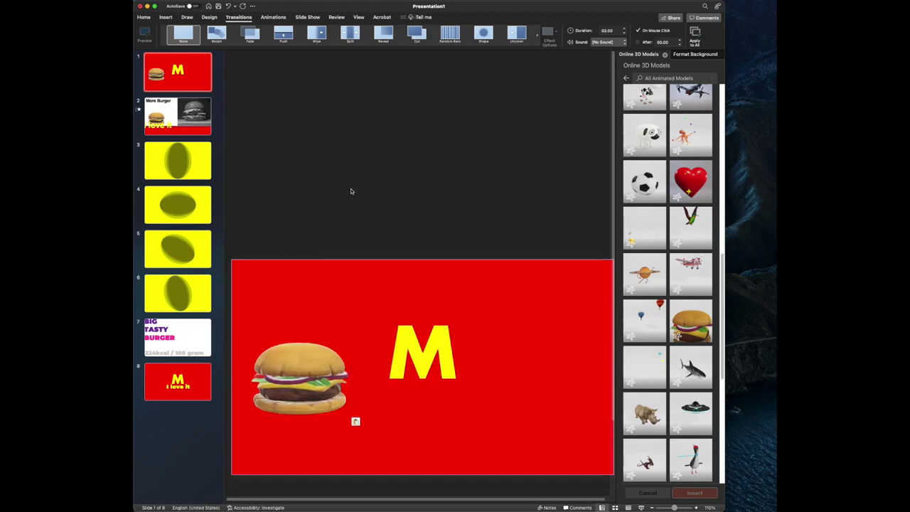
Move the burger model off the red M slide into the empty area above its top edge
{"action": "left_click_drag", "start_coordinate": [392, 253], "coordinate": [423, 206]}
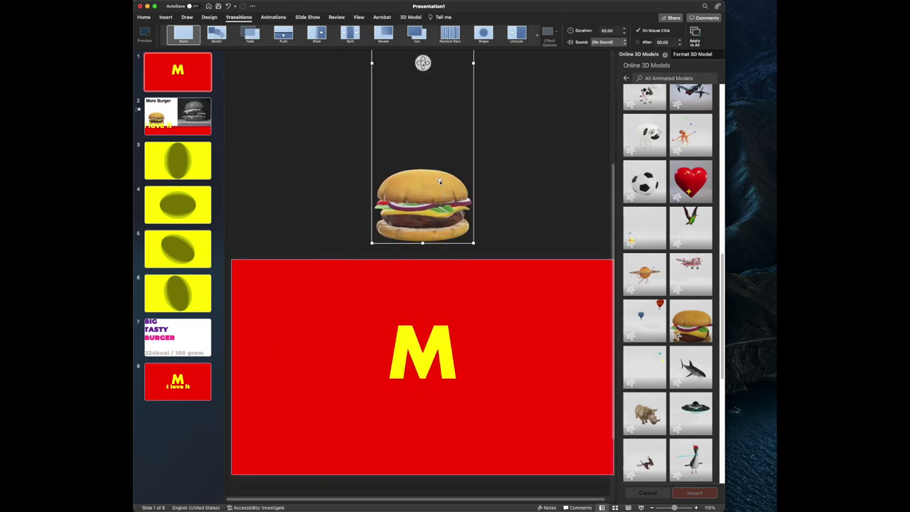
{"action": "left_click_drag", "start_coordinate": [416, 157], "coordinate": [435, 145]}
{"action": "left_click_drag", "start_coordinate": [425, 71], "coordinate": [431, 228]}
Preview the Morph transition on slide 2
{"action": "left_click", "coordinate": [191, 126]}
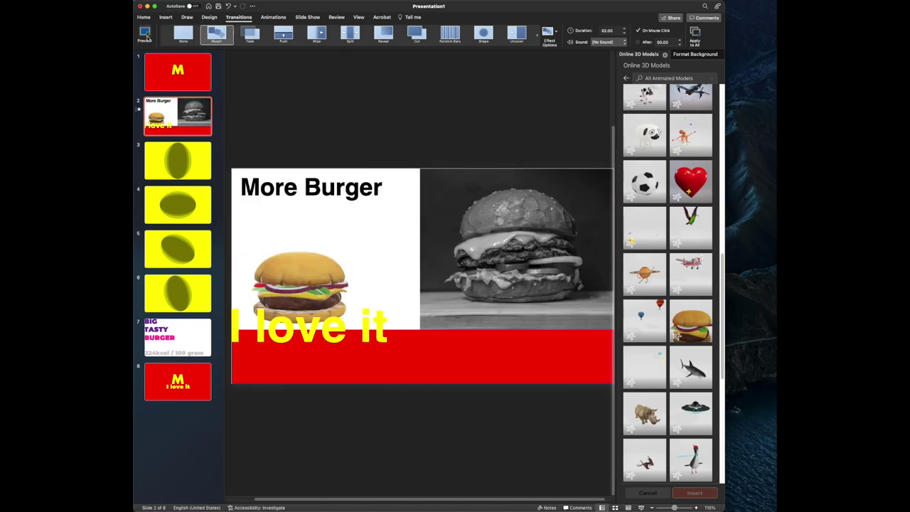
{"action": "left_click", "coordinate": [145, 34]}
{"action": "left_click", "coordinate": [142, 35]}
Copy the burger model from slide 2 to slide 3 and centre it over the ellipses
{"action": "left_click", "coordinate": [308, 280]}
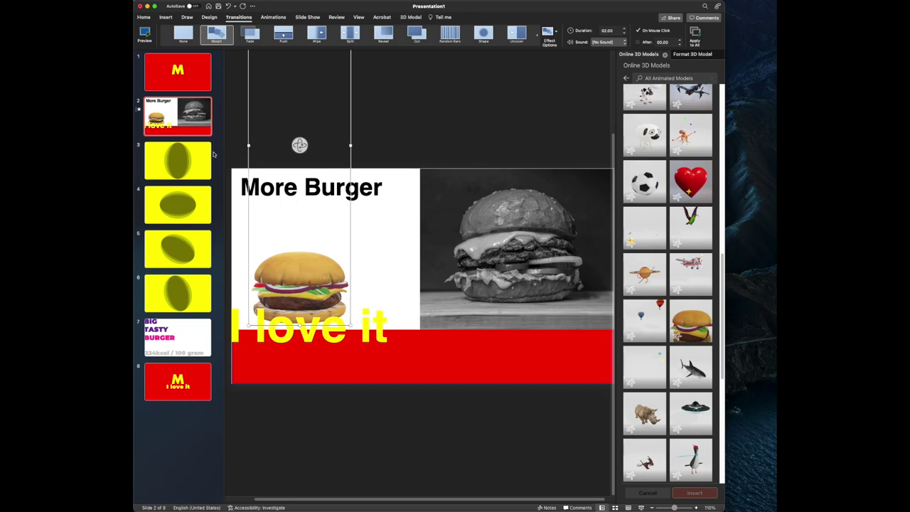
{"action": "left_click", "coordinate": [201, 173]}
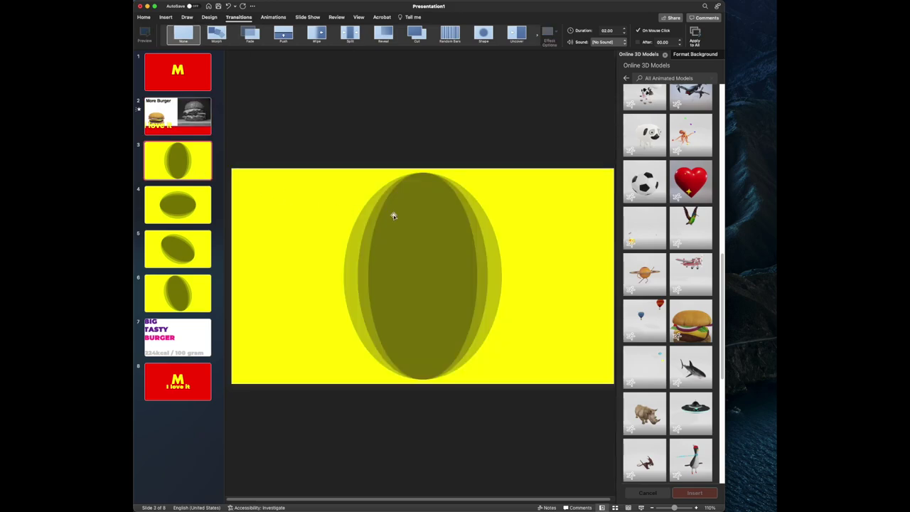
{"action": "scroll", "coordinate": [294, 291], "scroll_direction": "up", "scroll_amount": 3}
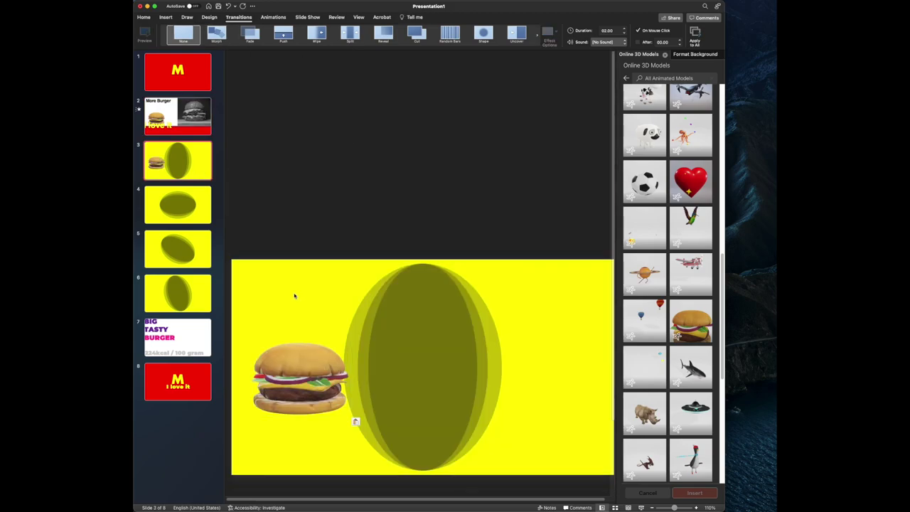
{"action": "left_click_drag", "start_coordinate": [290, 353], "coordinate": [417, 372]}
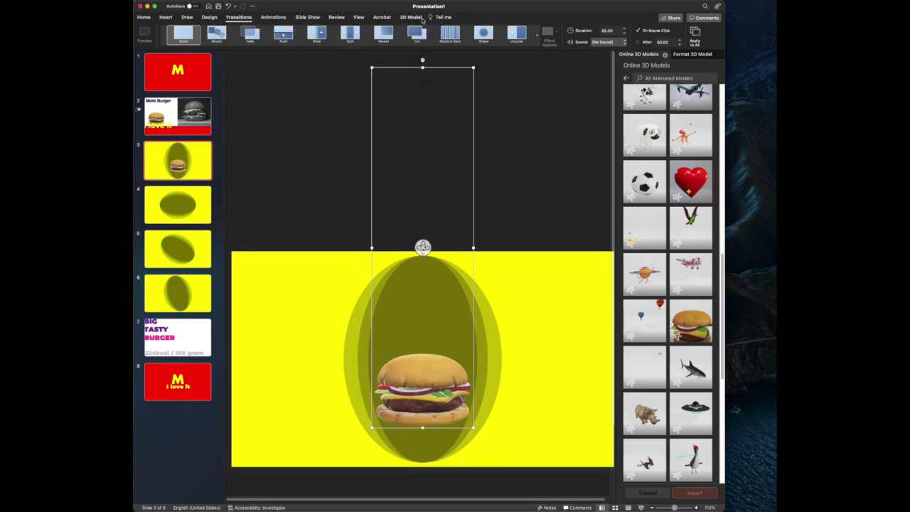
Separate the burger's layers on slide 3 with model animation Scene 1, then set the animation to None to keep the layers apart
{"action": "left_click", "coordinate": [419, 18]}
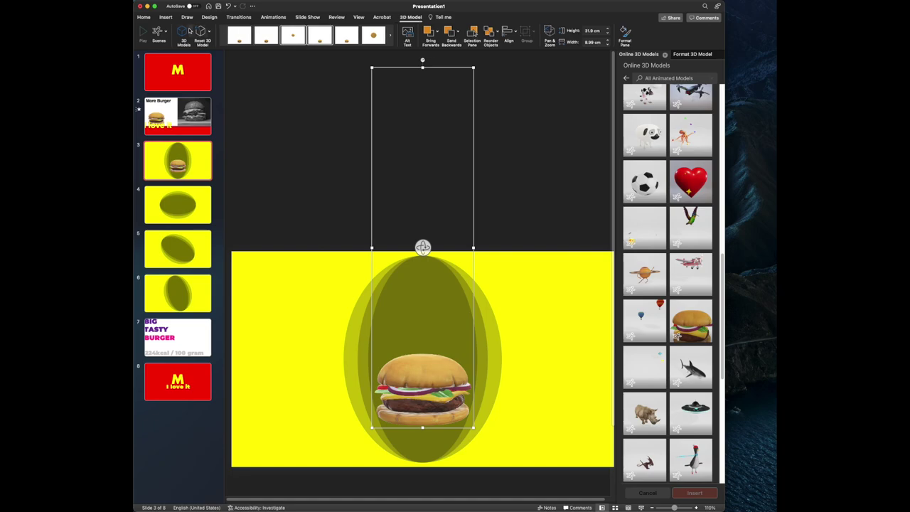
{"action": "left_click", "coordinate": [159, 32]}
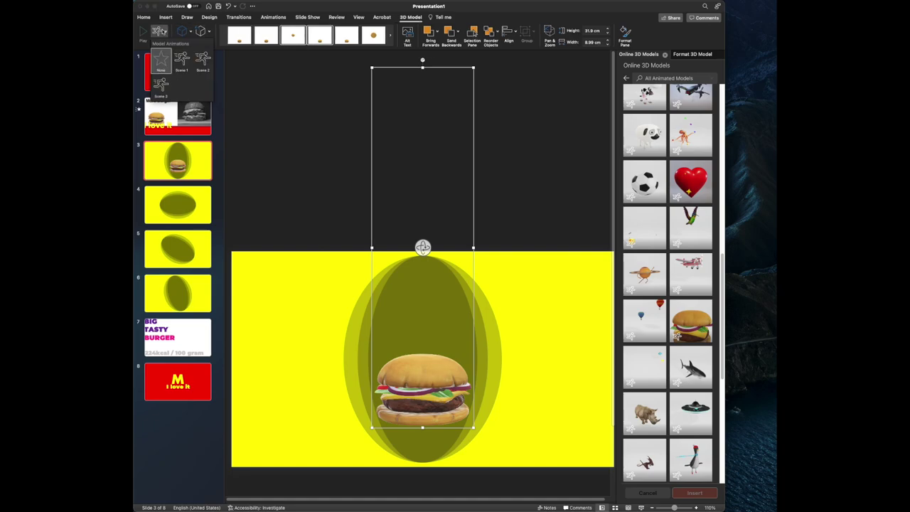
{"action": "left_click", "coordinate": [182, 61]}
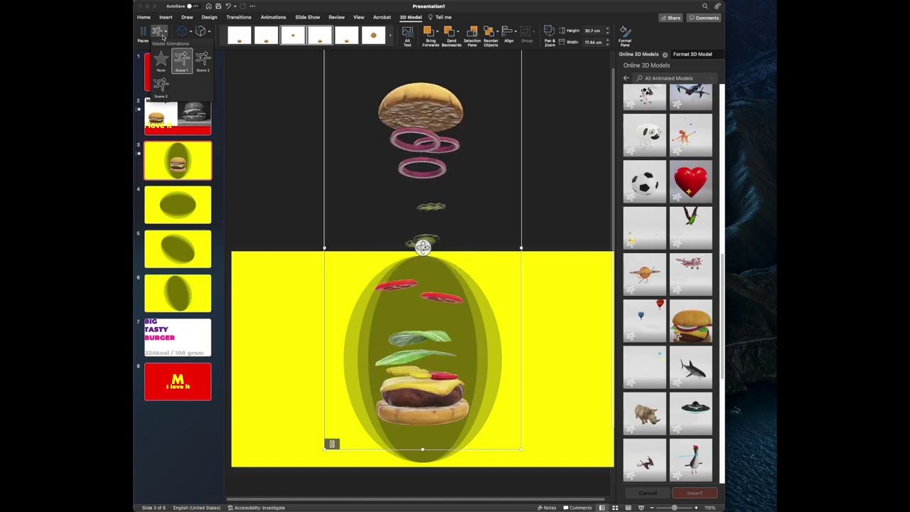
{"action": "left_click", "coordinate": [164, 64]}
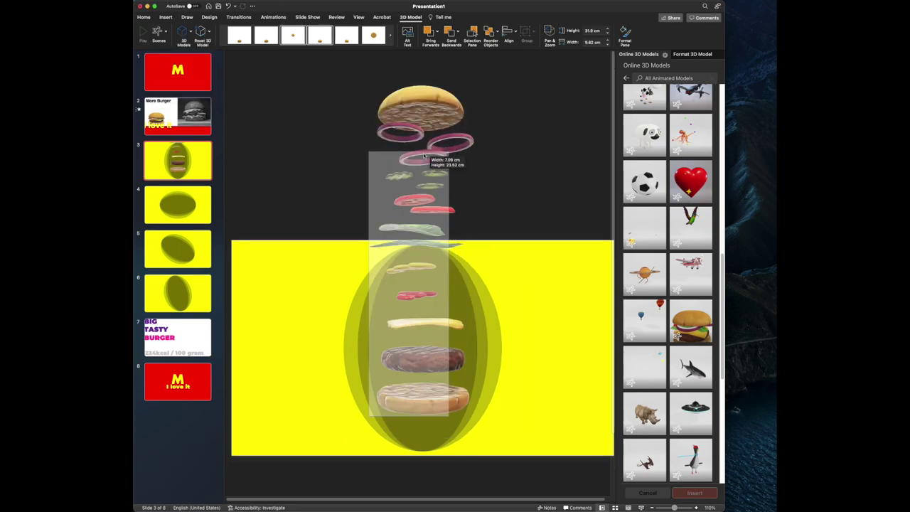
Shrink the separated burger to about 17.5 cm high inside the ellipses and apply the Morph transition to slide 3
{"action": "left_click_drag", "start_coordinate": [393, 229], "coordinate": [418, 250]}
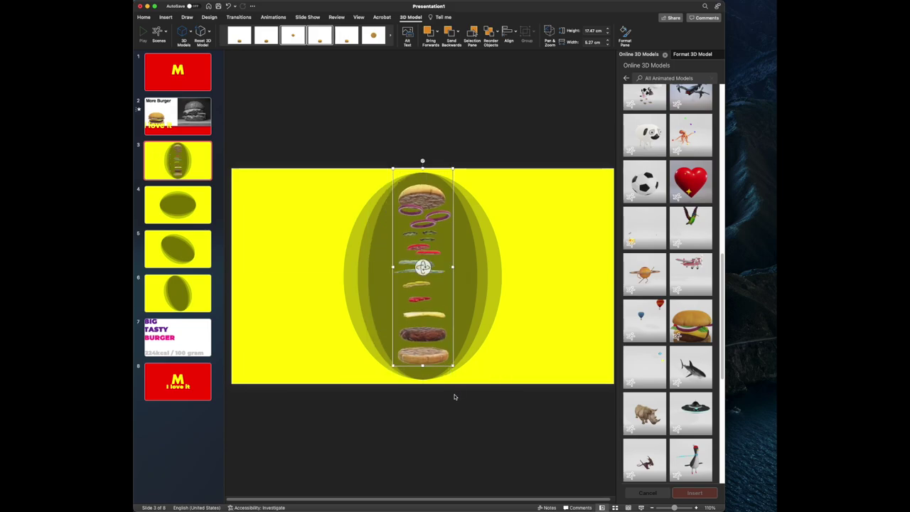
{"action": "left_click", "coordinate": [349, 254]}
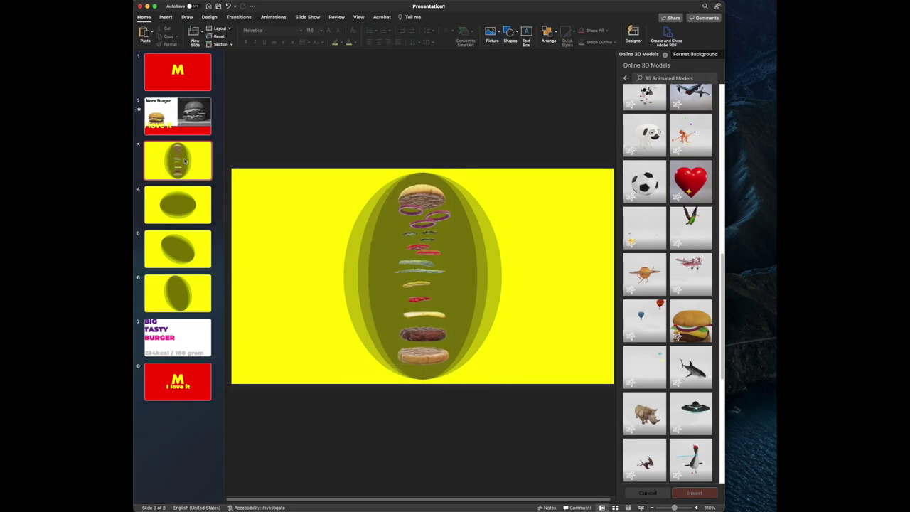
{"action": "left_click", "coordinate": [239, 17]}
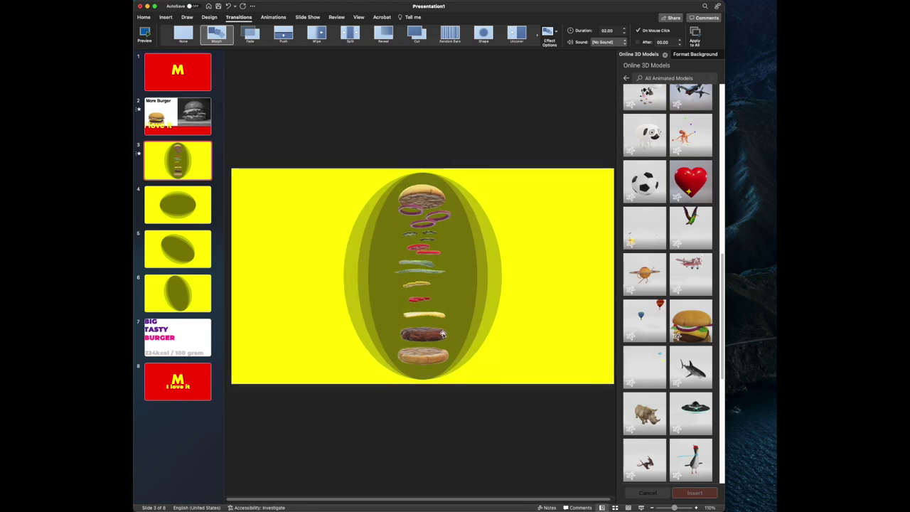
Copy the separated burger from slide 3 to slide 4 and enlarge it well beyond the slide's height
{"action": "left_click", "coordinate": [440, 334]}
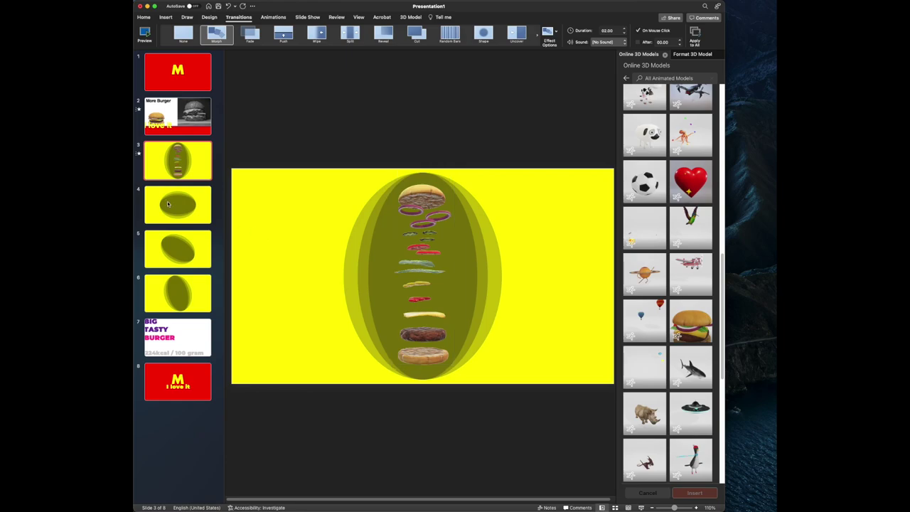
{"action": "key", "text": "Page_Down"}
{"action": "left_click", "coordinate": [415, 198]}
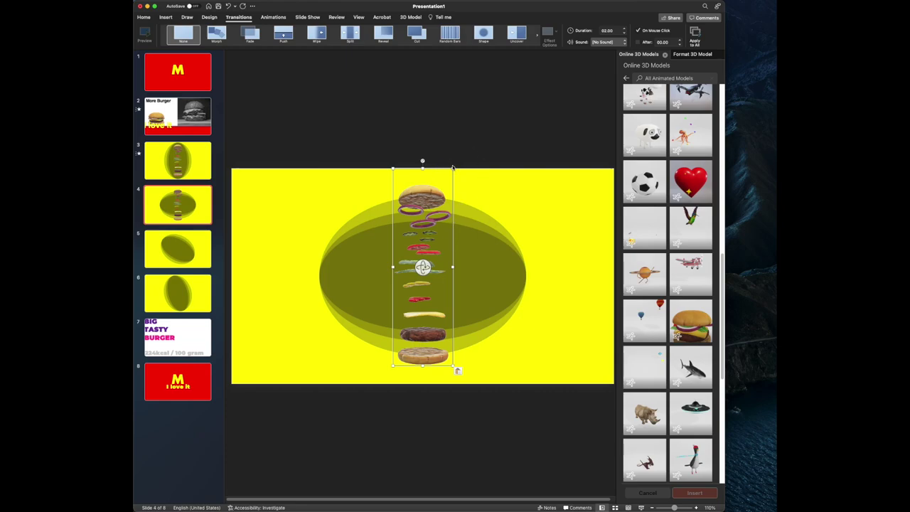
{"action": "left_click_drag", "start_coordinate": [453, 169], "coordinate": [526, 85]}
{"action": "left_click", "coordinate": [446, 192]}
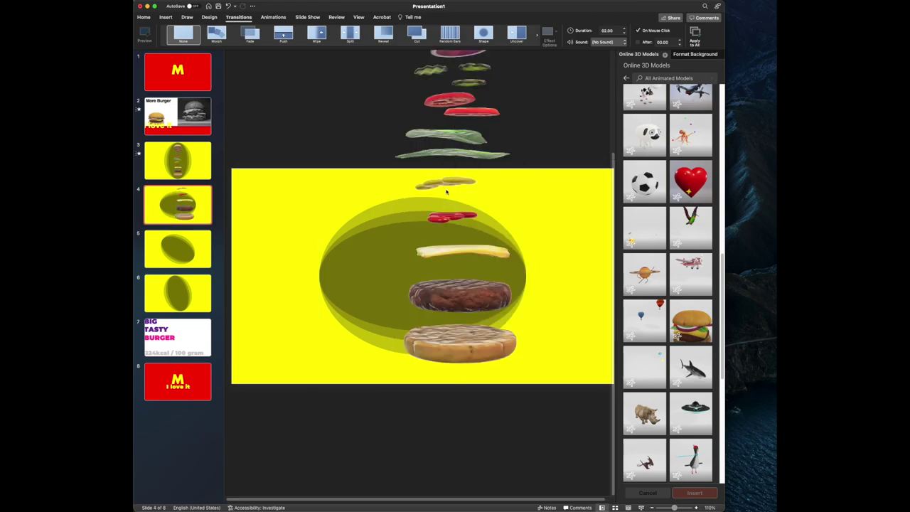
Turn and position the burger on slide 4 with its top bun over the ellipses, and apply the Morph transition
{"action": "left_click", "coordinate": [462, 149]}
{"action": "left_click_drag", "start_coordinate": [463, 149], "coordinate": [447, 395]}
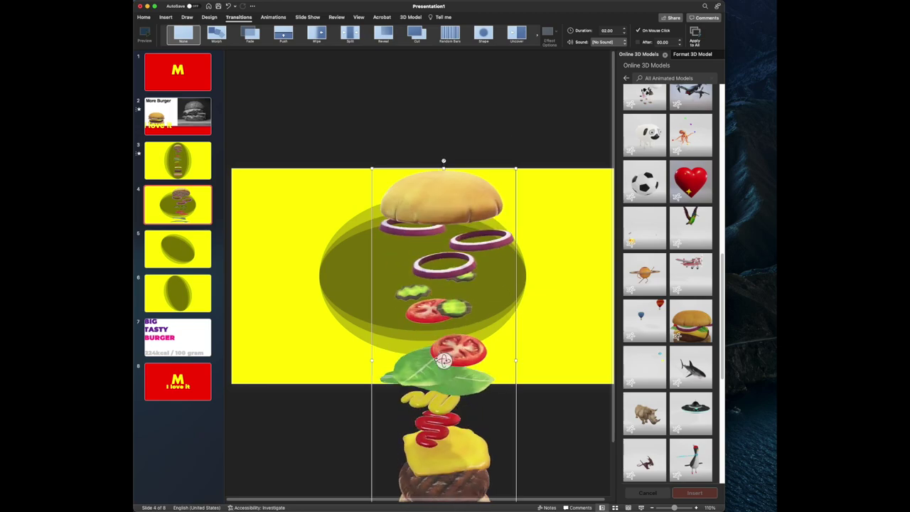
{"action": "left_click_drag", "start_coordinate": [432, 327], "coordinate": [402, 354]}
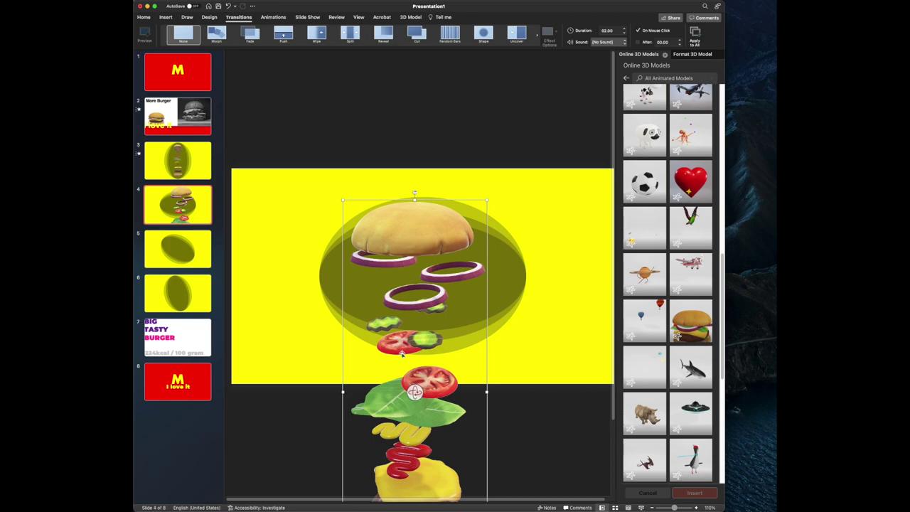
{"action": "left_click", "coordinate": [216, 34]}
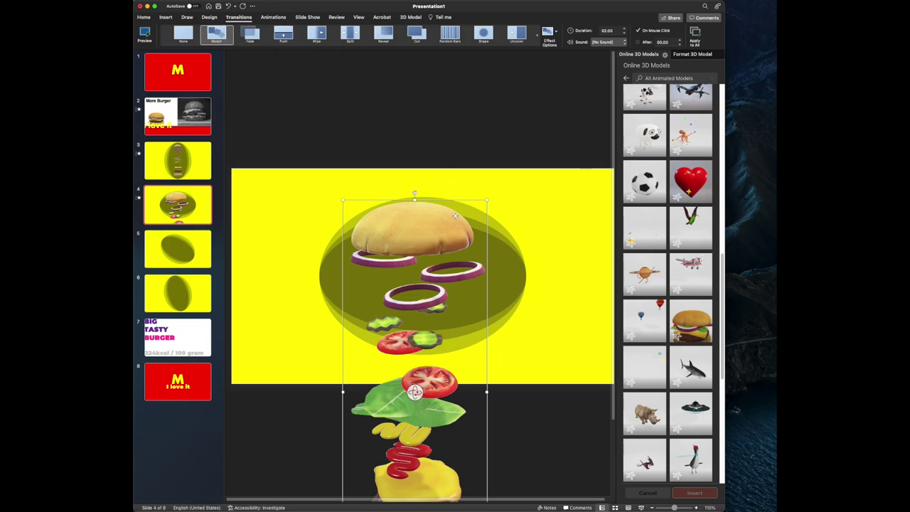
Copy the enlarged burger model from slide 4 to slide 5
{"action": "left_click", "coordinate": [188, 254]}
{"action": "key", "text": "cmd+v"}
{"action": "scroll", "coordinate": [404, 329], "scroll_direction": "down", "scroll_amount": 3}
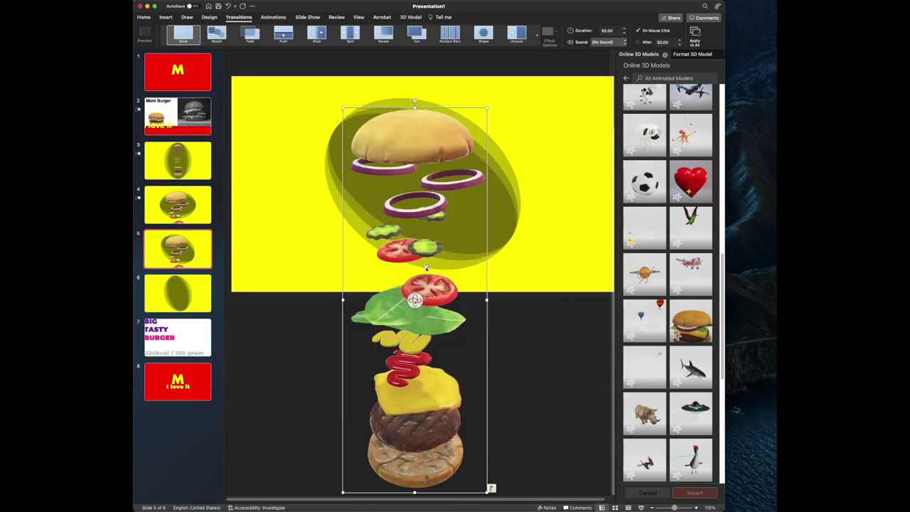
{"action": "left_click", "coordinate": [447, 187]}
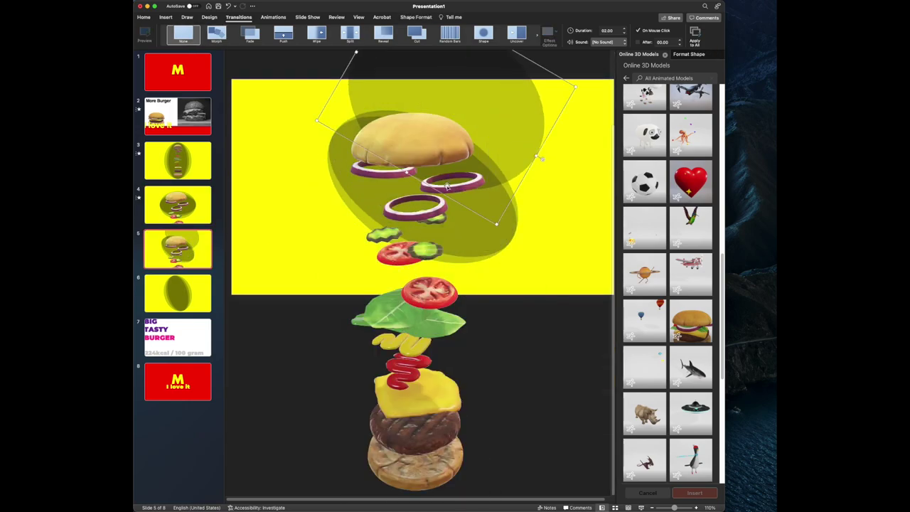
Turn the burger on slide 5, raise it so the lettuce and tomatoes lie over the ellipses, and apply the Morph transition
{"action": "left_click", "coordinate": [398, 384]}
{"action": "left_click_drag", "start_coordinate": [398, 384], "coordinate": [335, 271]}
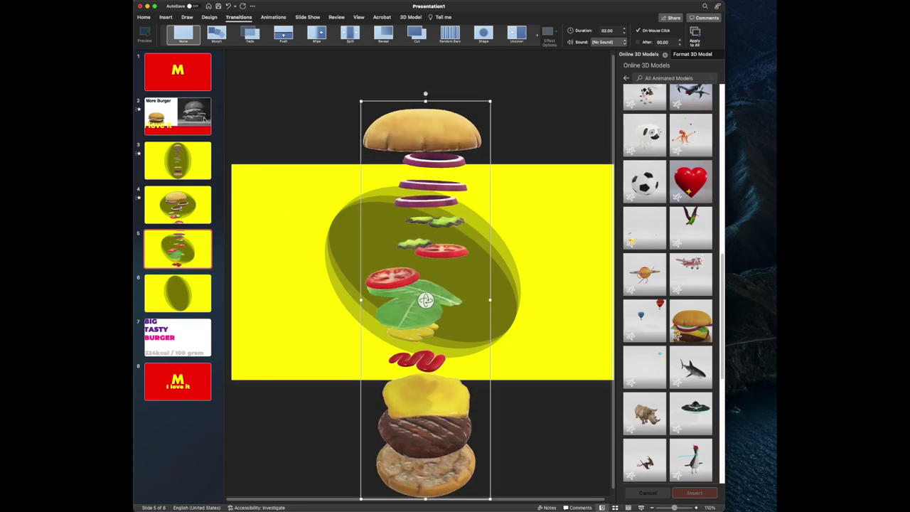
{"action": "left_click", "coordinate": [217, 37]}
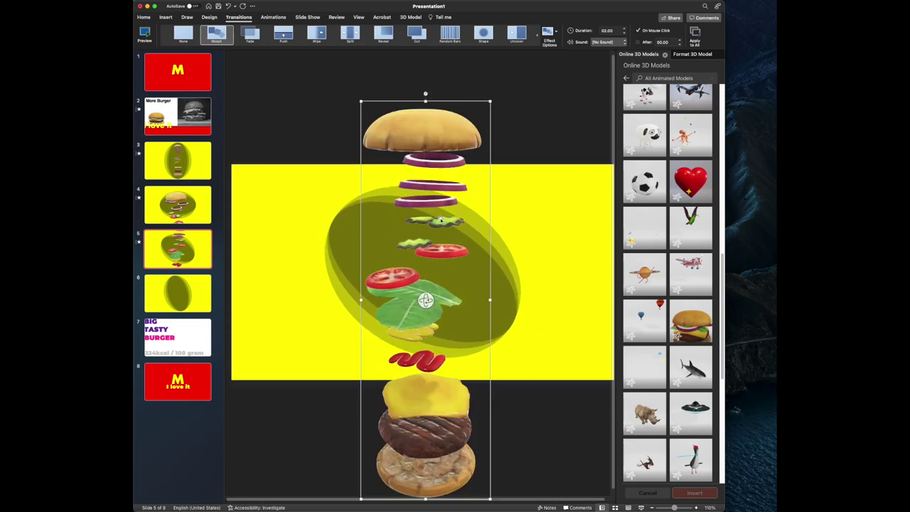
Copy the burger from slide 5 to slide 6 and raise it until the patty and bottom bun lie over the ellipses
{"action": "left_click", "coordinate": [203, 298]}
{"action": "key", "text": "cmd+v"}
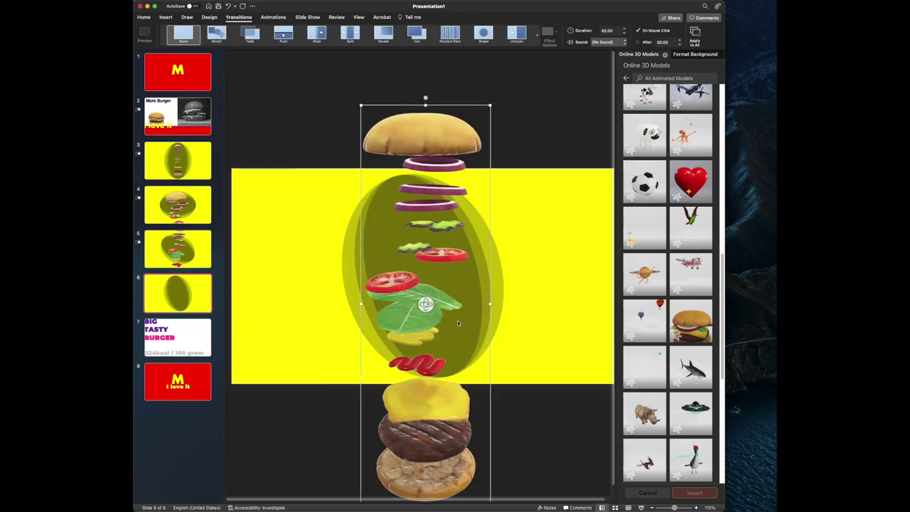
{"action": "left_click_drag", "start_coordinate": [419, 355], "coordinate": [418, 221]}
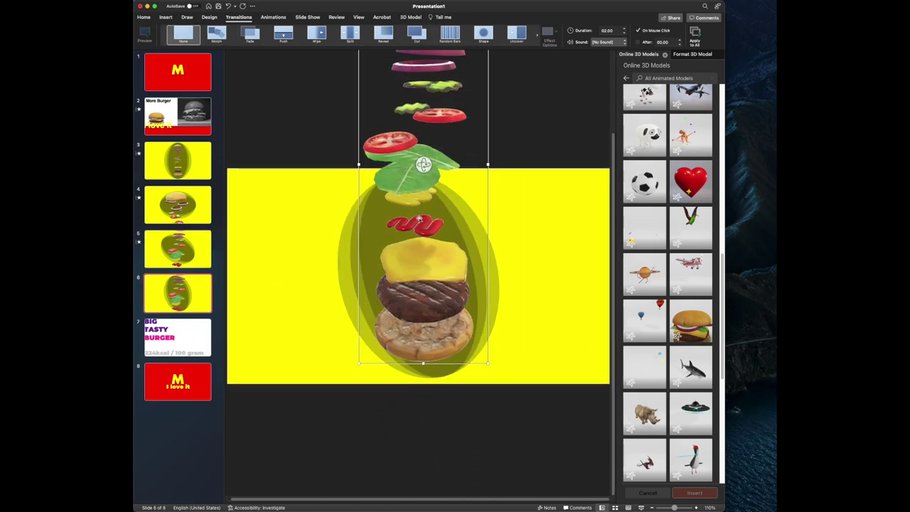
Turn the burger on slide 6 to a new angle and apply the Morph transition to the slide
{"action": "left_click", "coordinate": [308, 166]}
{"action": "left_click", "coordinate": [420, 281]}
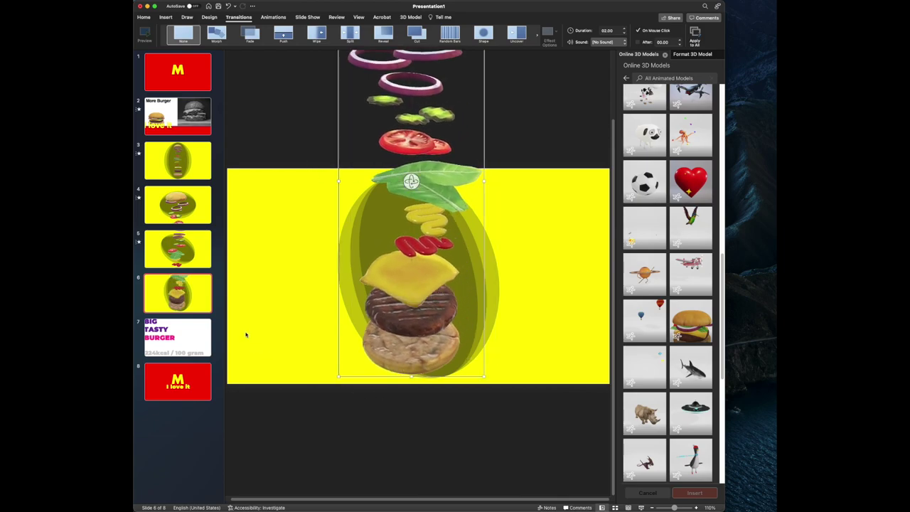
{"action": "left_click", "coordinate": [215, 35]}
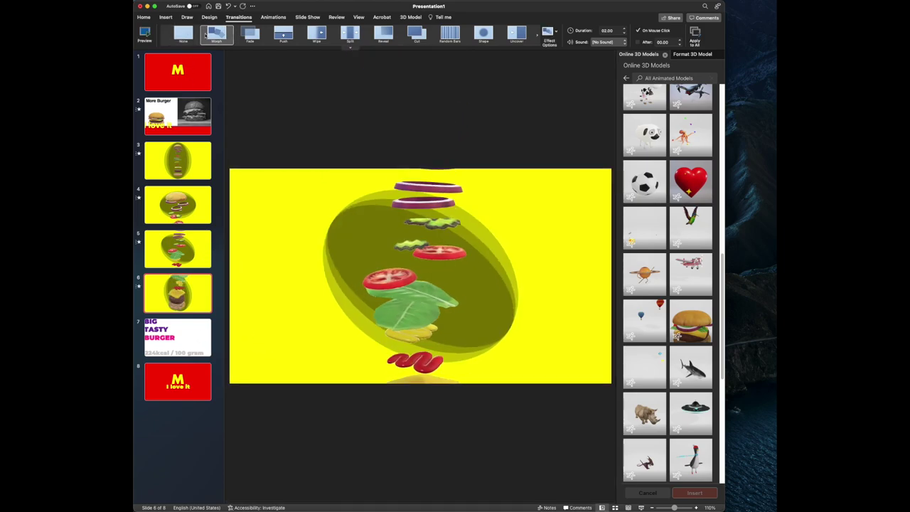
Review slides 2 to 5 and preview the Morph transitions on slides 4 and 5
{"action": "left_click", "coordinate": [178, 160]}
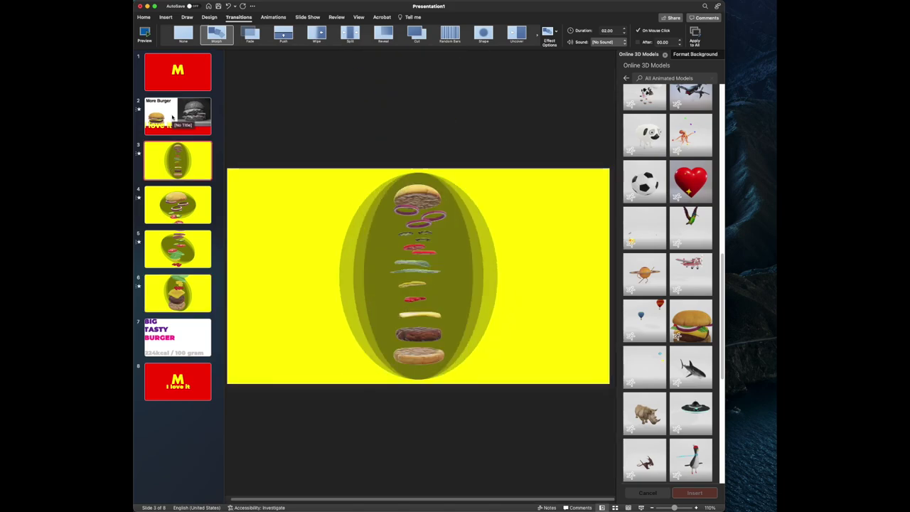
{"action": "left_click", "coordinate": [171, 108]}
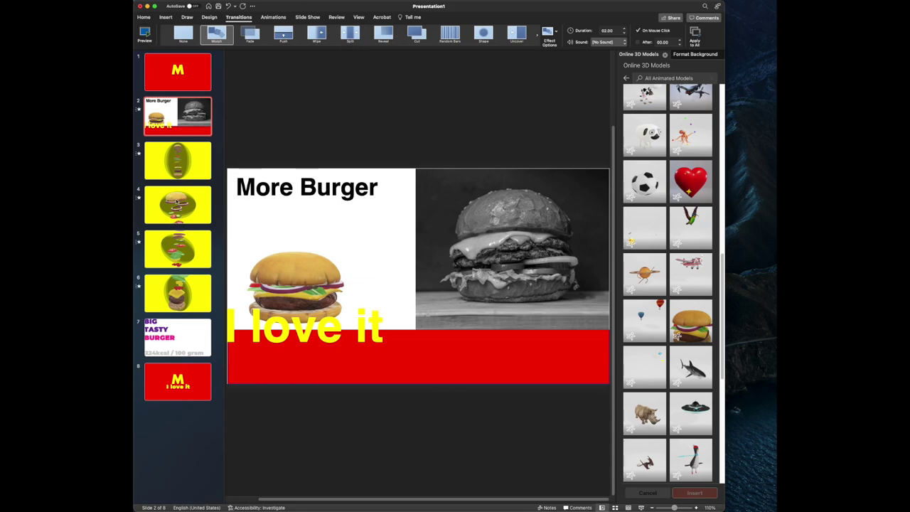
{"action": "left_click", "coordinate": [177, 191]}
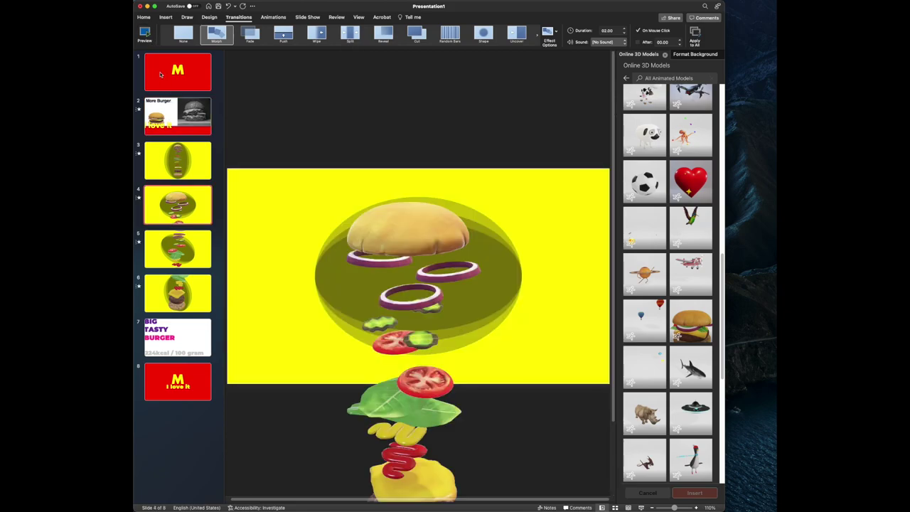
{"action": "left_click", "coordinate": [144, 33]}
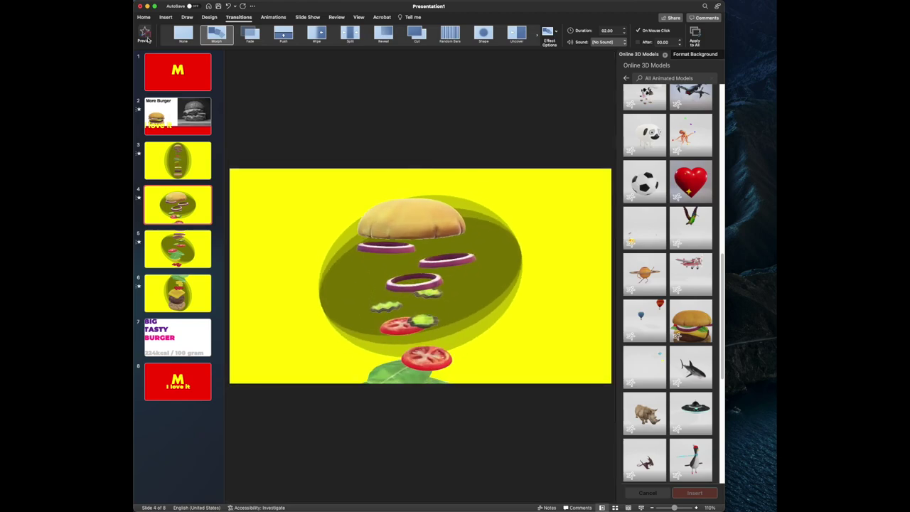
{"action": "left_click", "coordinate": [189, 263]}
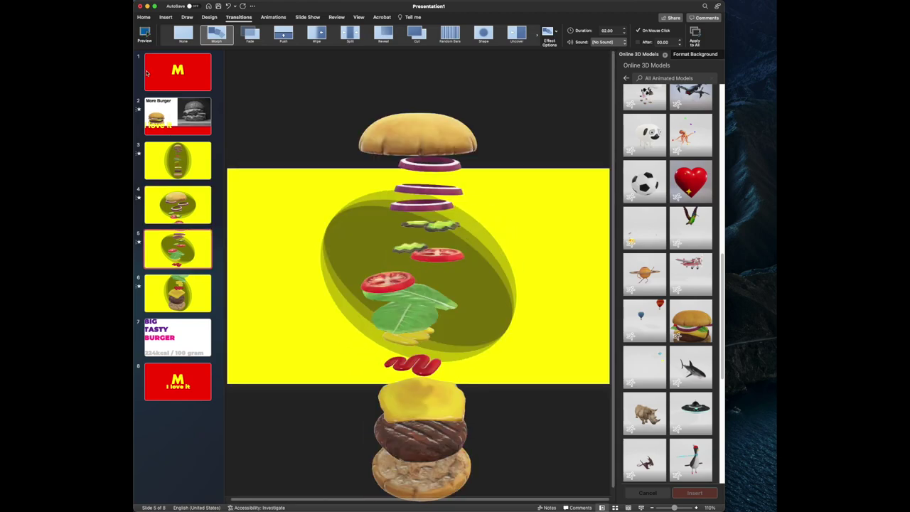
{"action": "left_click", "coordinate": [145, 34]}
{"action": "left_click", "coordinate": [401, 293]}
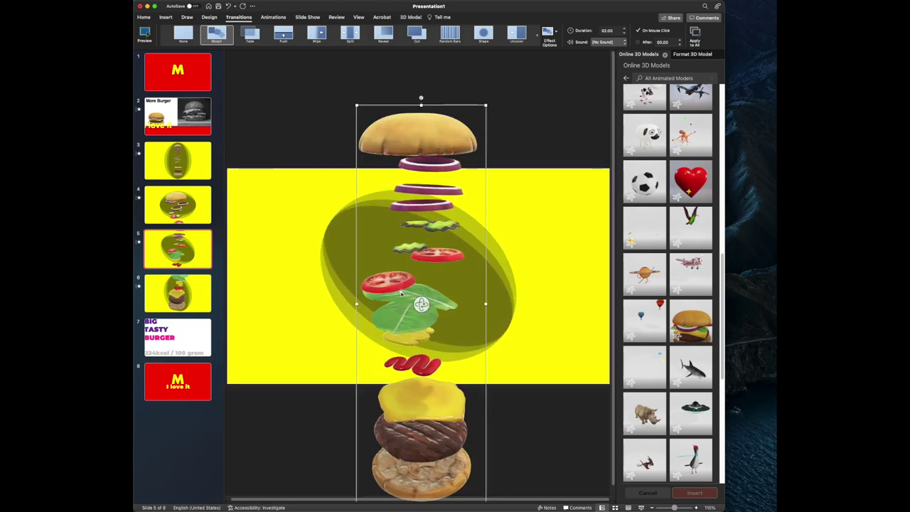
Lower the burger on slide 6 to the slide's bottom edge and copy it onto the "BIG TASTY BURGER" slide
{"action": "left_click", "coordinate": [183, 302]}
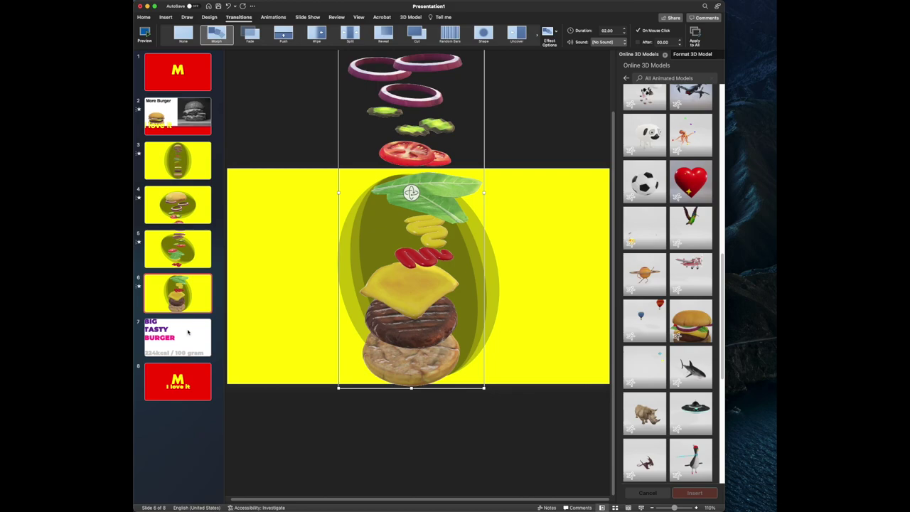
{"action": "left_click", "coordinate": [186, 324]}
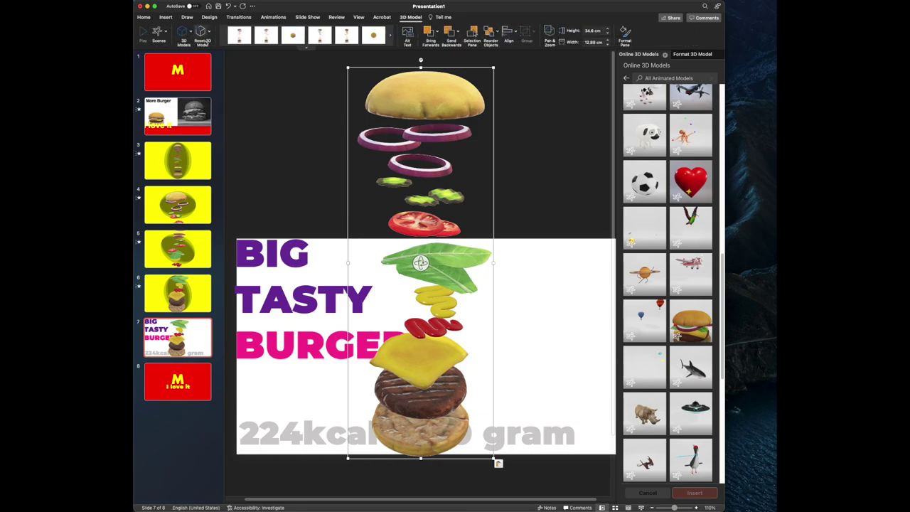
Set the slide 7 burger's model animation to None, then enlarge the burger and move it over the title text
{"action": "left_click", "coordinate": [166, 34]}
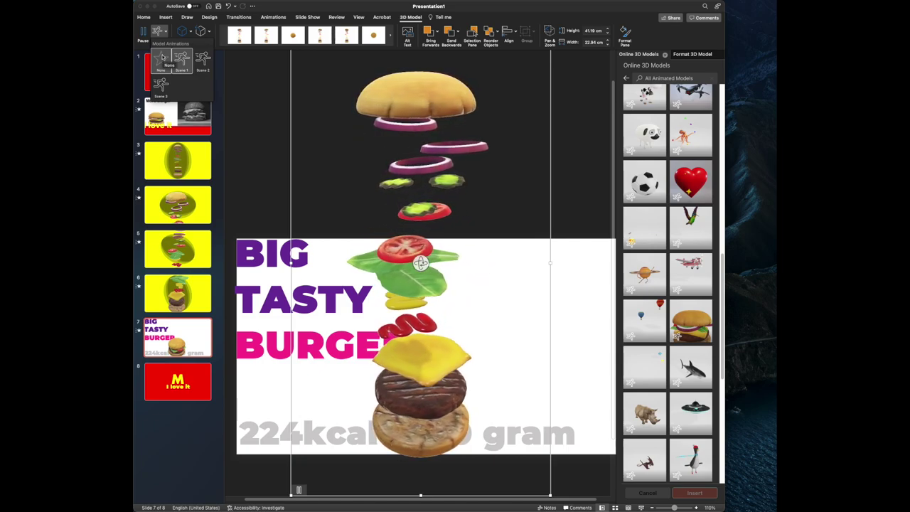
{"action": "left_click", "coordinate": [161, 59]}
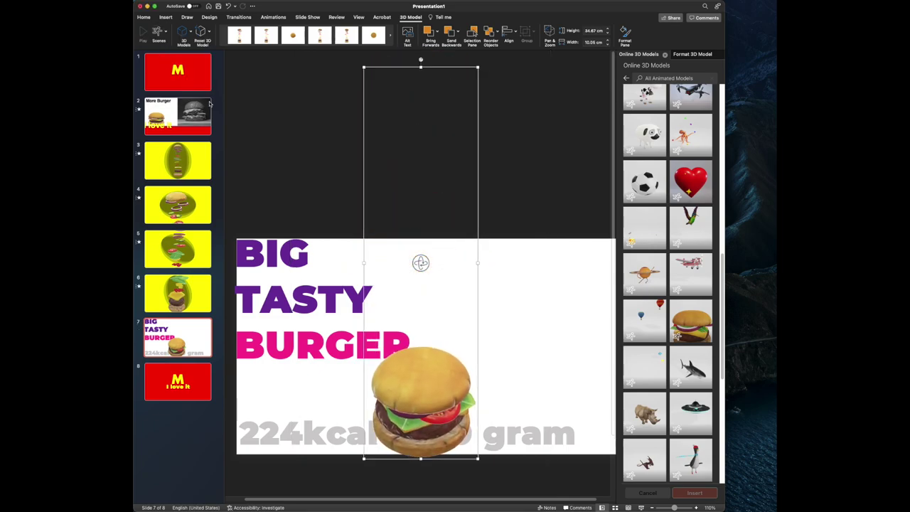
{"action": "left_click_drag", "start_coordinate": [478, 67], "coordinate": [536, 65]}
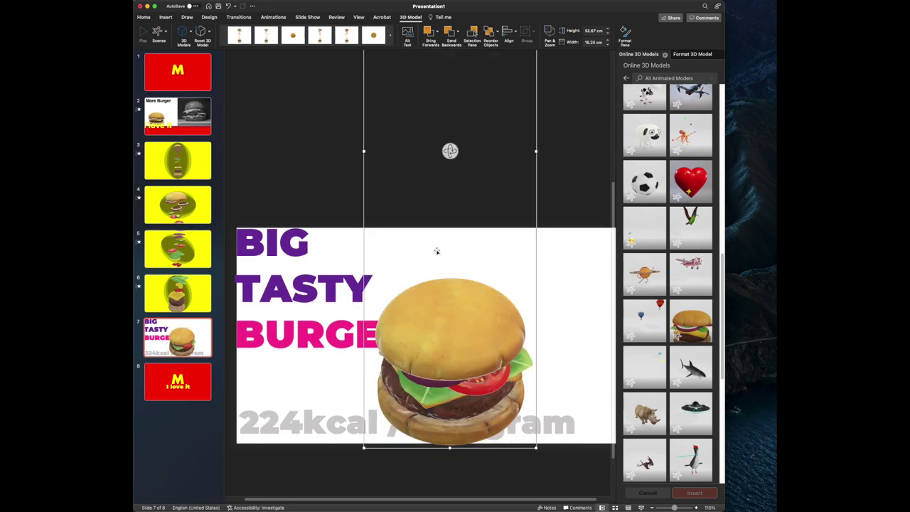
{"action": "left_click_drag", "start_coordinate": [441, 363], "coordinate": [306, 307]}
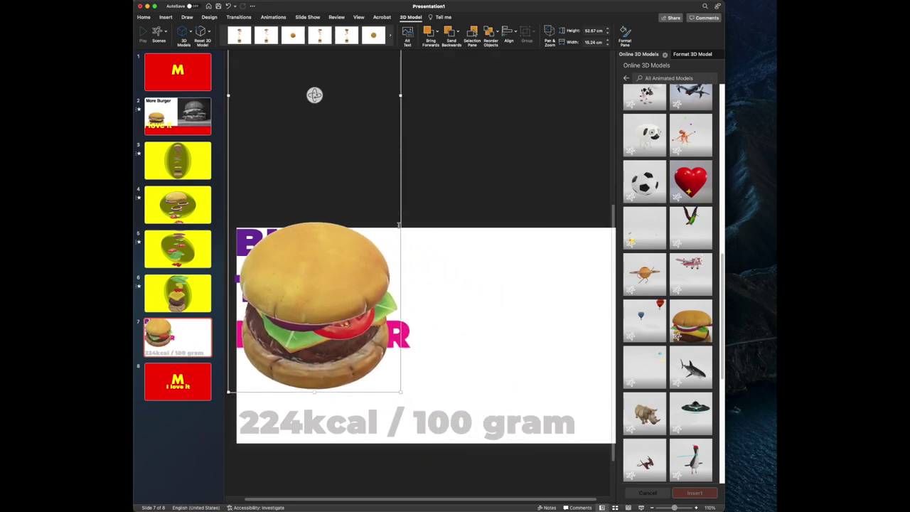
Reduce the slide 7 burger to about 41.3 cm high over the title's left part and apply the Morph transition
{"action": "left_click_drag", "start_coordinate": [401, 391], "coordinate": [381, 334]}
{"action": "left_click_drag", "start_coordinate": [314, 232], "coordinate": [347, 298]}
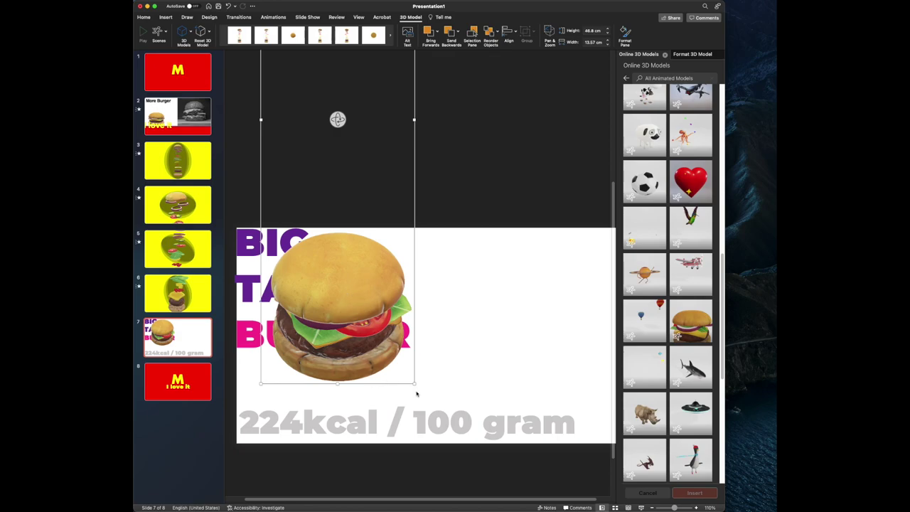
{"action": "left_click_drag", "start_coordinate": [413, 382], "coordinate": [396, 343]}
{"action": "left_click_drag", "start_coordinate": [344, 265], "coordinate": [319, 340]}
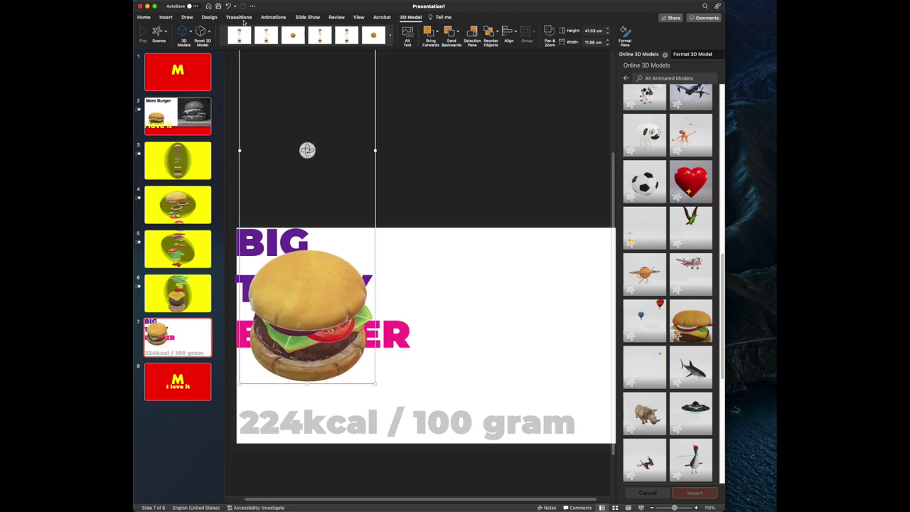
{"action": "left_click", "coordinate": [239, 18]}
{"action": "left_click", "coordinate": [216, 35]}
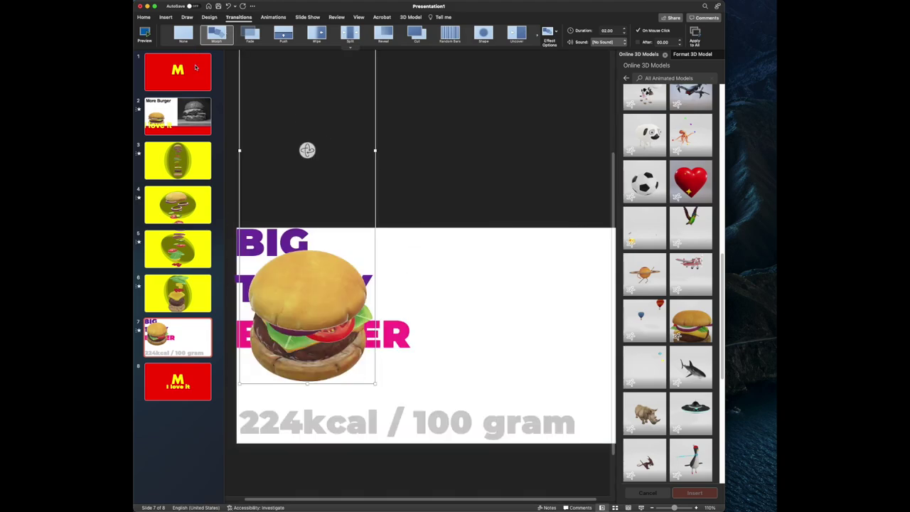
Delete the top-view burger above slide 8 and the separated-layers burger copy from the same slide
{"action": "left_click", "coordinate": [183, 399]}
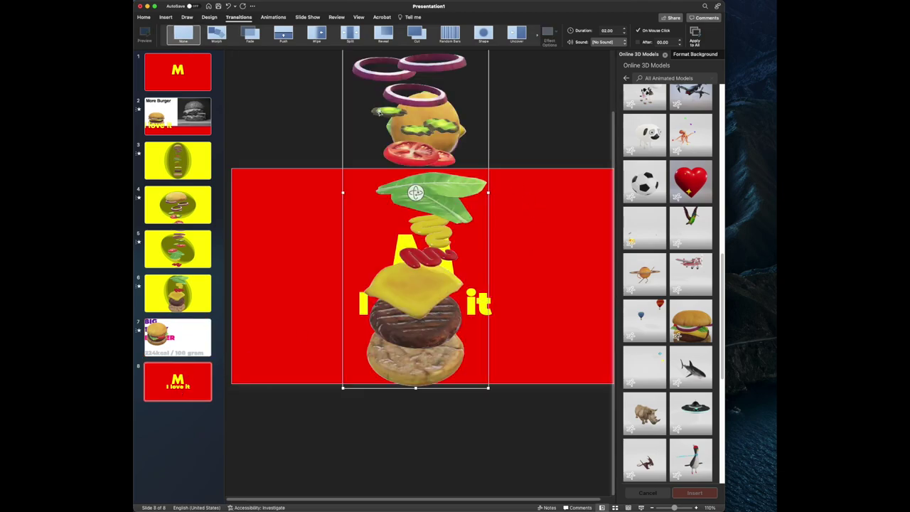
{"action": "left_click_drag", "start_coordinate": [408, 102], "coordinate": [596, 137]}
{"action": "scroll", "coordinate": [427, 284], "scroll_direction": "down", "scroll_amount": 3}
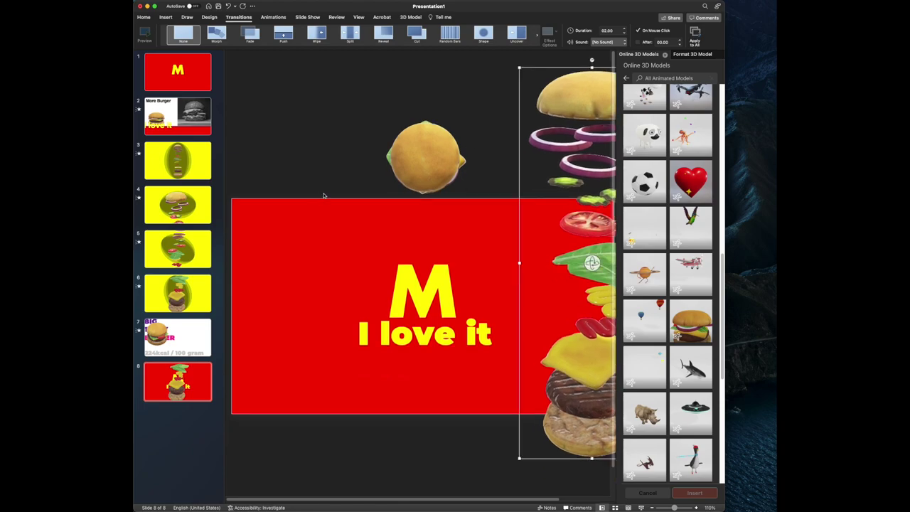
{"action": "left_click", "coordinate": [403, 168]}
{"action": "key", "text": "Delete"}
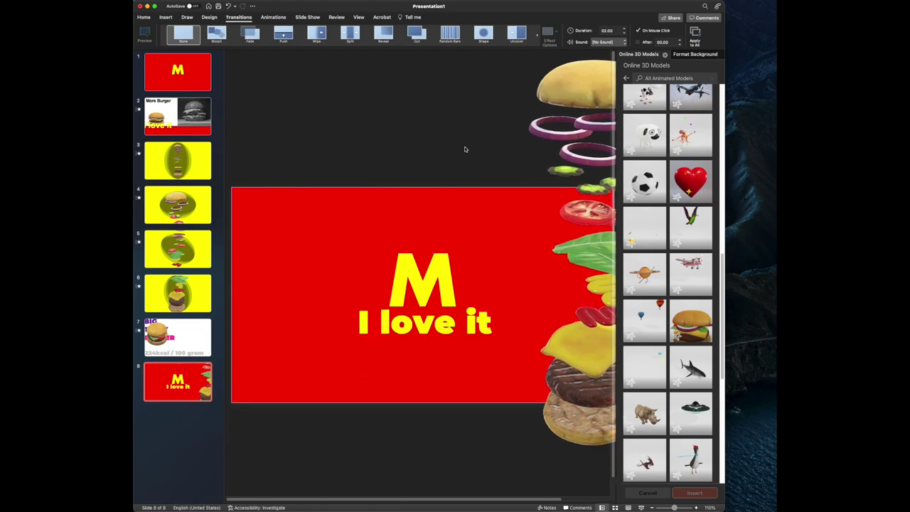
{"action": "left_click_drag", "start_coordinate": [574, 135], "coordinate": [388, 122]}
{"action": "key", "text": "Delete"}
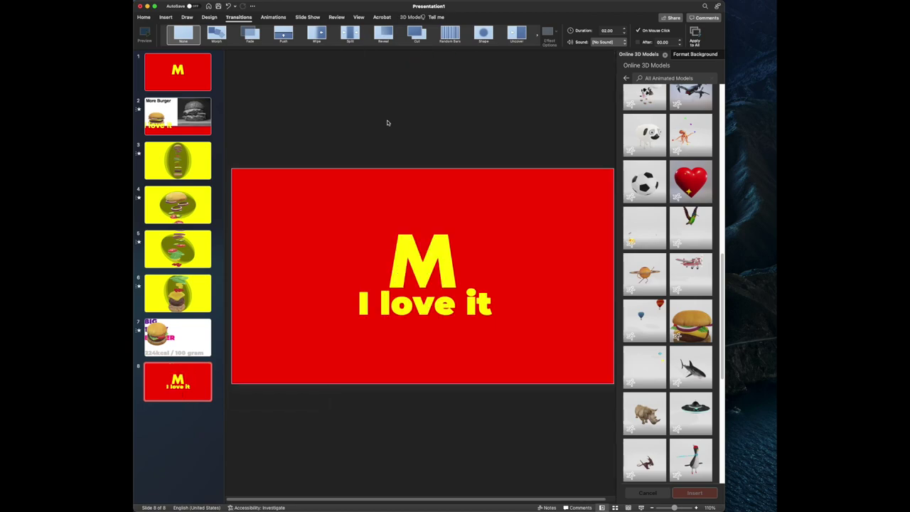
Copy the assembled burger from slide 7 to slide 8 and move it to the center over the "M I love it" text
{"action": "left_click", "coordinate": [180, 330]}
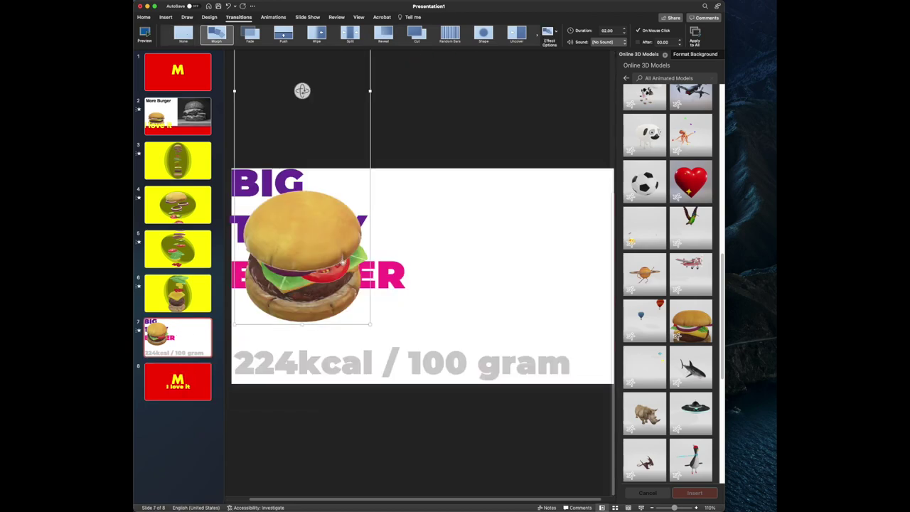
{"action": "left_click", "coordinate": [196, 374]}
{"action": "key", "text": "cmd+v"}
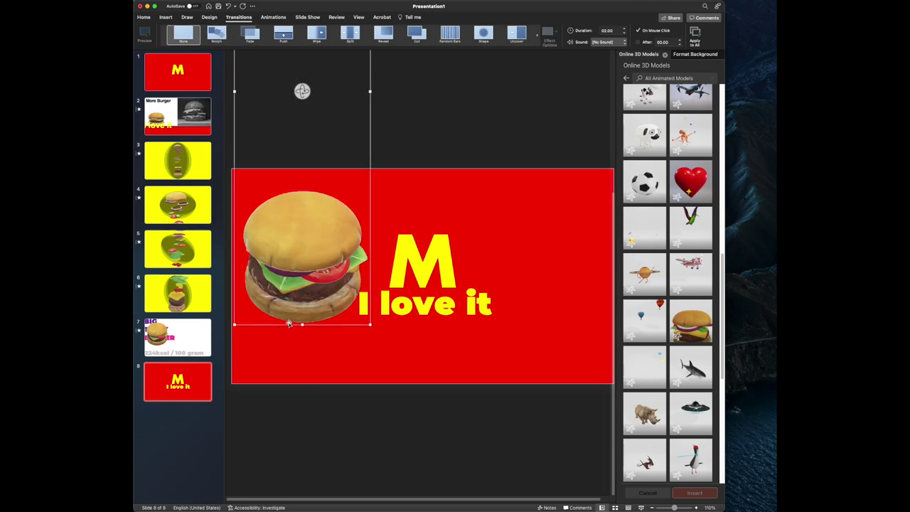
{"action": "scroll", "coordinate": [320, 268], "scroll_direction": "up", "scroll_amount": 5}
{"action": "left_click", "coordinate": [318, 252]}
{"action": "left_click", "coordinate": [319, 251]}
{"action": "left_click_drag", "start_coordinate": [351, 417], "coordinate": [448, 469]}
{"action": "scroll", "coordinate": [447, 398], "scroll_direction": "down", "scroll_amount": 5}
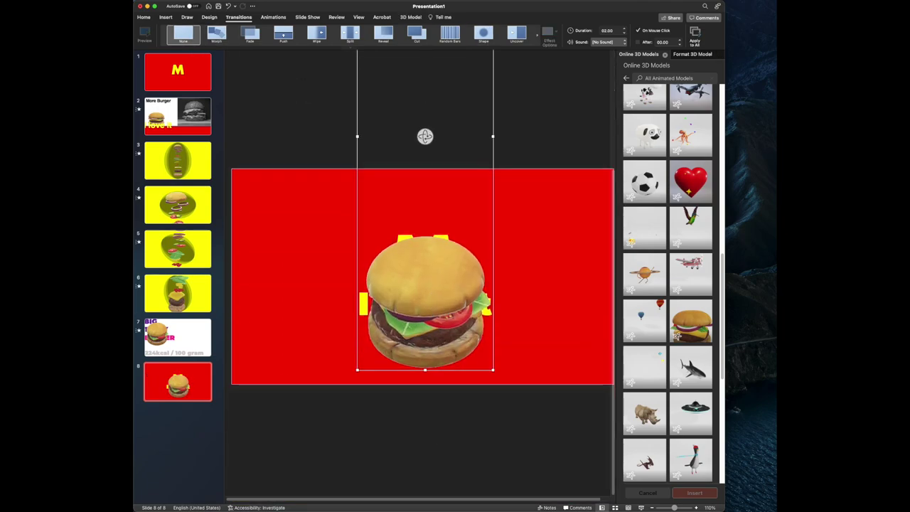
Shrink the burger on slide 8 to about 27.1 cm high and place it centered just below the slide
{"action": "scroll", "coordinate": [467, 132], "scroll_direction": "up", "scroll_amount": 5}
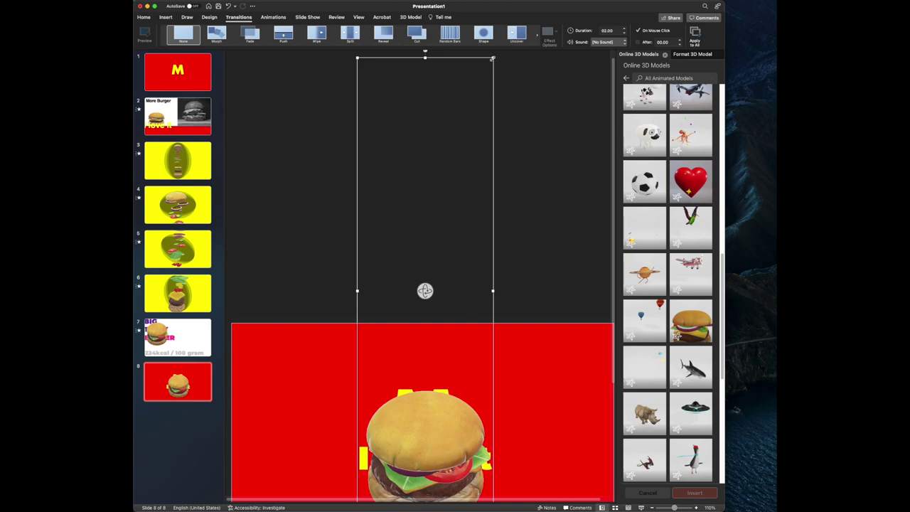
{"action": "left_click_drag", "start_coordinate": [492, 59], "coordinate": [447, 217]}
{"action": "left_click_drag", "start_coordinate": [399, 298], "coordinate": [422, 415]}
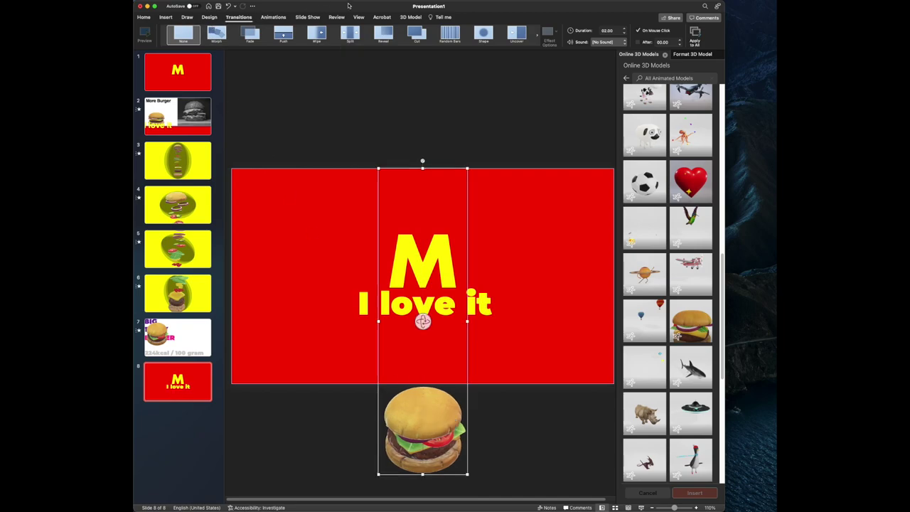
Apply the Scene 3 model animation to the slide 8 burger and raise the model so its layers surround the M
{"action": "left_click", "coordinate": [410, 16]}
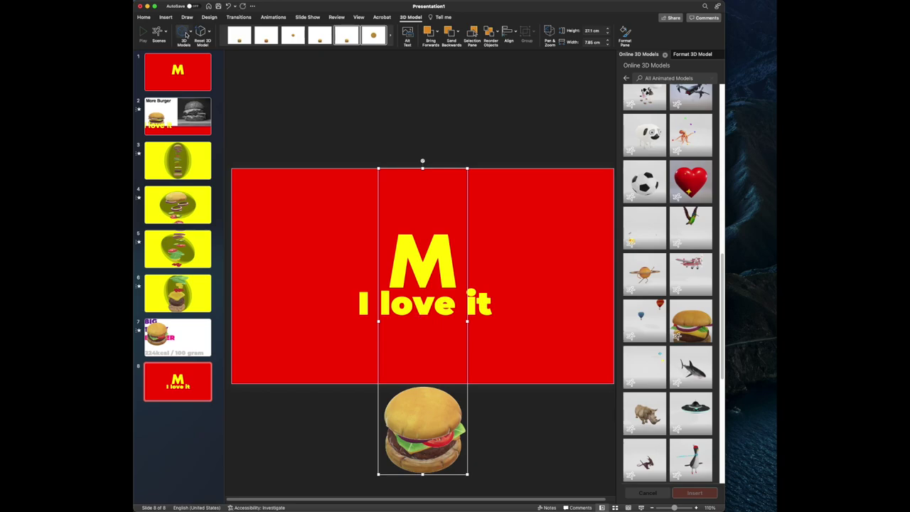
{"action": "left_click", "coordinate": [159, 32]}
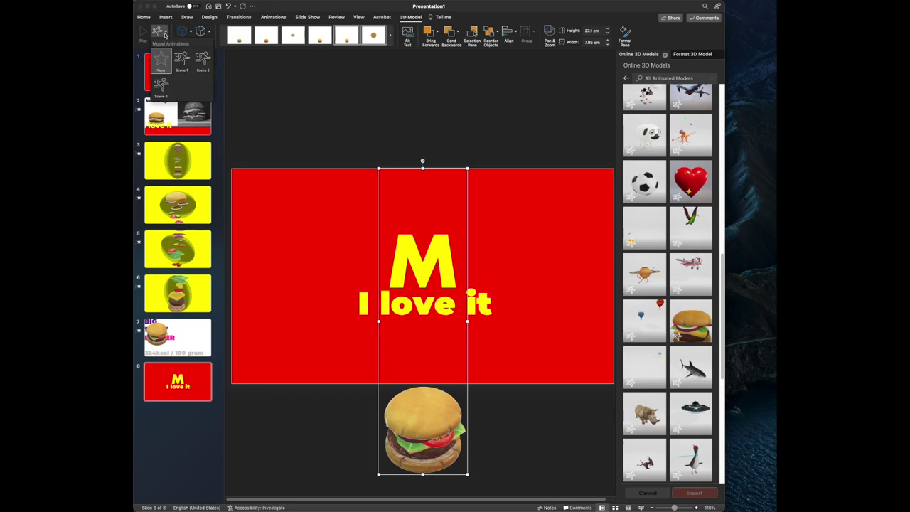
{"action": "left_click", "coordinate": [161, 86]}
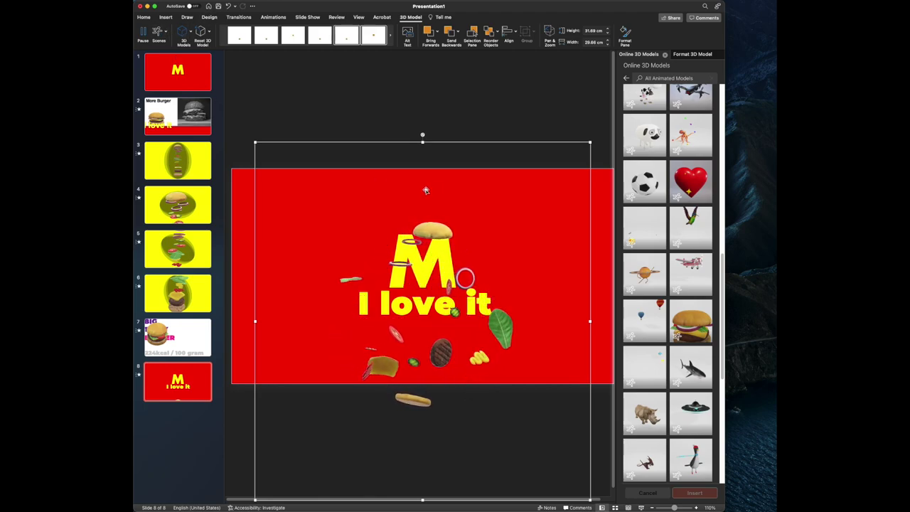
{"action": "left_click_drag", "start_coordinate": [443, 142], "coordinate": [445, 112]}
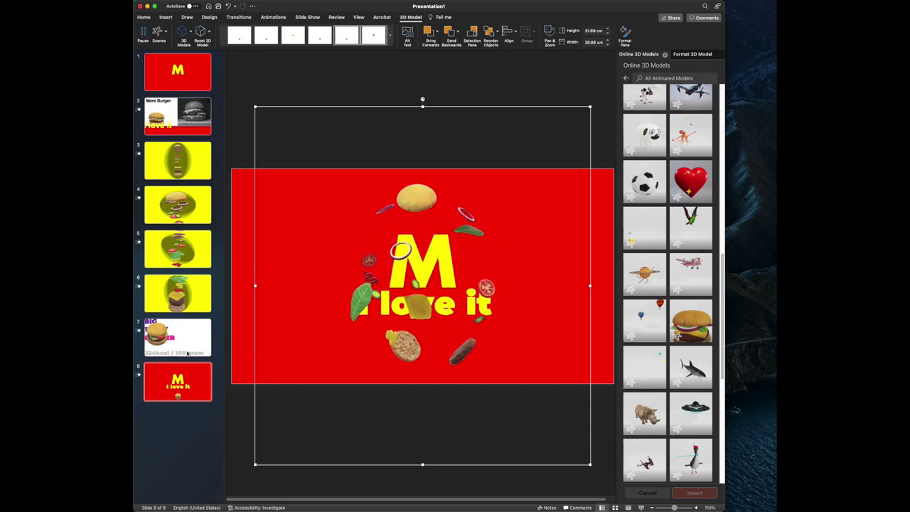
Apply the Morph transition to slide 8
{"action": "left_click", "coordinate": [187, 356]}
{"action": "left_click", "coordinate": [186, 366]}
{"action": "left_click", "coordinate": [229, 20]}
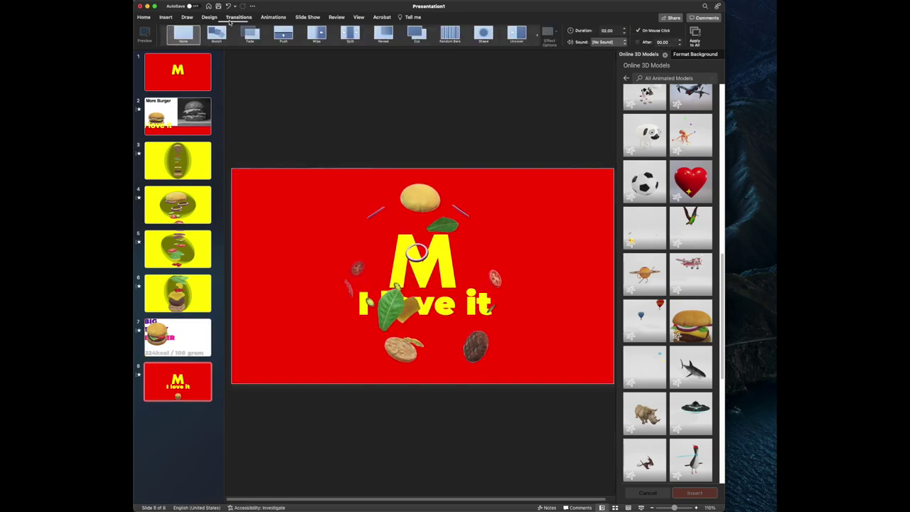
{"action": "left_click", "coordinate": [216, 34]}
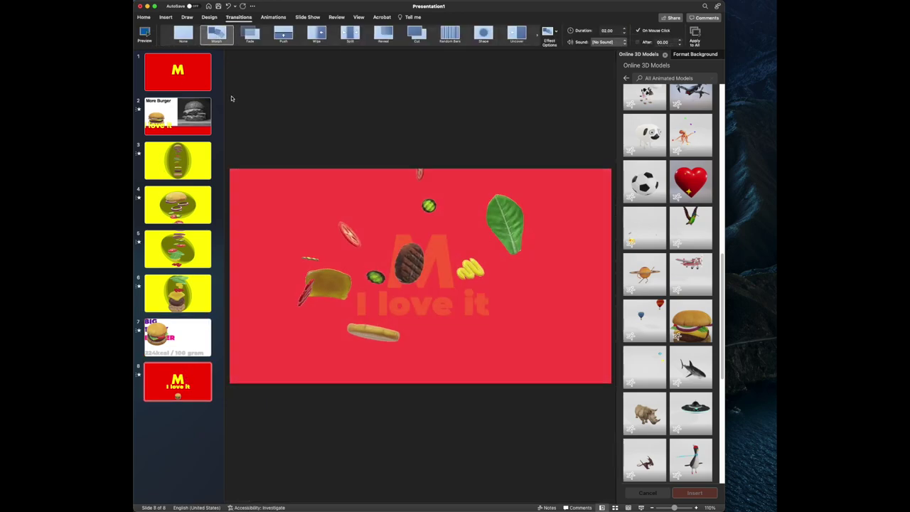
Preview the Morph transition from slide 7 to slide 8
{"action": "left_click", "coordinate": [181, 331]}
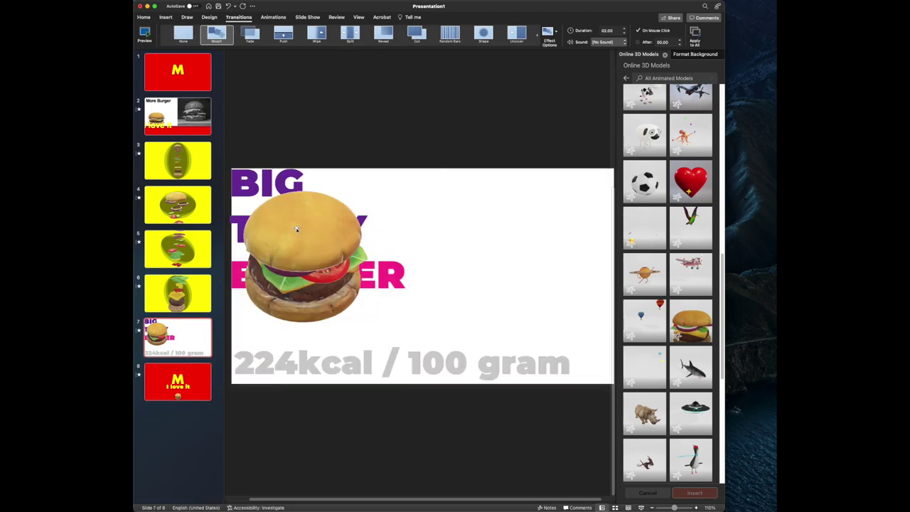
{"action": "left_click", "coordinate": [183, 384]}
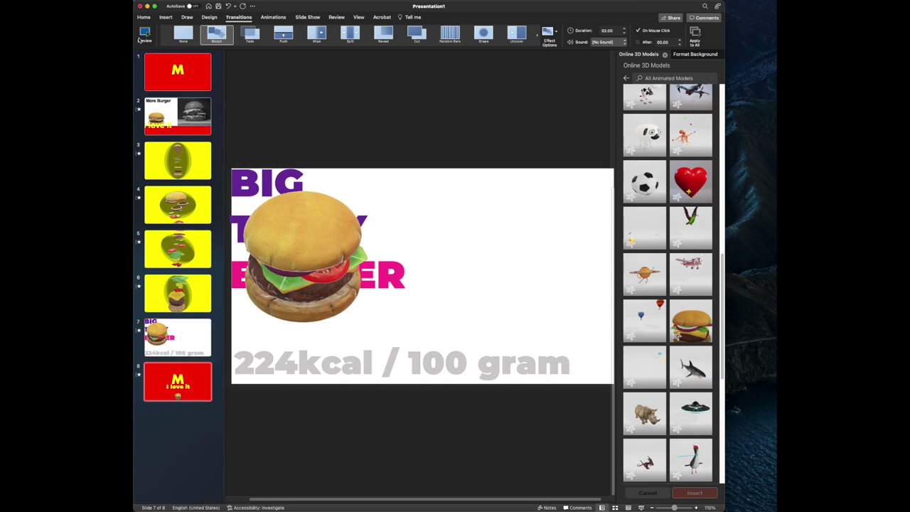
{"action": "left_click", "coordinate": [145, 36]}
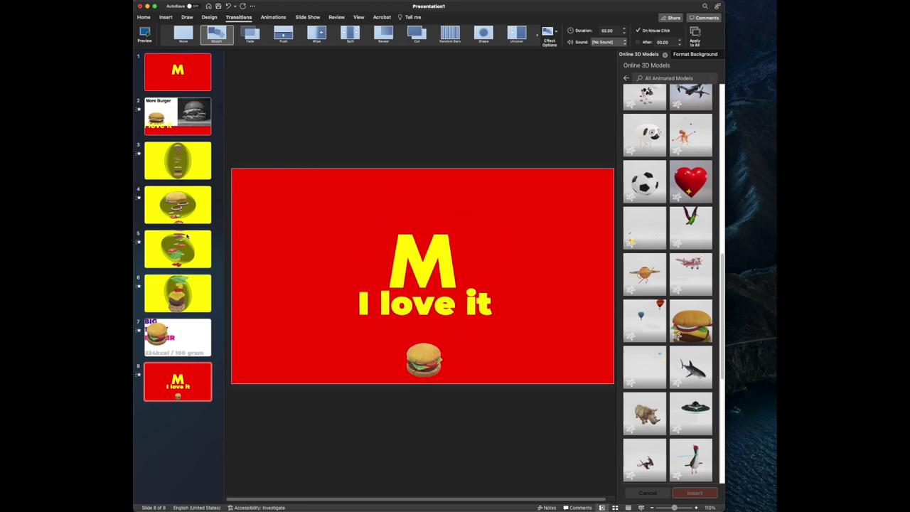
Add a Wipe entrance animation to the M text on slide 1
{"action": "left_click", "coordinate": [175, 121]}
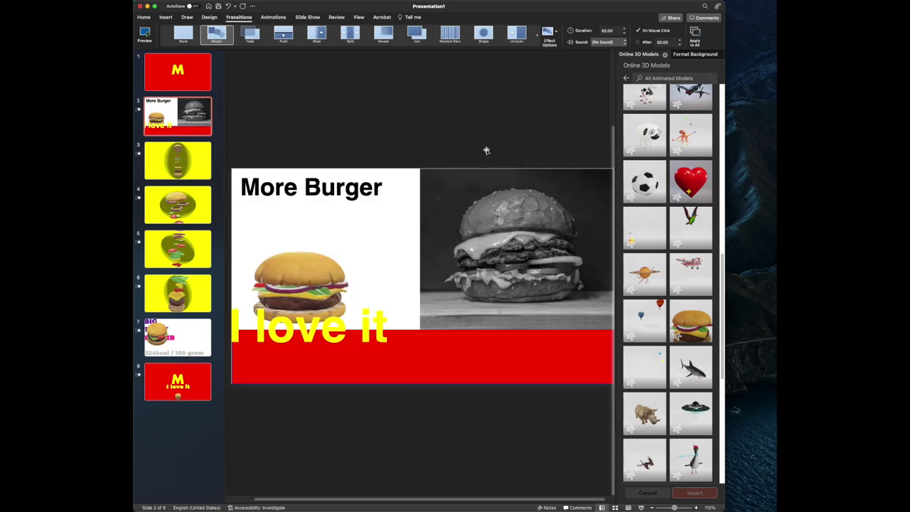
{"action": "left_click", "coordinate": [174, 76]}
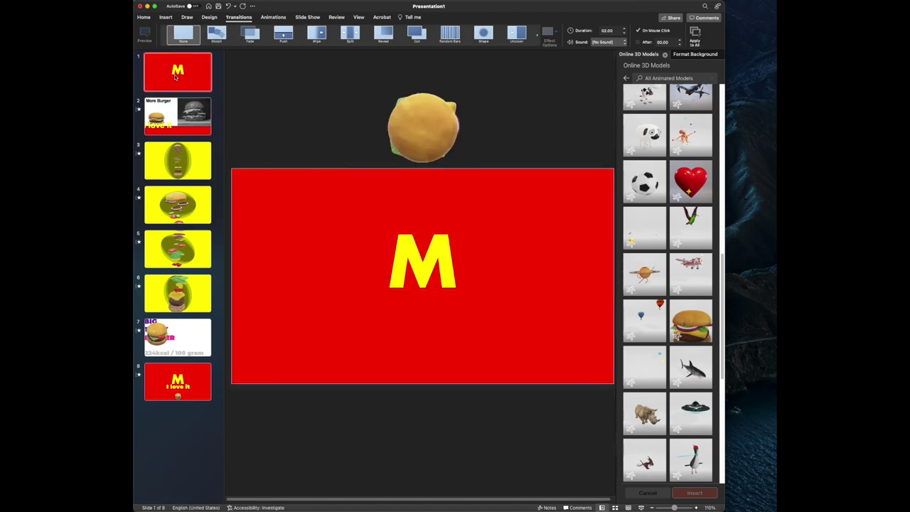
{"action": "left_click", "coordinate": [438, 242]}
{"action": "double_click", "coordinate": [438, 239]}
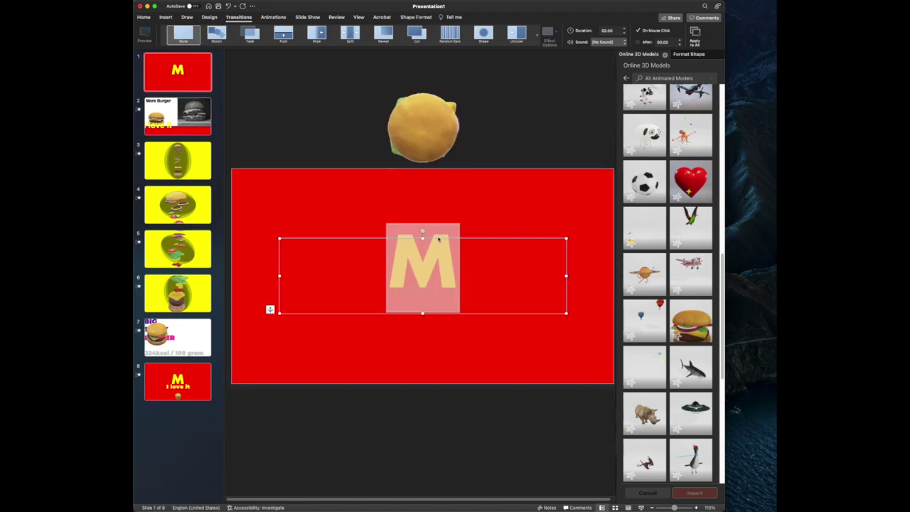
{"action": "left_click", "coordinate": [430, 433]}
{"action": "left_click", "coordinate": [410, 247]}
{"action": "double_click", "coordinate": [420, 244]}
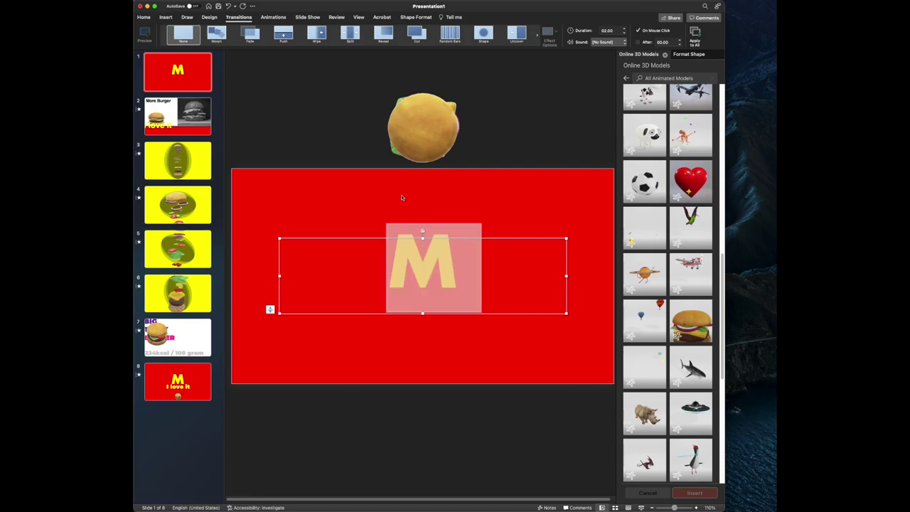
{"action": "left_click", "coordinate": [271, 17]}
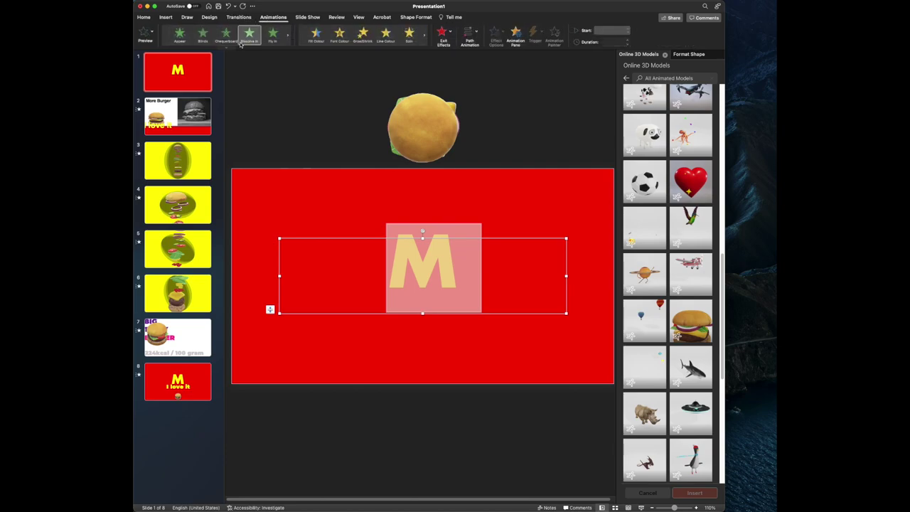
{"action": "left_click", "coordinate": [235, 49]}
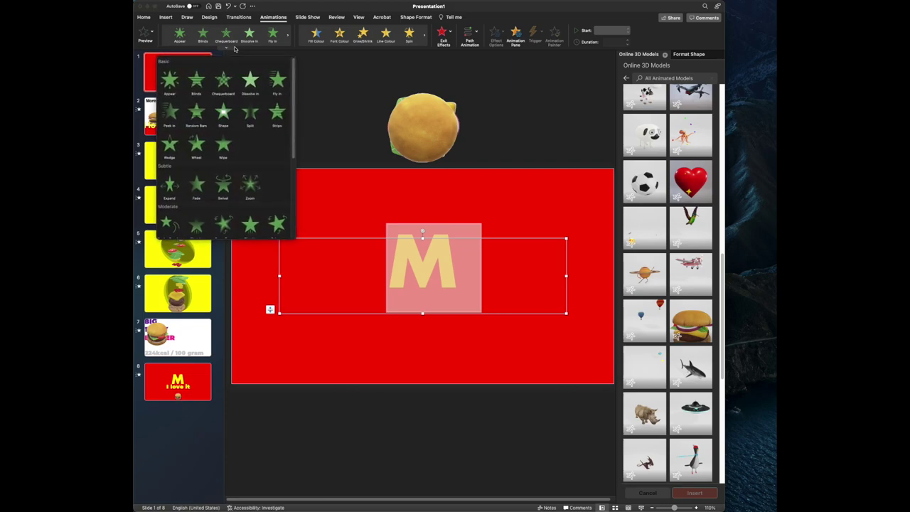
{"action": "left_click", "coordinate": [223, 146]}
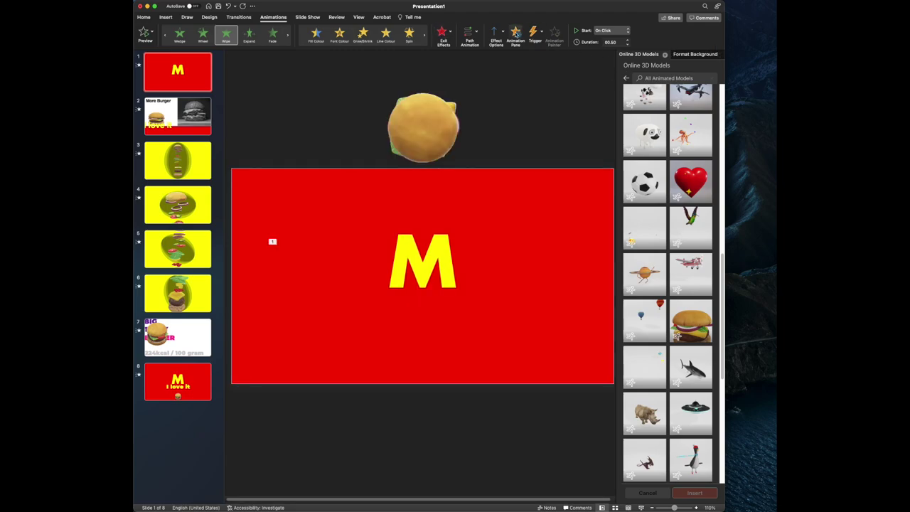
Set the M text's Wipe animation direction to From Left in its effect options
{"action": "left_click", "coordinate": [515, 33]}
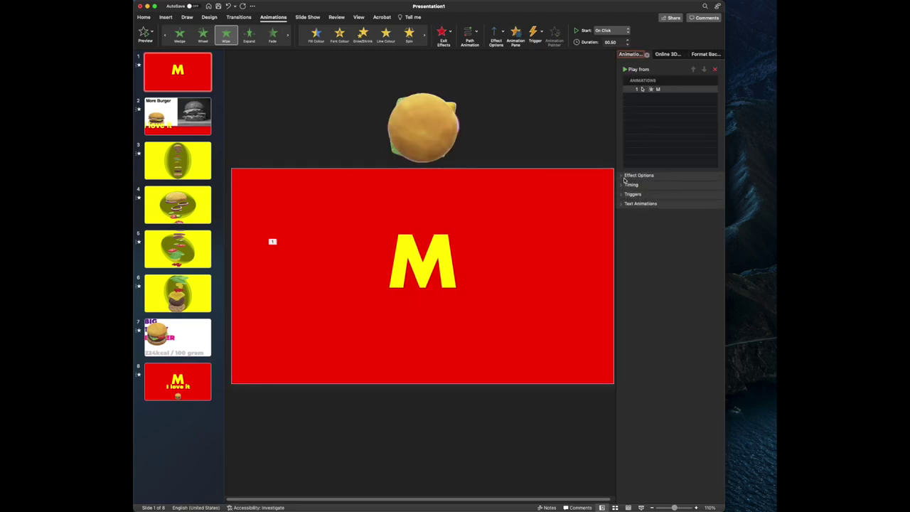
{"action": "left_click", "coordinate": [625, 175]}
{"action": "left_click", "coordinate": [689, 190]}
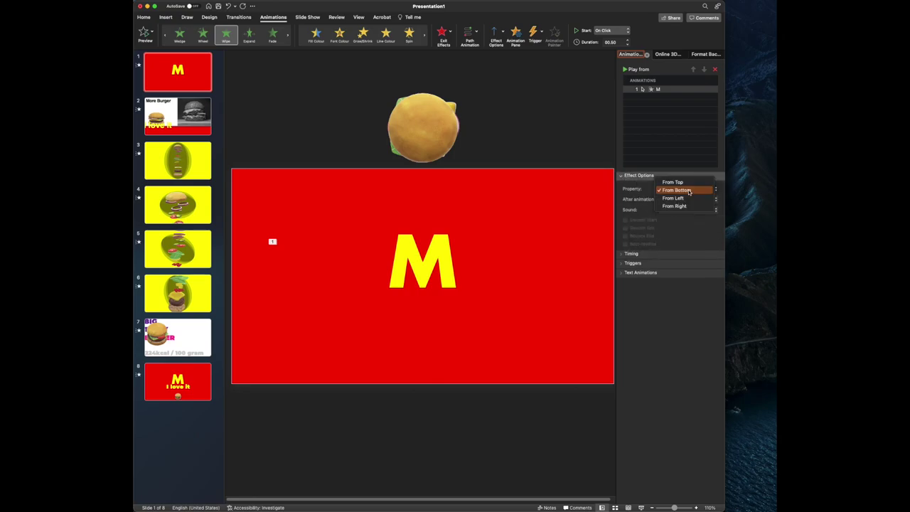
{"action": "left_click", "coordinate": [681, 198]}
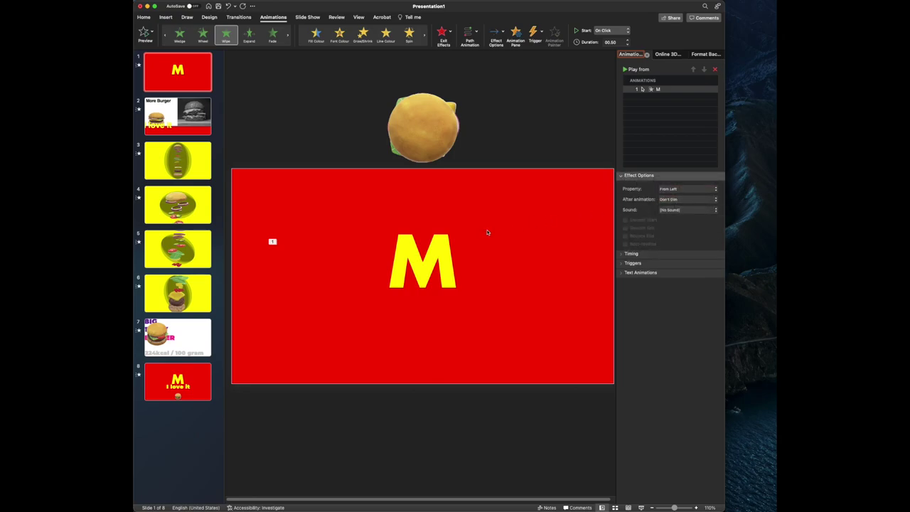
Set the M text's Wipe animation to start With Previous with a 2-second (Medium) duration, and preview it
{"action": "left_click", "coordinate": [626, 31]}
{"action": "left_click", "coordinate": [611, 40]}
{"action": "left_click", "coordinate": [146, 36]}
{"action": "left_click", "coordinate": [623, 255]}
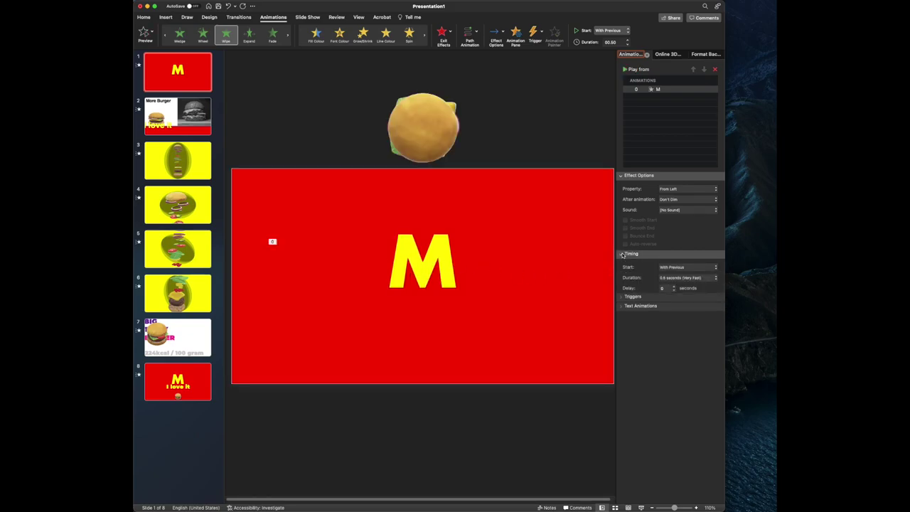
{"action": "left_click", "coordinate": [679, 278]}
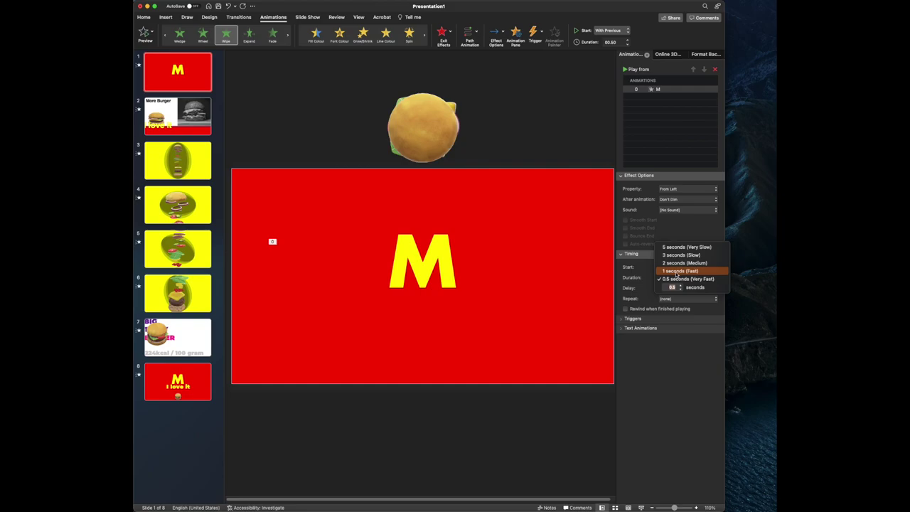
{"action": "left_click", "coordinate": [684, 263]}
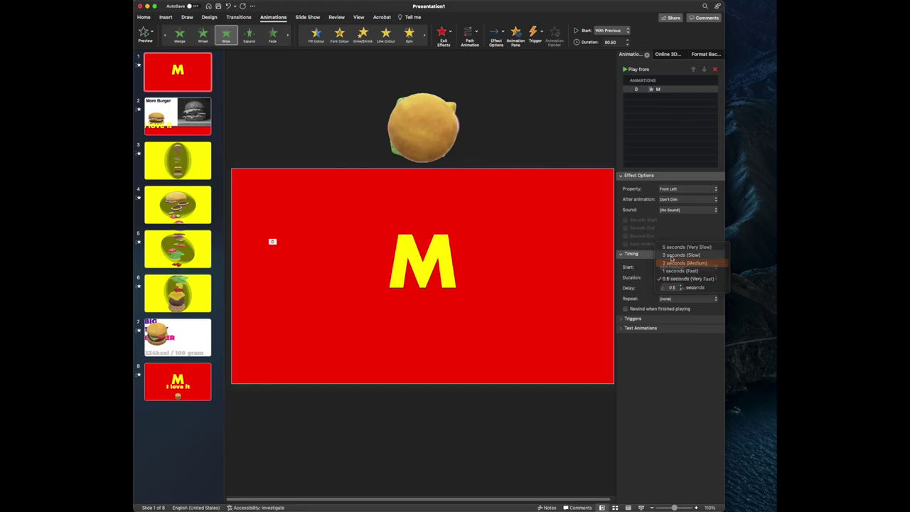
{"action": "left_click", "coordinate": [147, 38]}
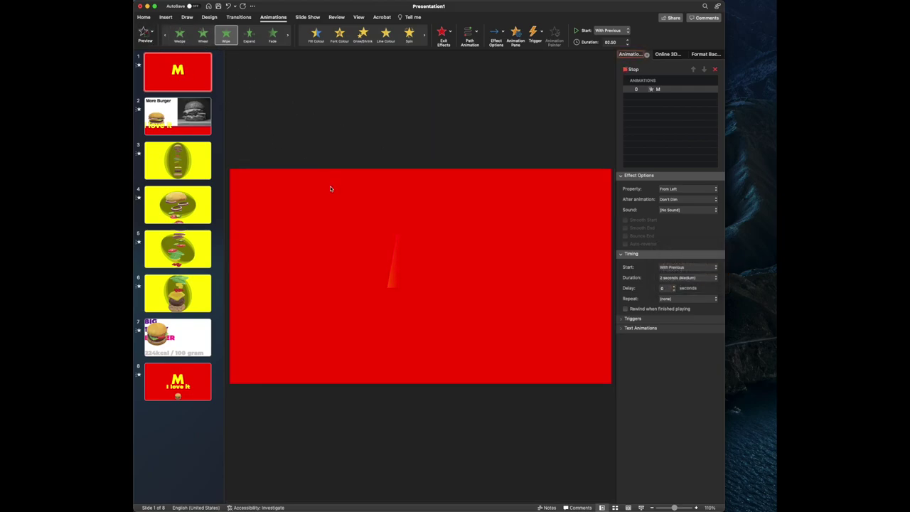
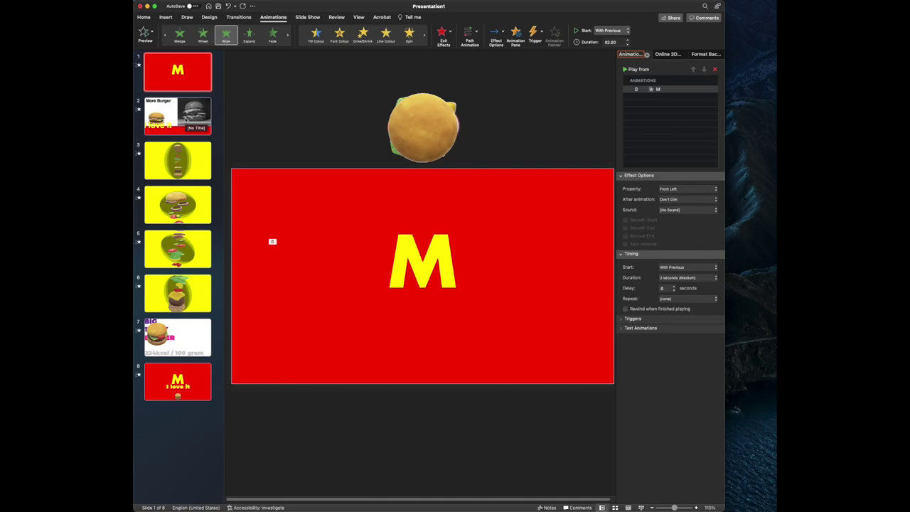
Copy the More Burger title, the black-and-white burger photo and the red bar from slide 2 onto slide 1
{"action": "left_click", "coordinate": [171, 114]}
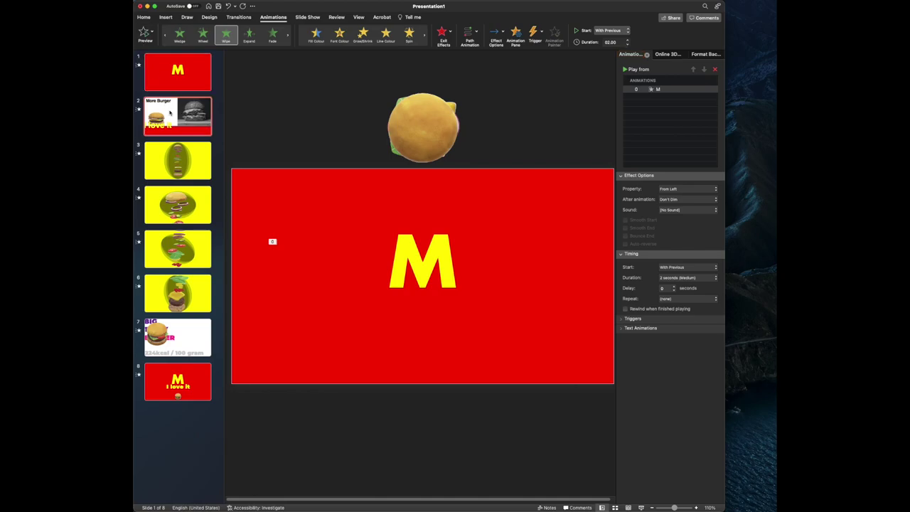
{"action": "left_click", "coordinate": [512, 283]}
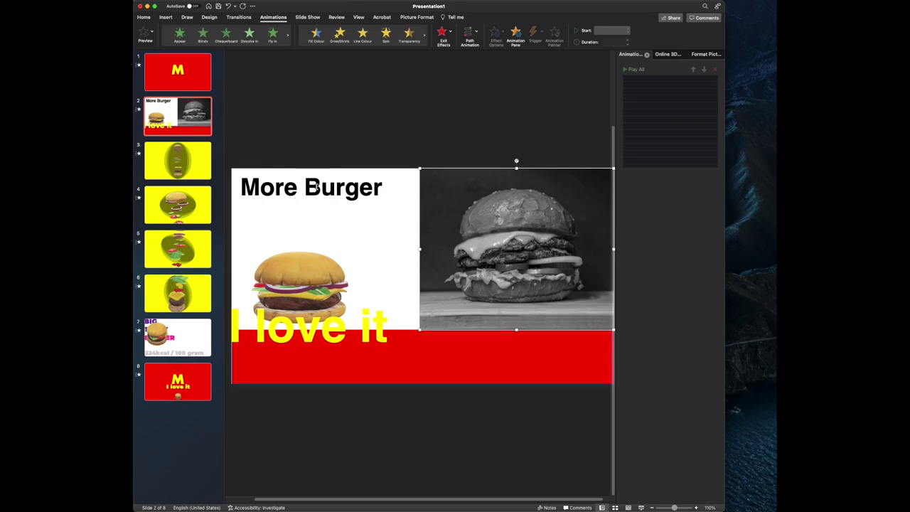
{"action": "left_click", "coordinate": [315, 186], "text": "shift"}
{"action": "left_click", "coordinate": [366, 359], "text": "shift"}
{"action": "left_click", "coordinate": [383, 320], "text": "shift"}
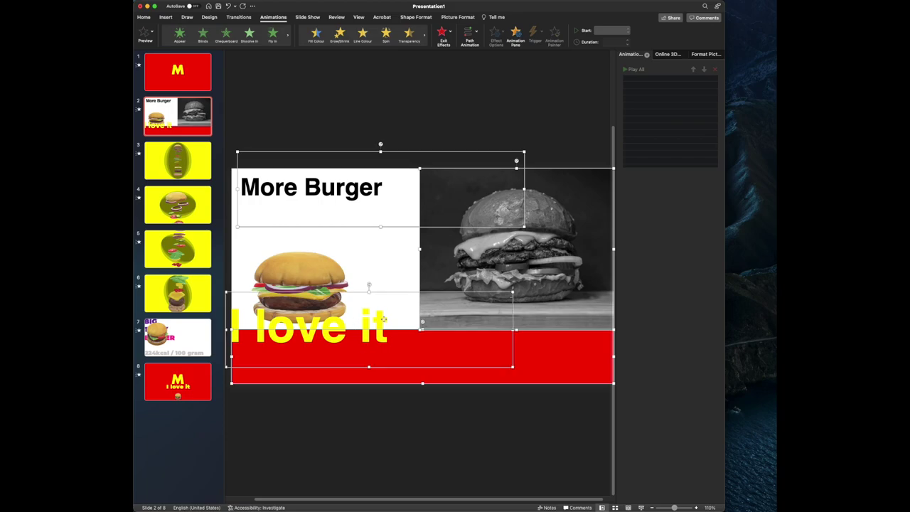
{"action": "left_click", "coordinate": [388, 292], "text": "shift"}
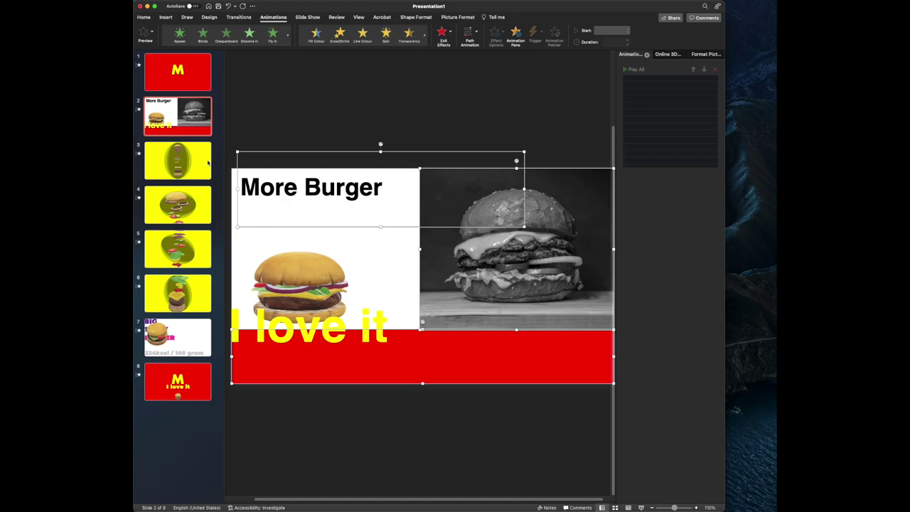
{"action": "left_click", "coordinate": [189, 71]}
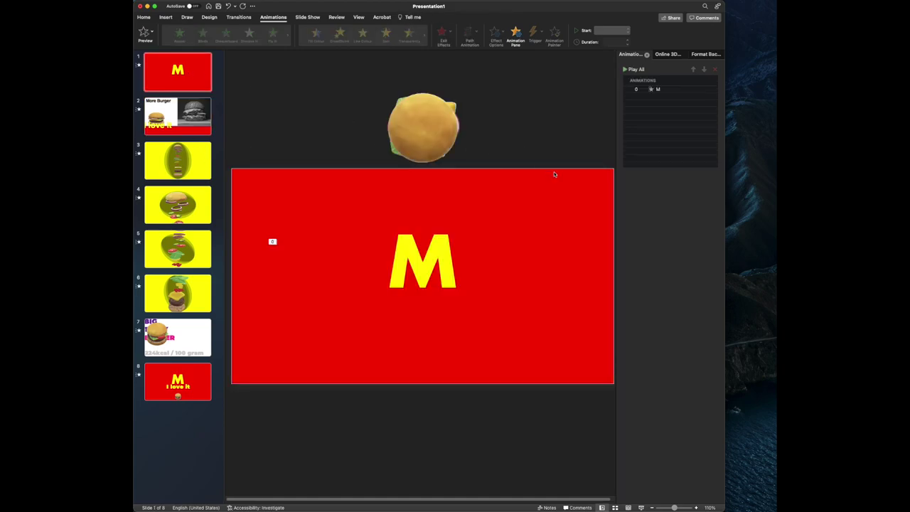
{"action": "key", "text": "super+v"}
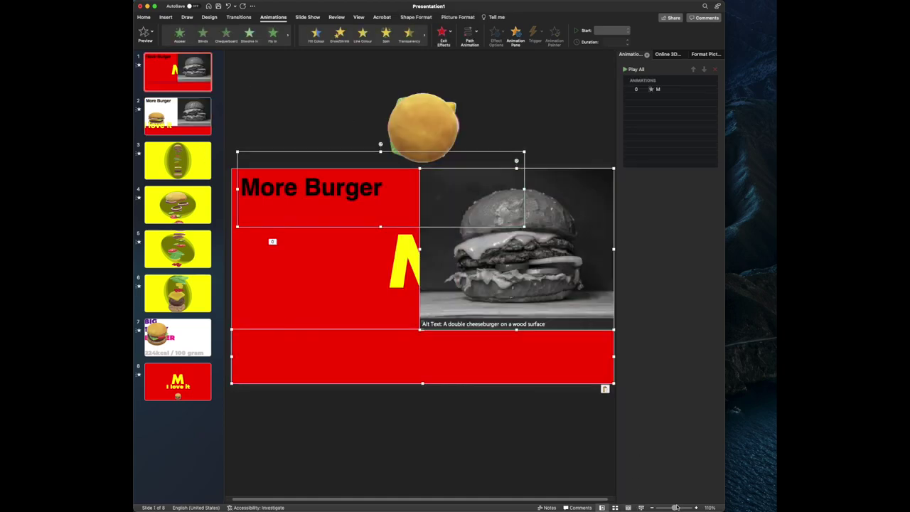
Move the pasted items off slide 1: the photo to its right, the red bar below it and the title to its left
{"action": "left_click", "coordinate": [675, 507]}
{"action": "left_click_drag", "start_coordinate": [676, 507], "coordinate": [666, 507]}
{"action": "left_click", "coordinate": [571, 416]}
{"action": "left_click", "coordinate": [469, 295]}
{"action": "left_click_drag", "start_coordinate": [430, 282], "coordinate": [524, 281]}
{"action": "left_click", "coordinate": [462, 306]}
{"action": "left_click_drag", "start_coordinate": [461, 307], "coordinate": [456, 341]}
{"action": "left_click", "coordinate": [382, 242]}
{"action": "left_click_drag", "start_coordinate": [394, 223], "coordinate": [302, 222]}
Fill the bar below slide 1 with the standard yellow colour
{"action": "left_click", "coordinate": [386, 340]}
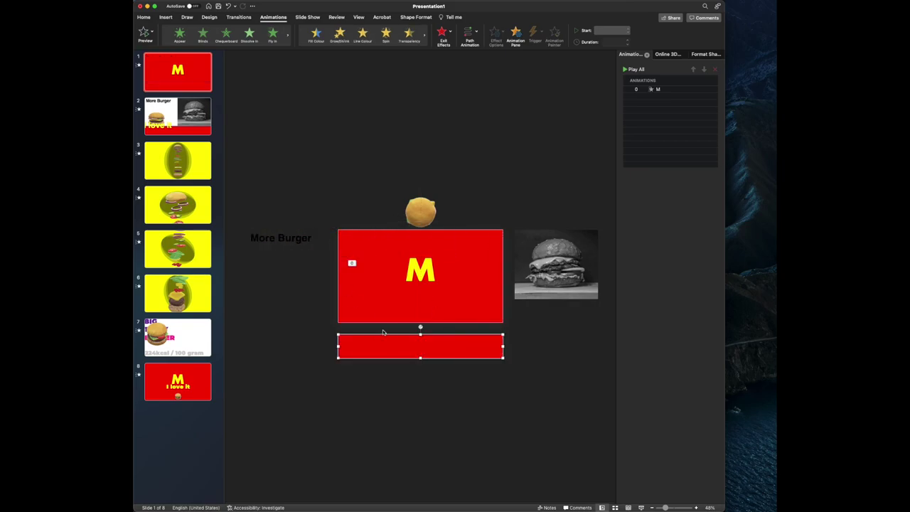
{"action": "left_click", "coordinate": [144, 16]}
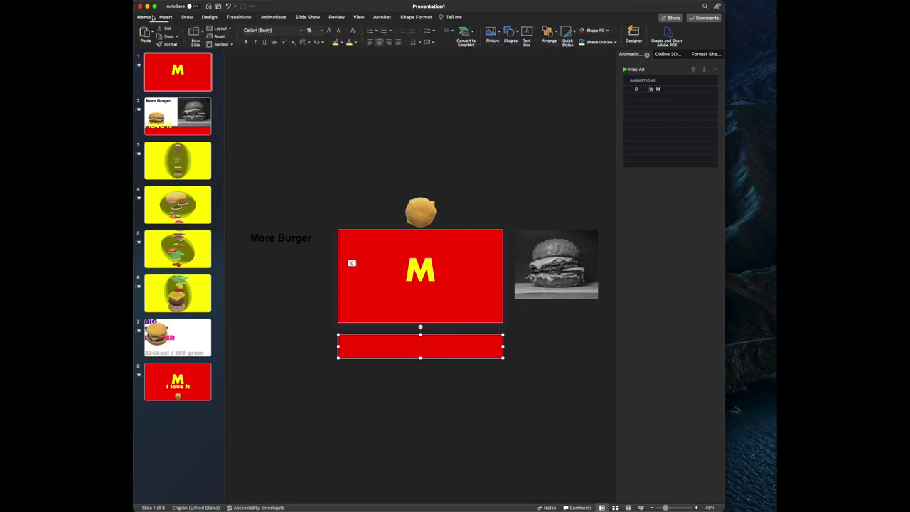
{"action": "left_click", "coordinate": [406, 18]}
{"action": "left_click", "coordinate": [348, 32]}
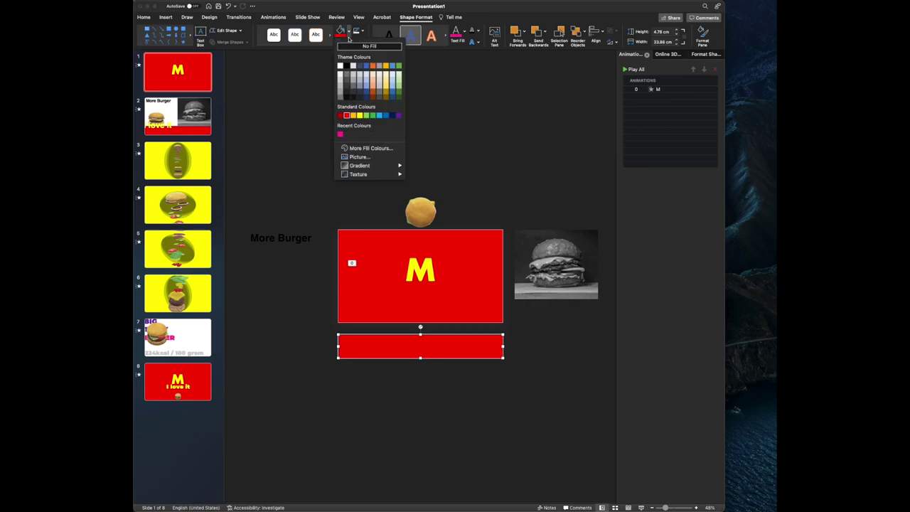
{"action": "left_click", "coordinate": [359, 115]}
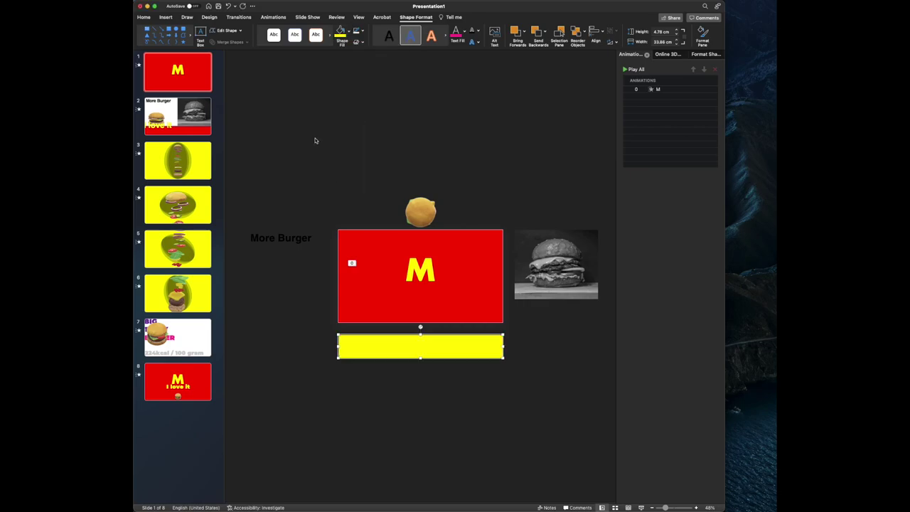
Add a Wipe entrance animation to the "I love it" text on slide 2
{"action": "left_click", "coordinate": [204, 79]}
{"action": "key", "text": "Down"}
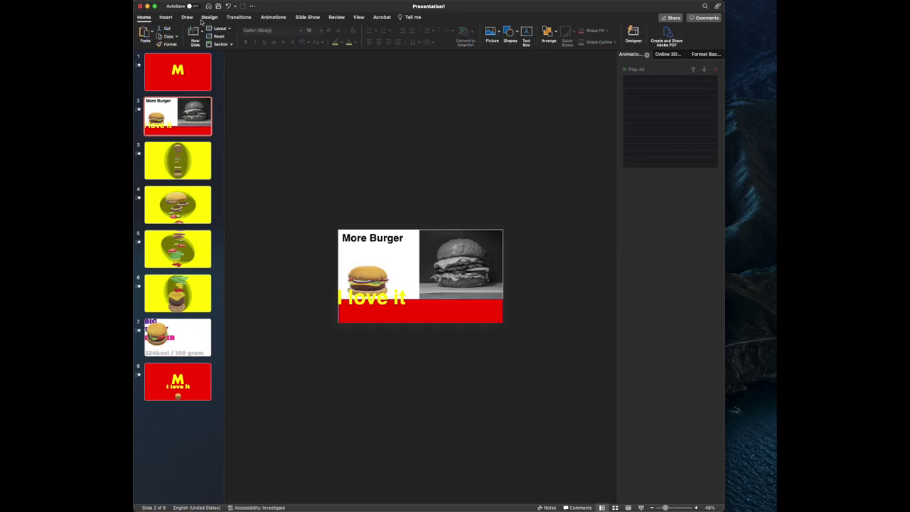
{"action": "left_click", "coordinate": [239, 17]}
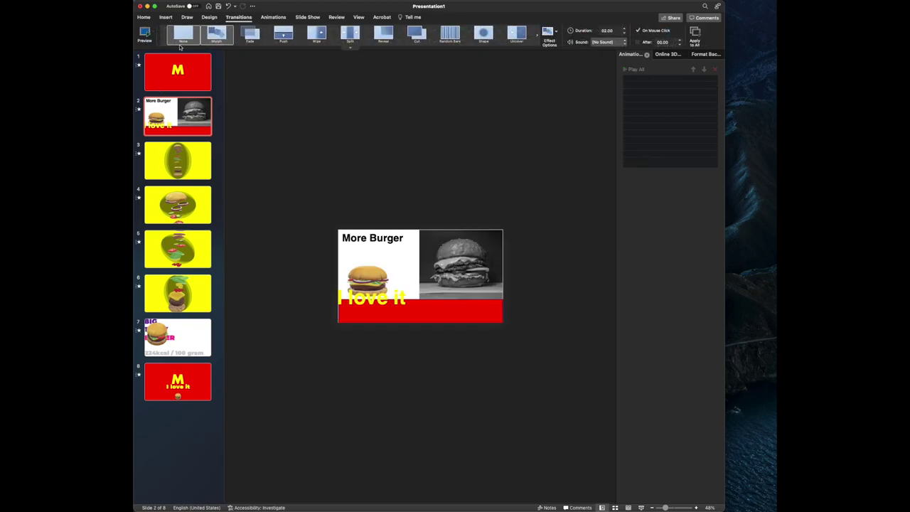
{"action": "mouse_move", "coordinate": [683, 508]}
{"action": "left_mouse_down"}
{"action": "mouse_move", "coordinate": [700, 508]}
{"action": "mouse_move", "coordinate": [674, 508]}
{"action": "left_mouse_up"}
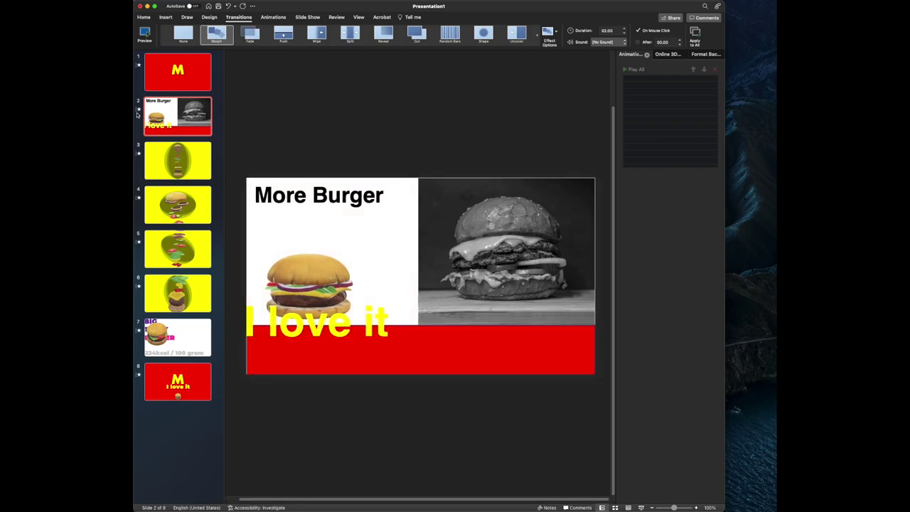
{"action": "left_click", "coordinate": [320, 324]}
{"action": "left_click", "coordinate": [273, 16]}
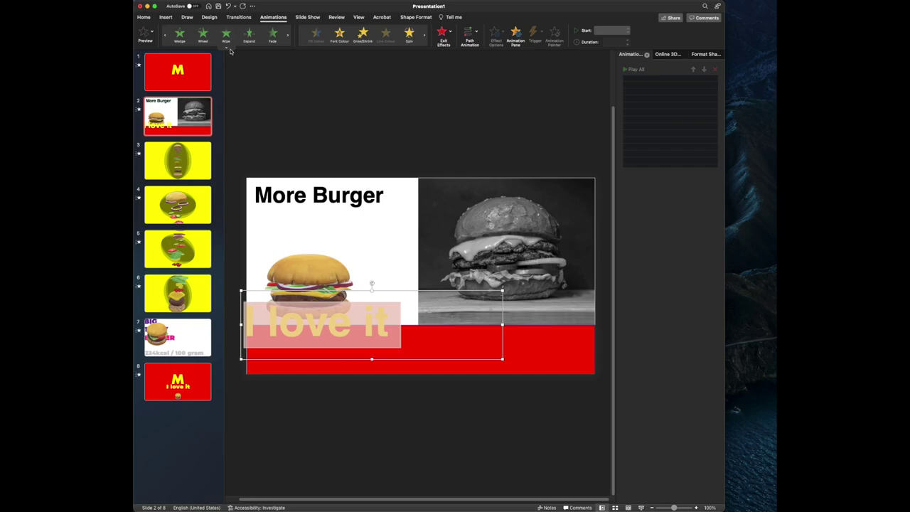
{"action": "left_click", "coordinate": [226, 35]}
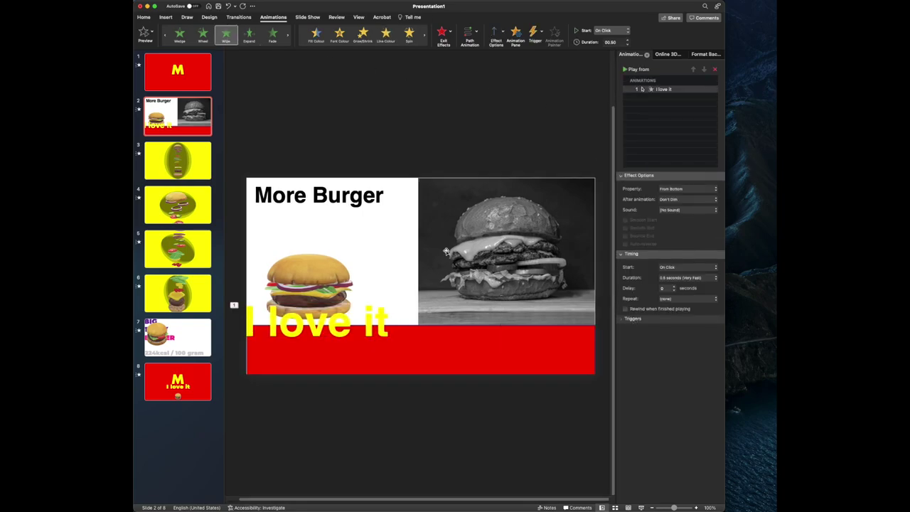
Set the "I love it" Wipe animation's direction to From Left and its start to With Previous
{"action": "left_click", "coordinate": [684, 189]}
{"action": "left_click", "coordinate": [673, 198]}
{"action": "left_click", "coordinate": [610, 30]}
{"action": "left_click", "coordinate": [608, 38]}
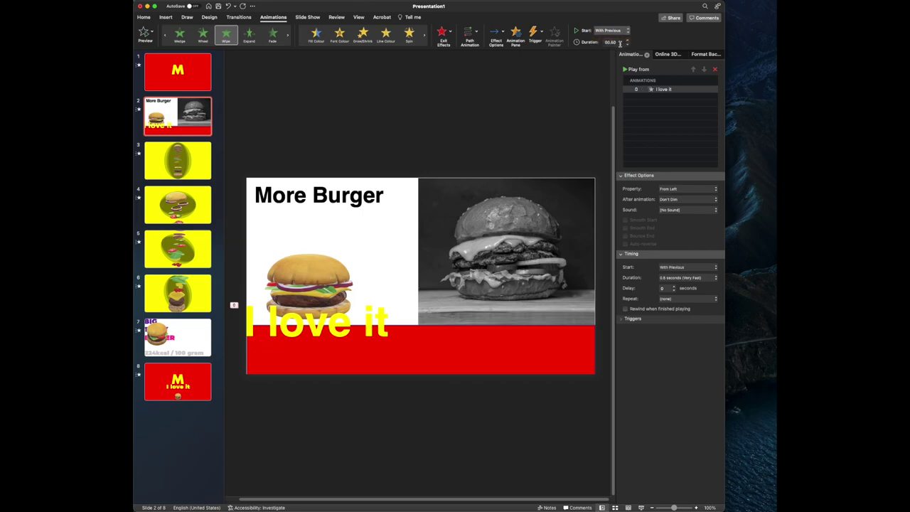
Adjust the duration of the "I love it" Wipe animation and preview it
{"action": "left_click", "coordinate": [686, 277]}
{"action": "key", "text": "Return"}
{"action": "left_click", "coordinate": [145, 33]}
Draw a small circle about 0.69 cm across on slide 3, in the yellow area to the right of the ellipses
{"action": "left_click", "coordinate": [164, 158]}
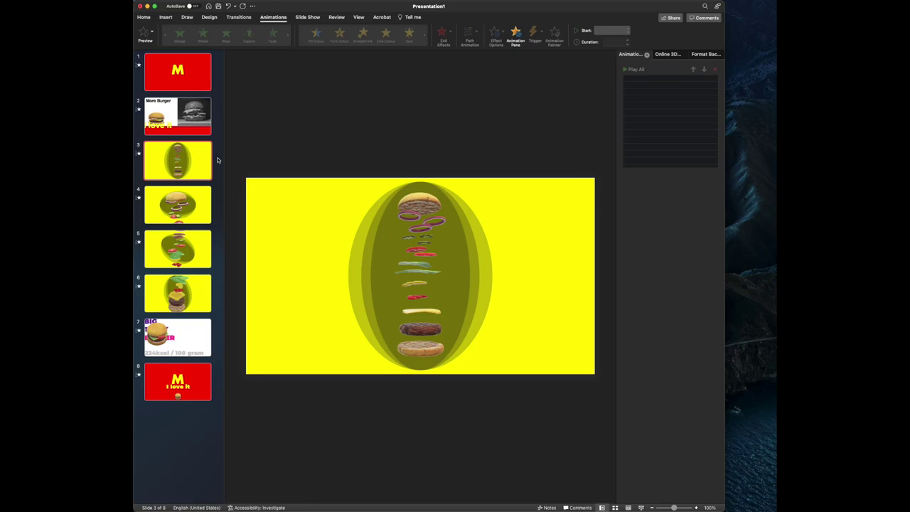
{"action": "left_click", "coordinate": [166, 17]}
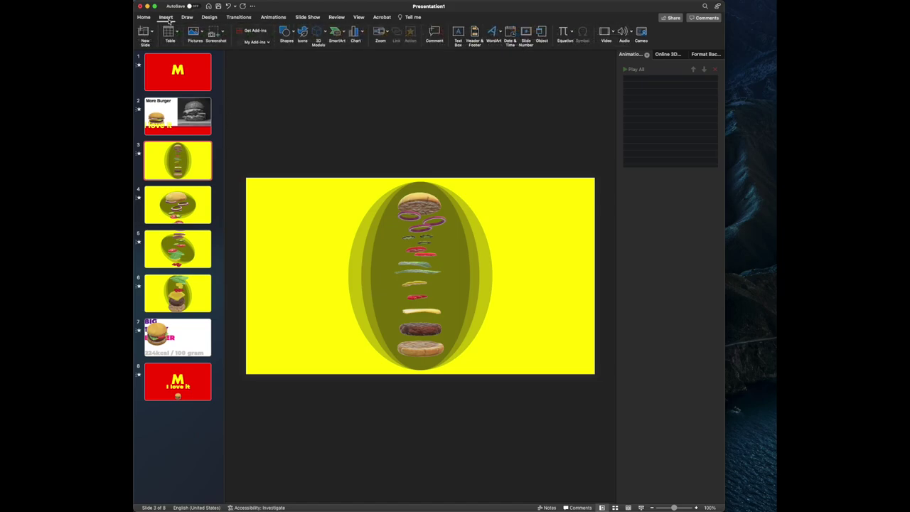
{"action": "left_click", "coordinate": [291, 31]}
{"action": "left_click", "coordinate": [339, 56]}
{"action": "left_click_drag", "start_coordinate": [674, 508], "coordinate": [679, 508]}
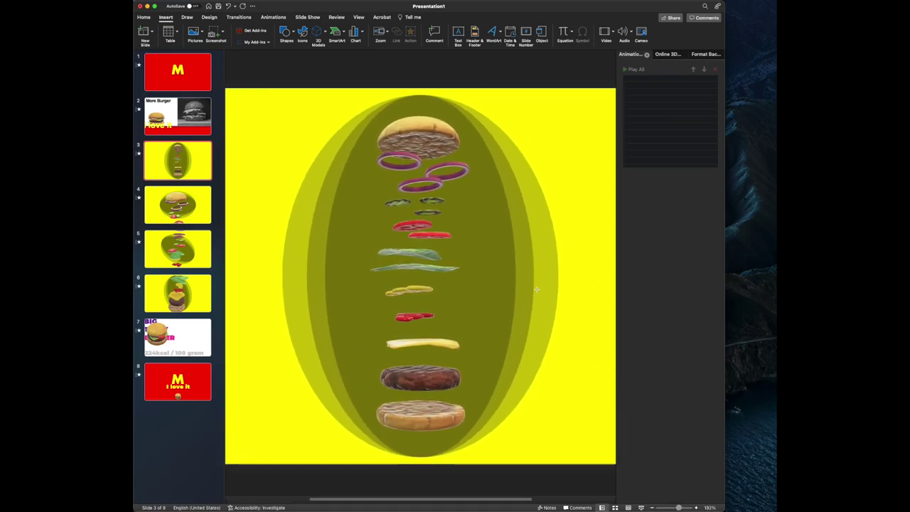
{"action": "left_click_drag", "start_coordinate": [494, 497], "coordinate": [569, 489]}
Place two copies of the small circle in a row to its right, scaled to about 1.05 cm and 1.6 cm
{"action": "left_click_drag", "start_coordinate": [491, 263], "coordinate": [524, 260]}
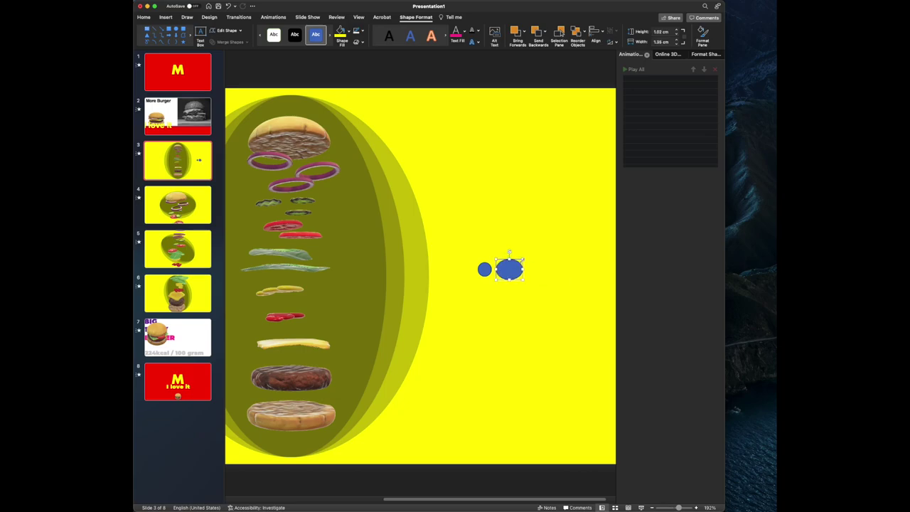
{"action": "type", "text": "Ω"}
{"action": "key", "text": "super+z"}
{"action": "key", "text": "super+z"}
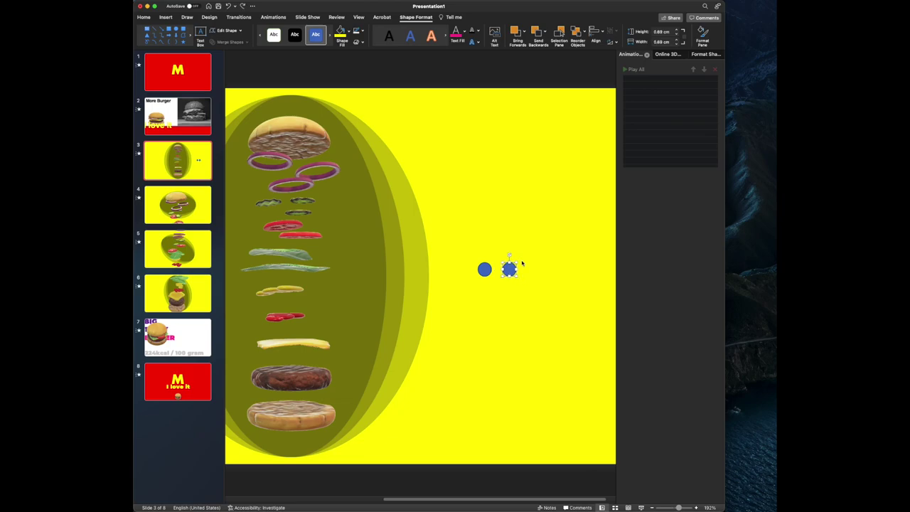
{"action": "left_click_drag", "start_coordinate": [519, 263], "coordinate": [520, 264]}
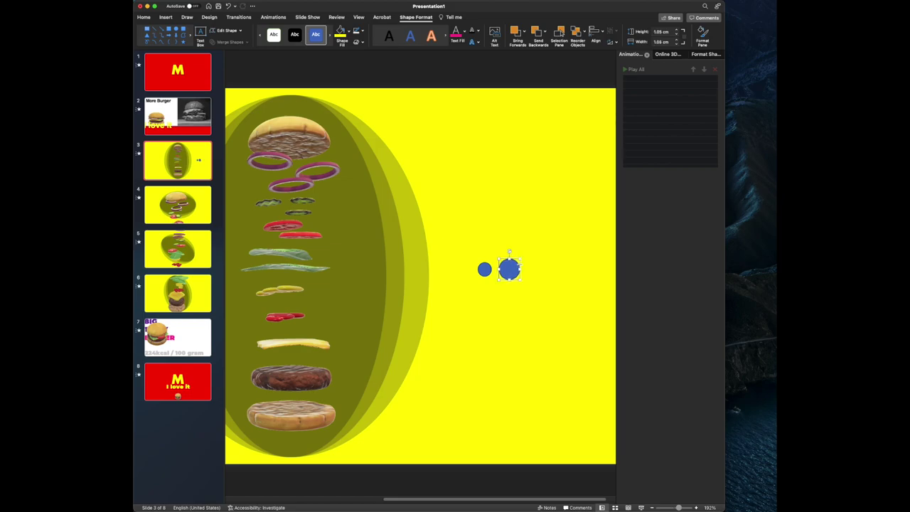
{"action": "left_click_drag", "start_coordinate": [507, 266], "coordinate": [552, 255]}
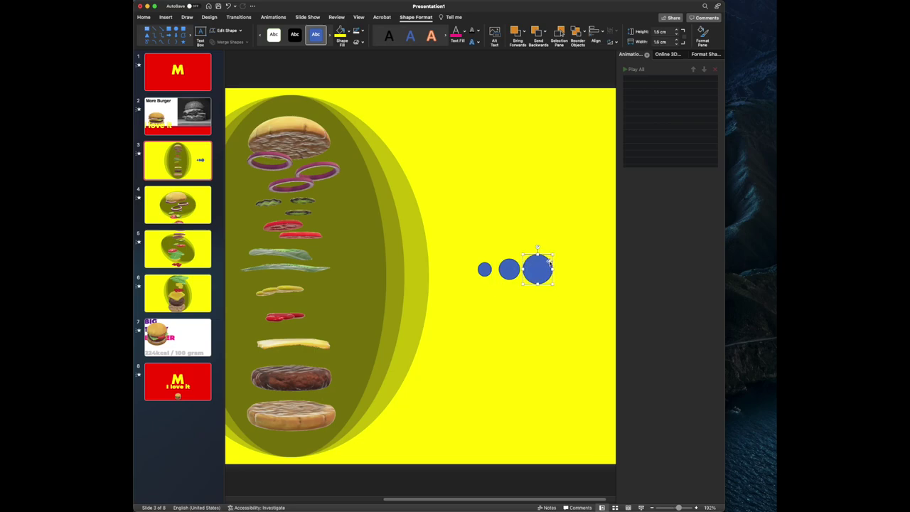
Fill the smallest circle with standard red and remove its outline
{"action": "left_click", "coordinate": [508, 272]}
{"action": "left_click", "coordinate": [484, 270]}
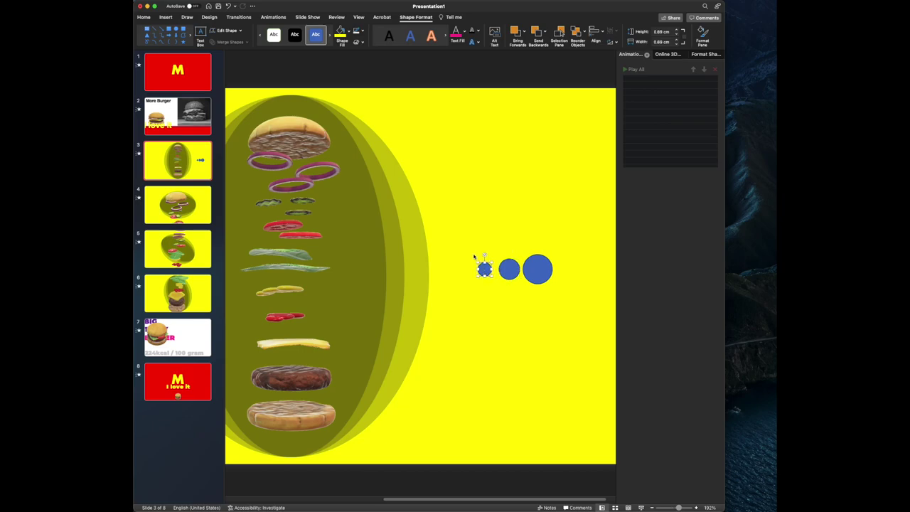
{"action": "left_click", "coordinate": [350, 31]}
{"action": "left_click", "coordinate": [348, 118]}
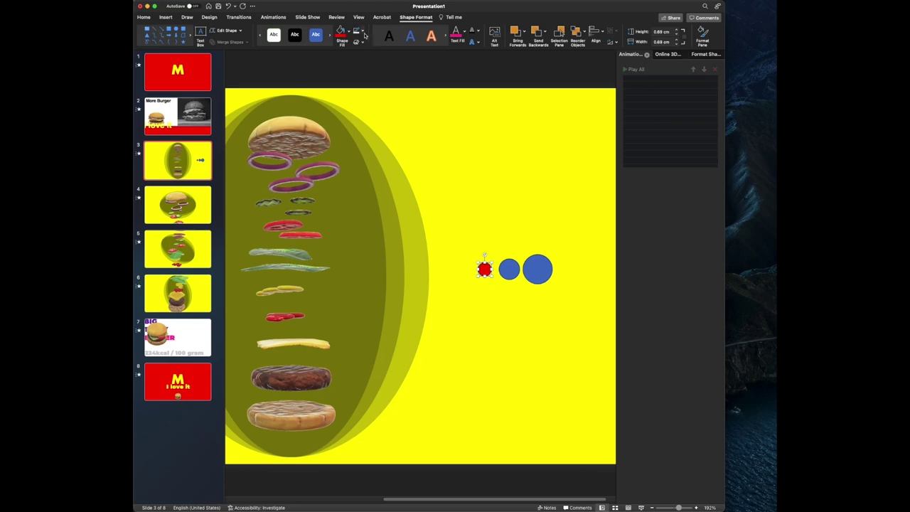
{"action": "left_click", "coordinate": [365, 35]}
{"action": "left_click", "coordinate": [369, 42]}
Remove the middle circle's fill and give it a white outline
{"action": "left_click", "coordinate": [510, 268]}
{"action": "left_click", "coordinate": [349, 32]}
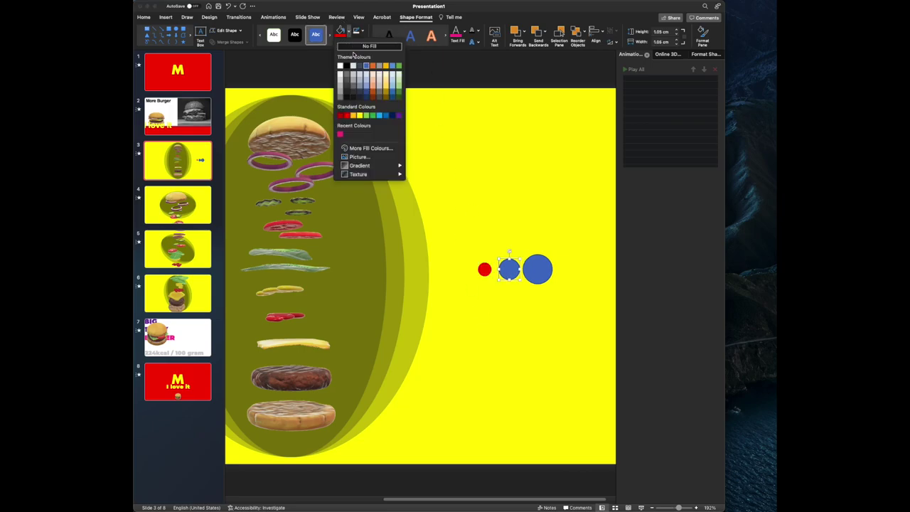
{"action": "left_click", "coordinate": [359, 46]}
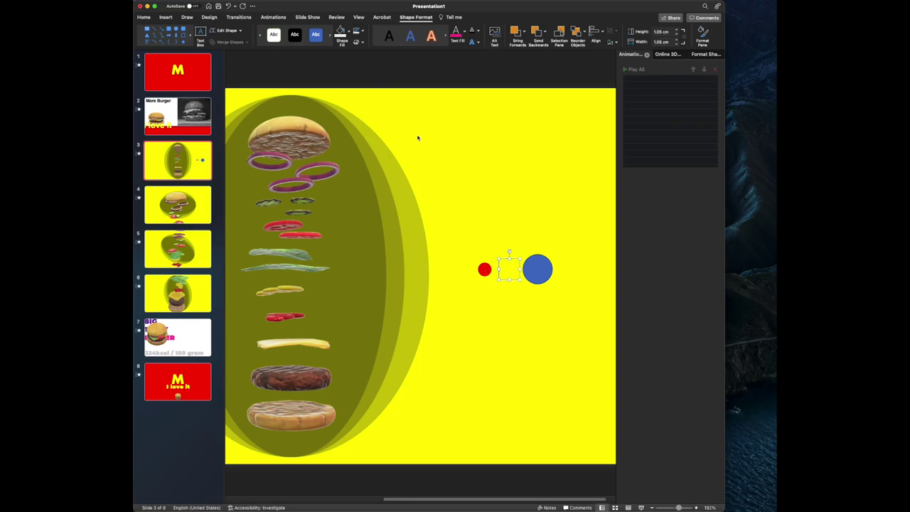
{"action": "left_click", "coordinate": [362, 32]}
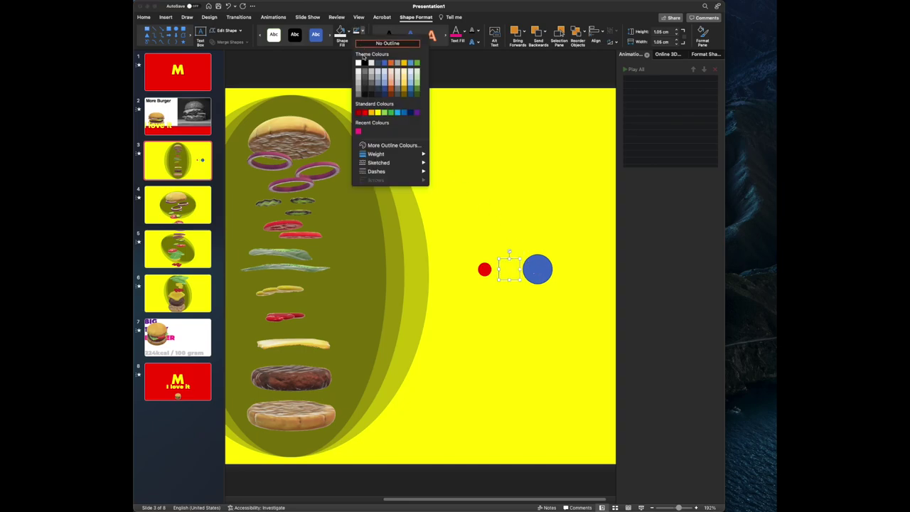
{"action": "left_click", "coordinate": [360, 66]}
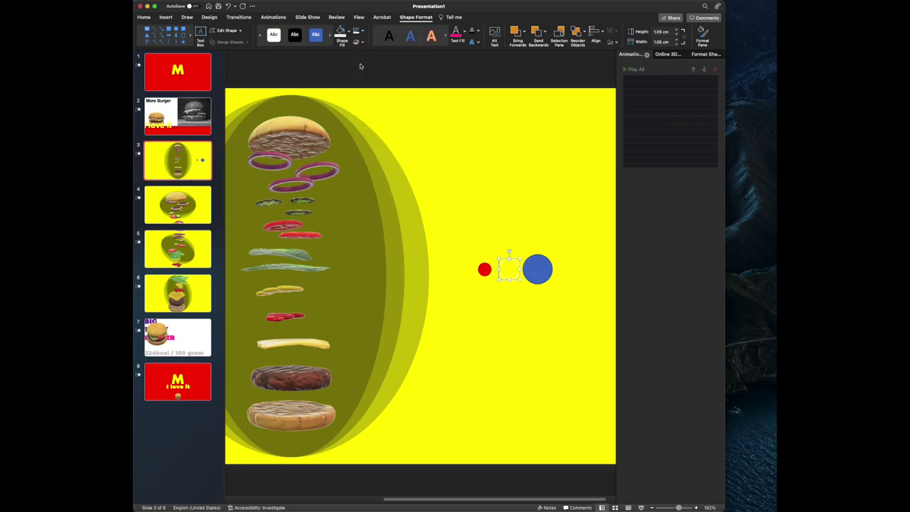
Remove the largest circle's fill and give it a white outline
{"action": "left_click", "coordinate": [532, 272]}
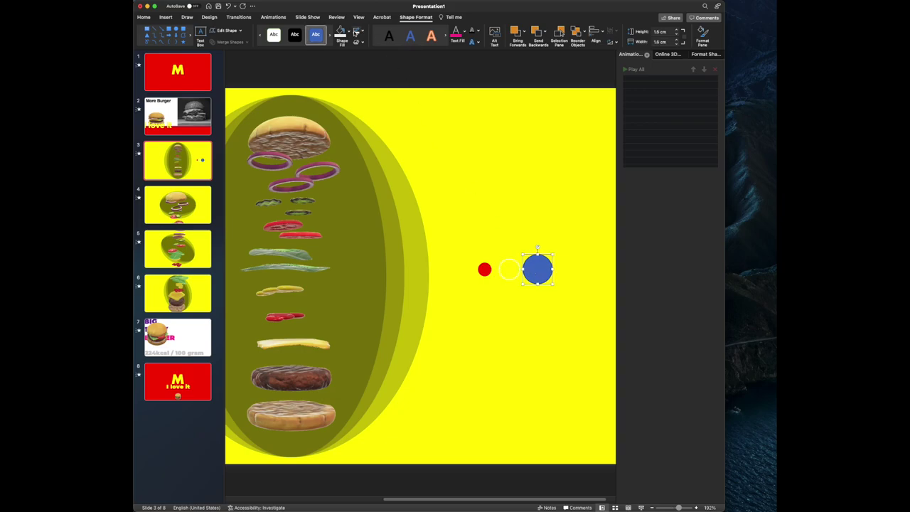
{"action": "left_click", "coordinate": [347, 33]}
{"action": "left_click", "coordinate": [356, 64]}
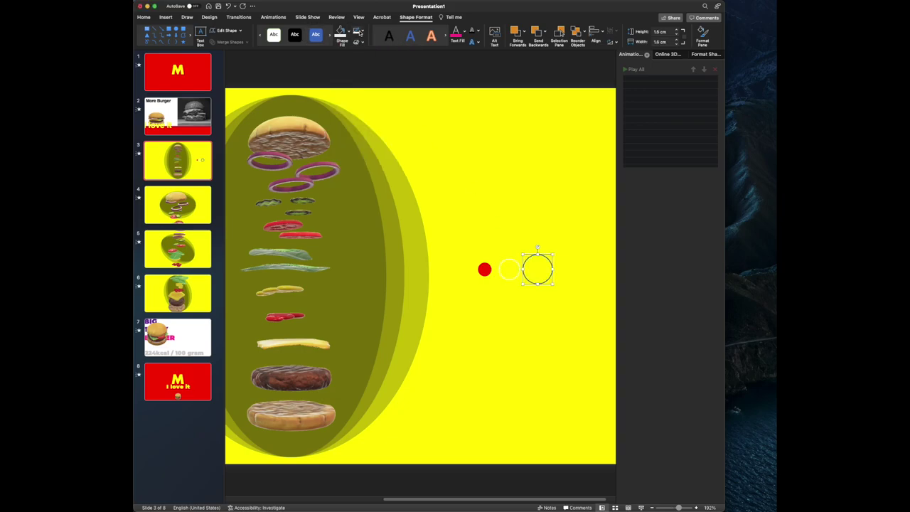
{"action": "left_click", "coordinate": [362, 33]}
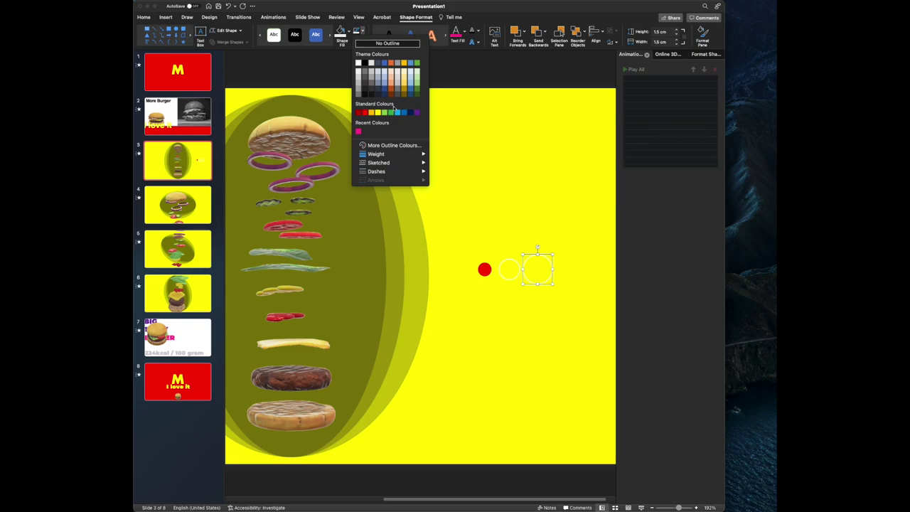
Make the largest circle's outline dashed and set its weight to 1½ pt
{"action": "mouse_move", "coordinate": [400, 172]}
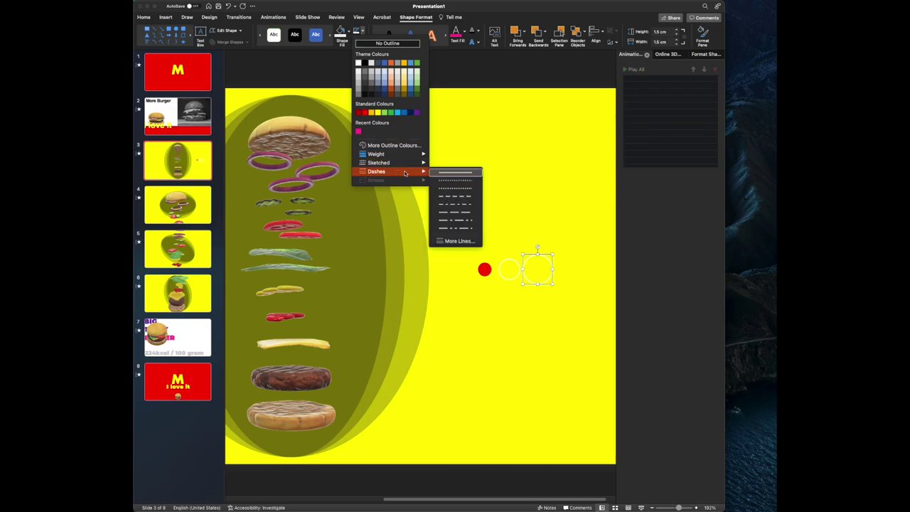
{"action": "left_click", "coordinate": [464, 202]}
{"action": "left_click", "coordinate": [363, 31]}
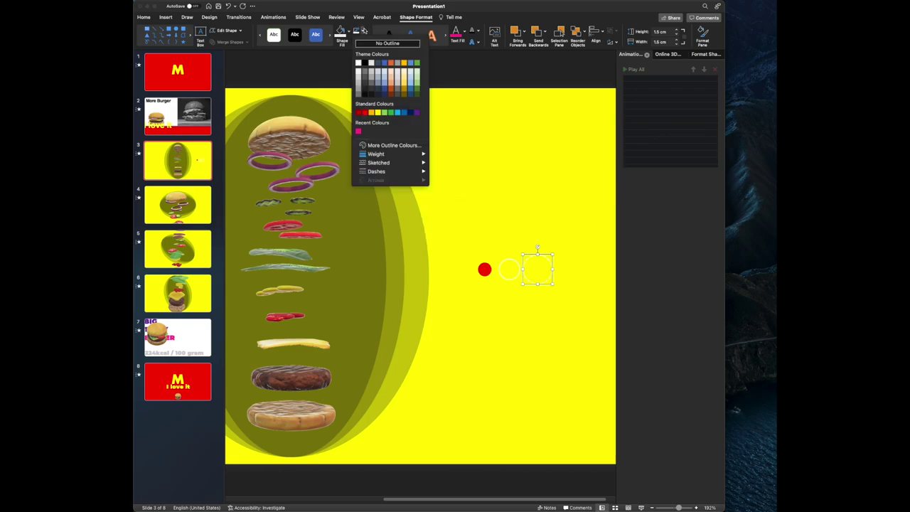
{"action": "mouse_move", "coordinate": [418, 157]}
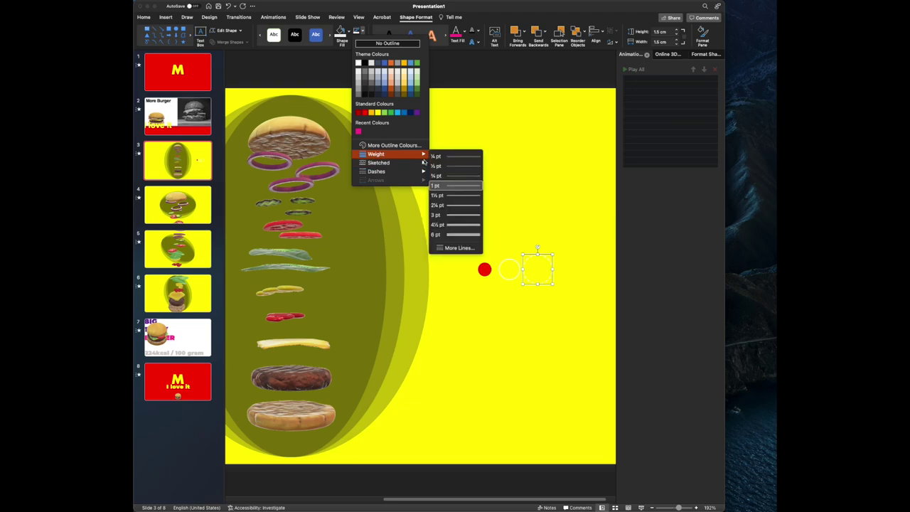
{"action": "left_click", "coordinate": [459, 195]}
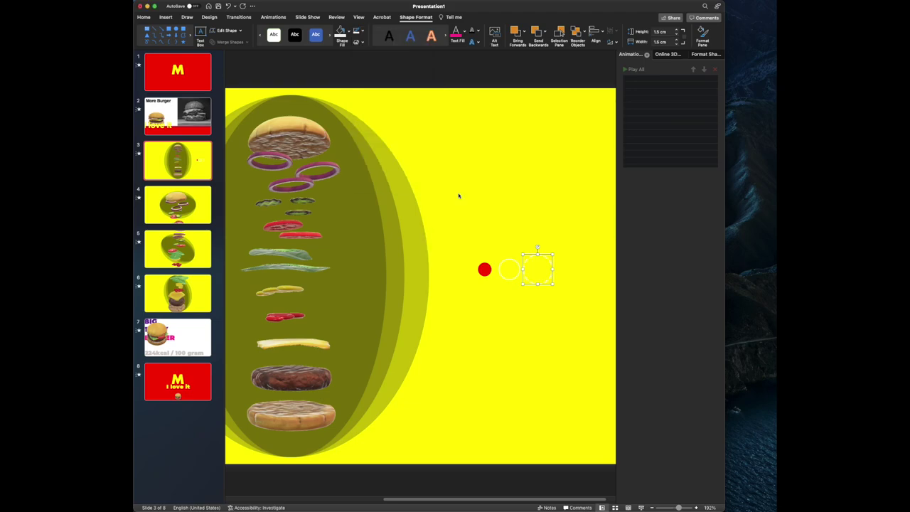
Align the red, white-outlined and dashed circles to centre and middle so they are concentric
{"action": "left_click", "coordinate": [514, 262]}
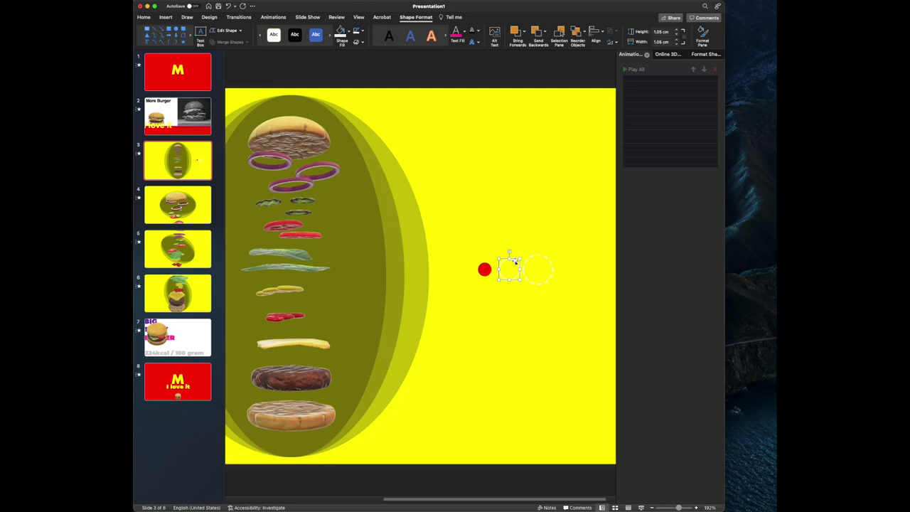
{"action": "left_click", "coordinate": [485, 269], "text": "shift"}
{"action": "left_click", "coordinate": [540, 259], "text": "shift"}
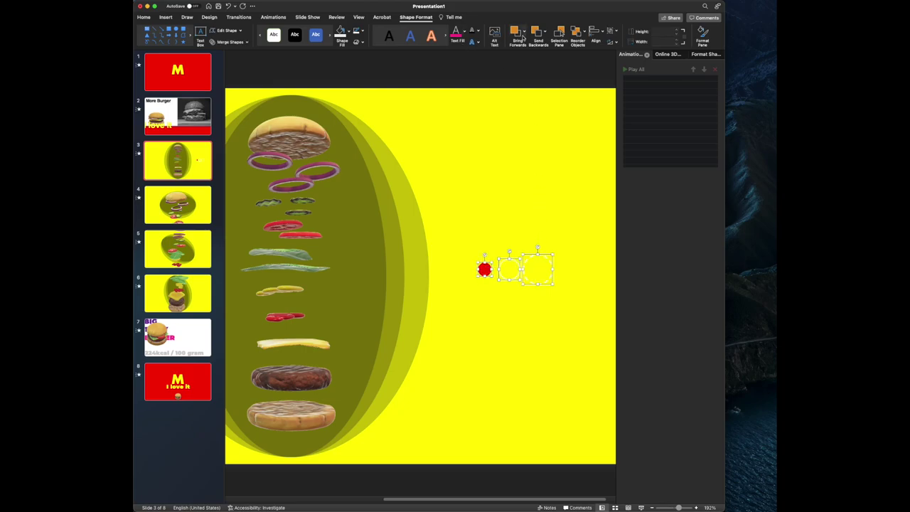
{"action": "left_click", "coordinate": [595, 36]}
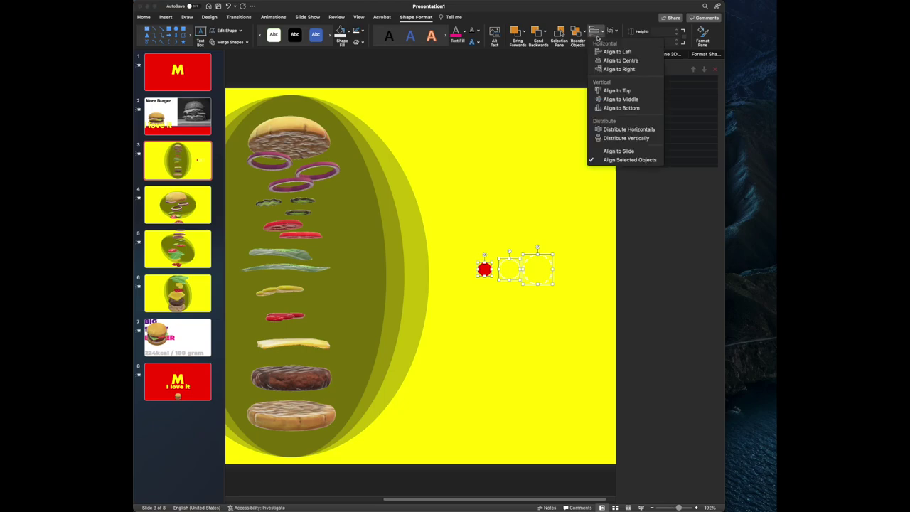
{"action": "left_click", "coordinate": [622, 61]}
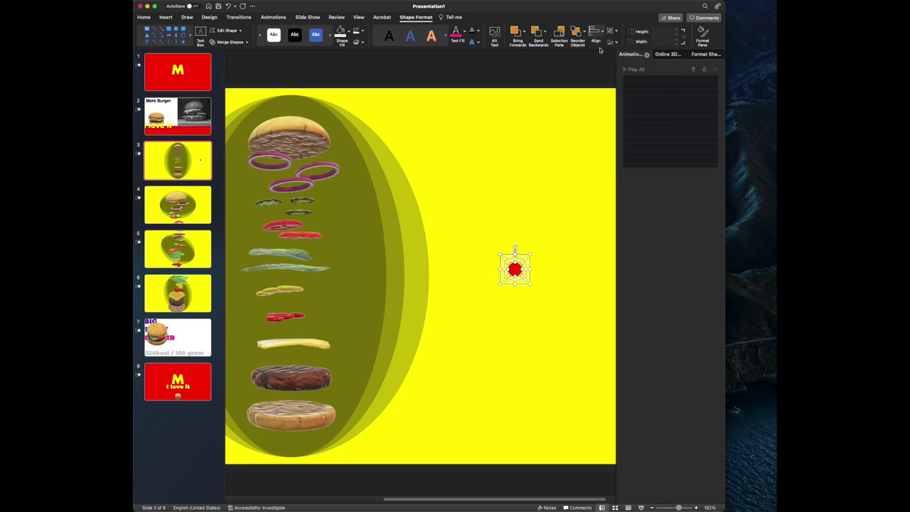
{"action": "left_click", "coordinate": [593, 33]}
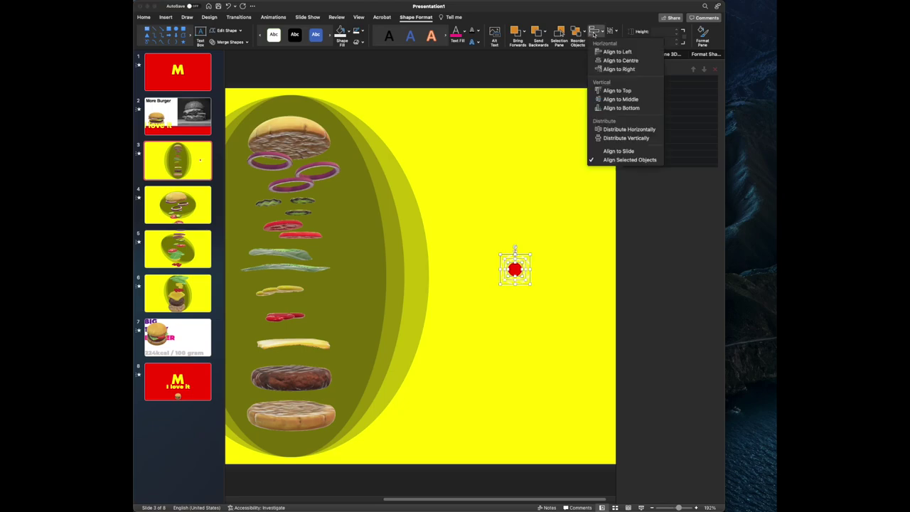
{"action": "left_click", "coordinate": [638, 101]}
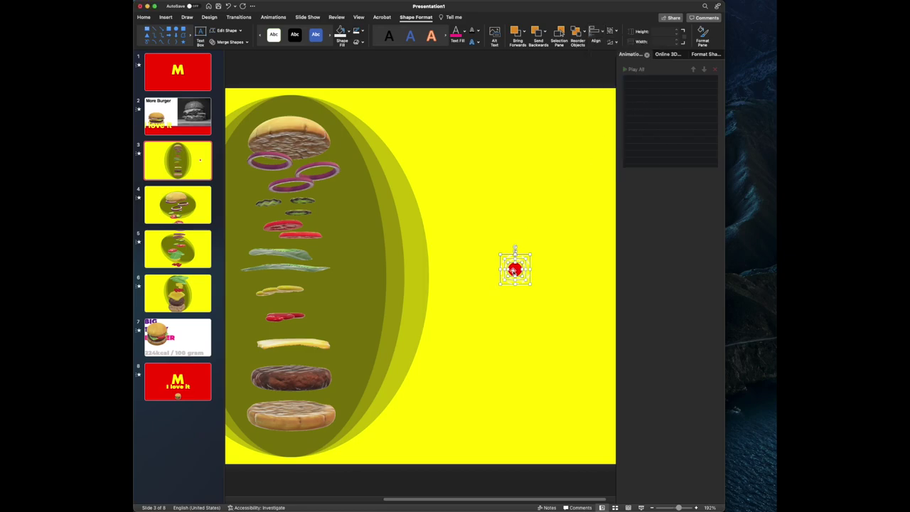
Group the three concentric circles and place the group over the right-hand onion ring below the top bun
{"action": "left_click", "coordinate": [612, 31]}
{"action": "left_click", "coordinate": [615, 41]}
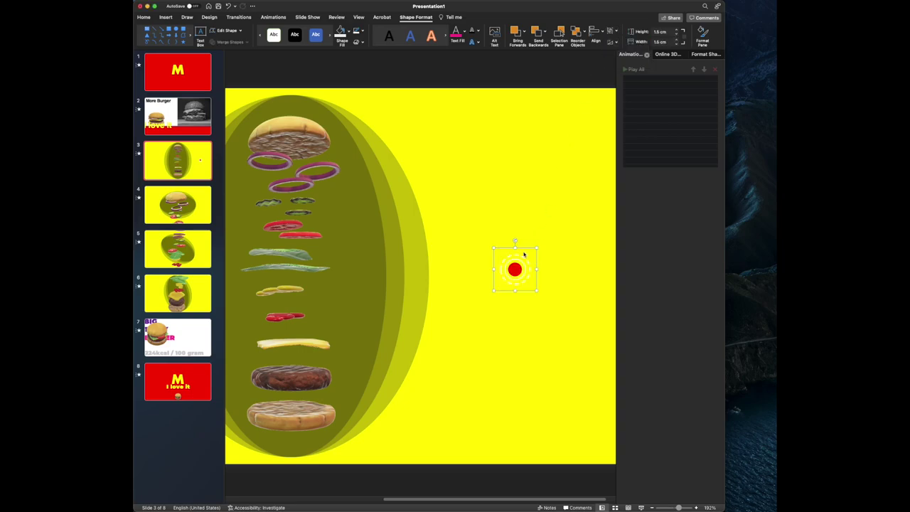
{"action": "left_click_drag", "start_coordinate": [499, 254], "coordinate": [566, 120]}
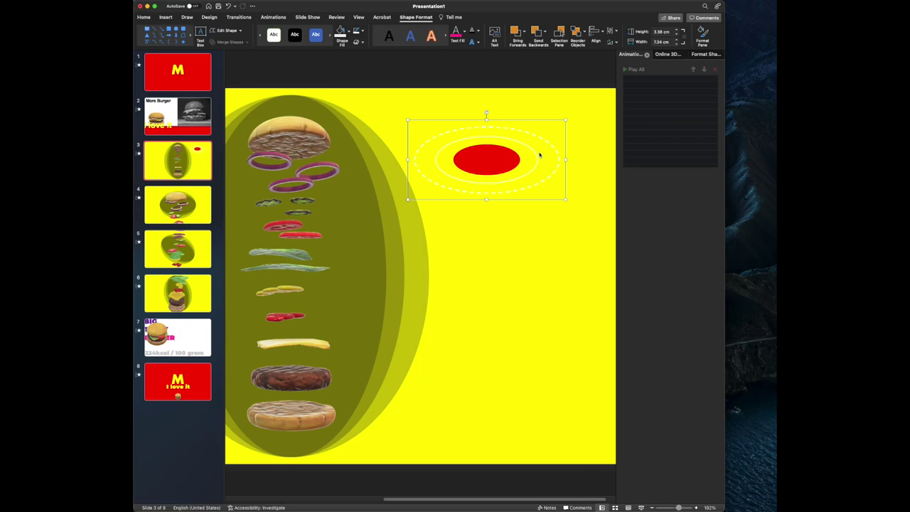
{"action": "key", "text": "super+z"}
{"action": "left_click_drag", "start_coordinate": [431, 177], "coordinate": [327, 165]}
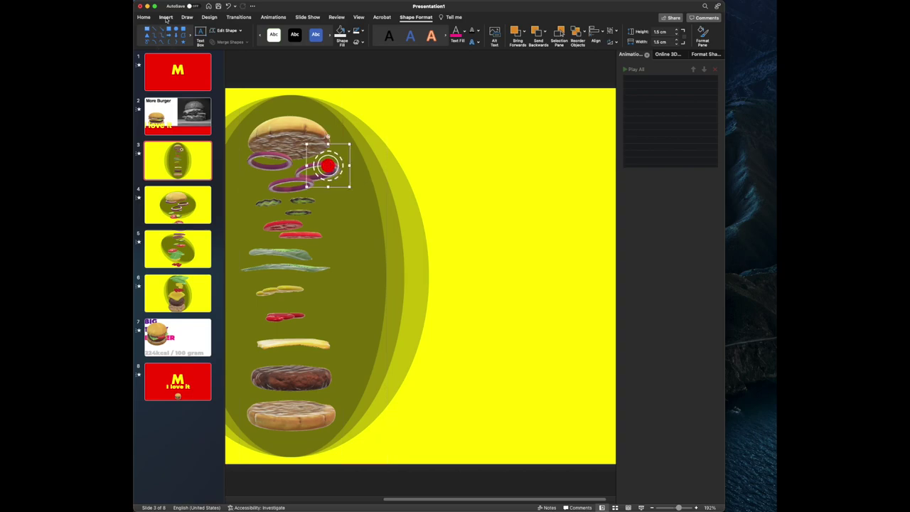
Draw a horizontal line about 7.72 cm long from the circle group out to the yellow area on its right
{"action": "left_click", "coordinate": [166, 18]}
{"action": "left_click", "coordinate": [293, 33]}
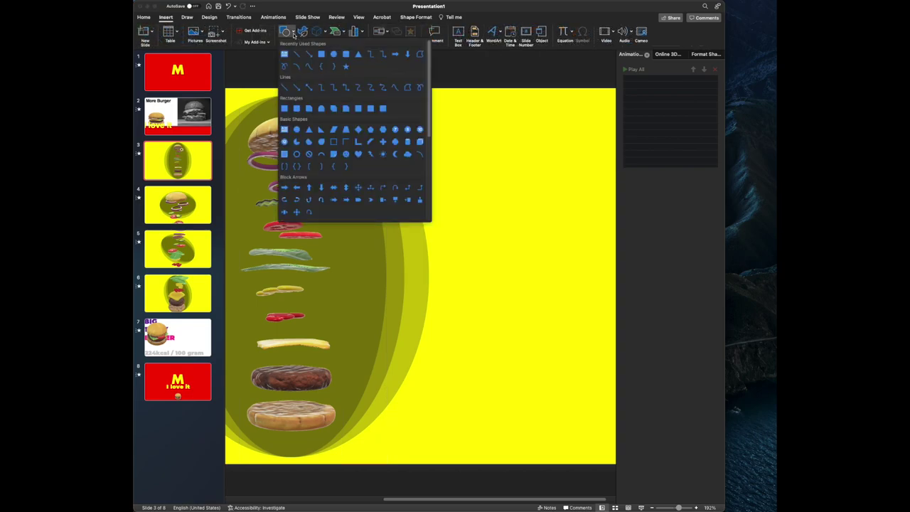
{"action": "left_click", "coordinate": [325, 164]}
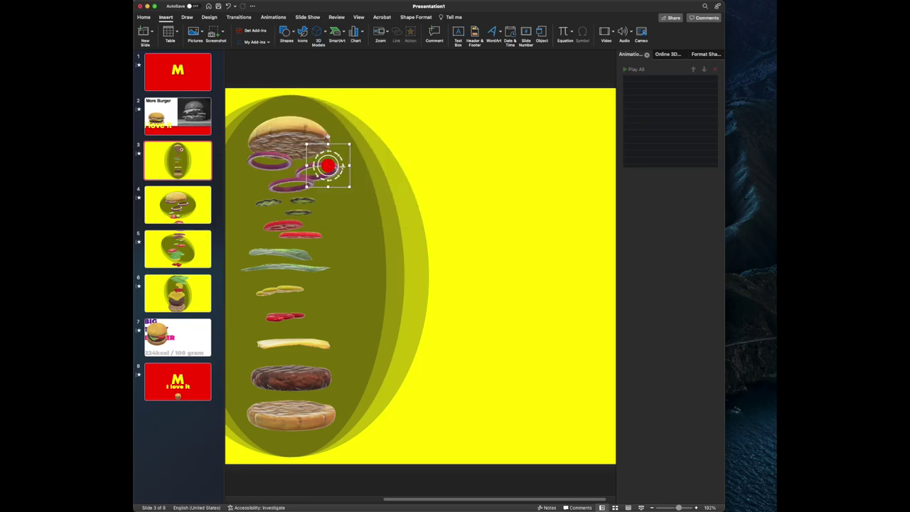
{"action": "left_click_drag", "start_coordinate": [328, 165], "coordinate": [495, 165]}
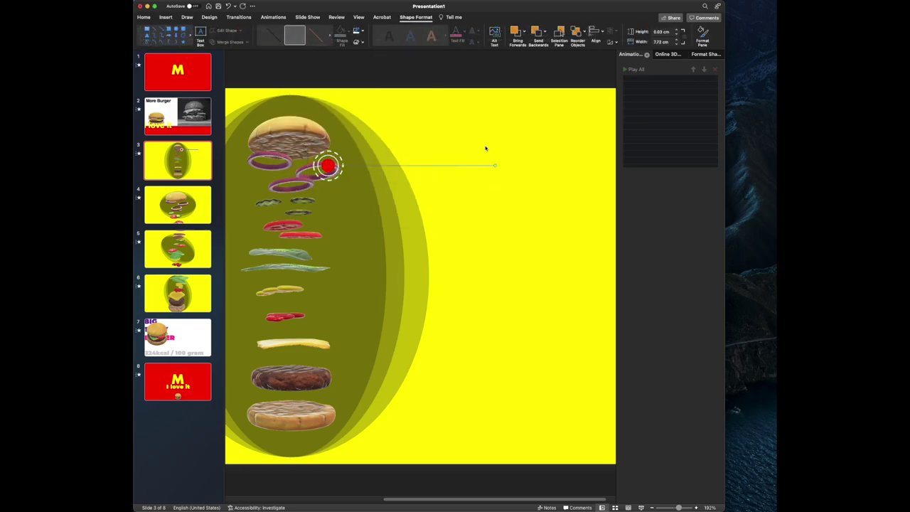
Give the horizontal callout line a white outline with a weight of 2¼ pt
{"action": "left_click", "coordinate": [362, 32]}
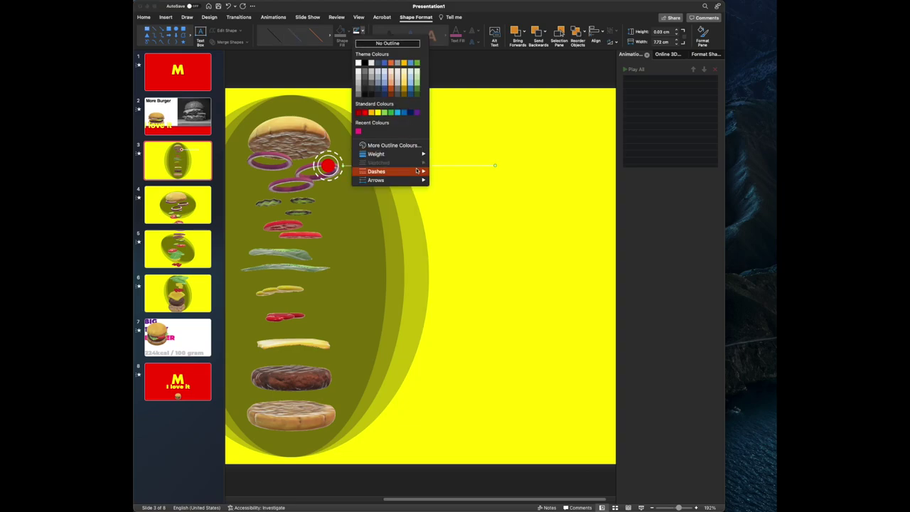
{"action": "mouse_move", "coordinate": [408, 153]}
{"action": "left_click", "coordinate": [455, 205]}
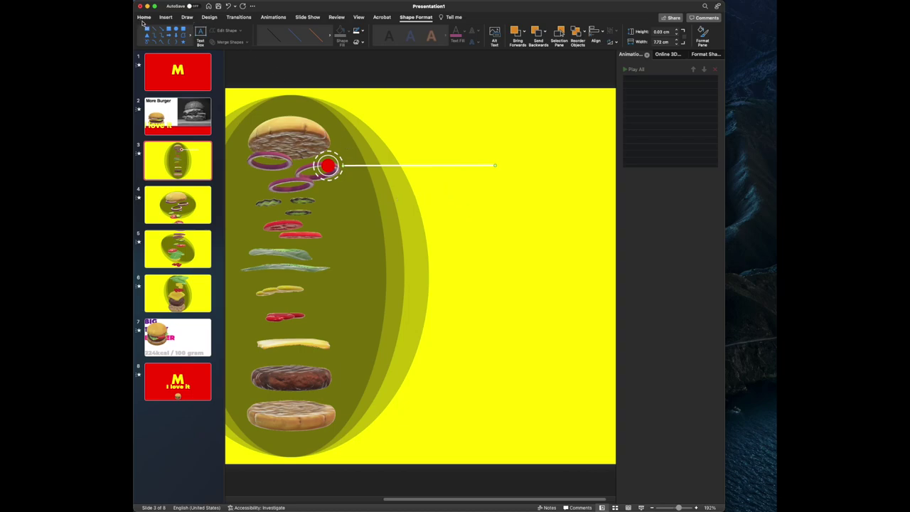
{"action": "left_click", "coordinate": [144, 18]}
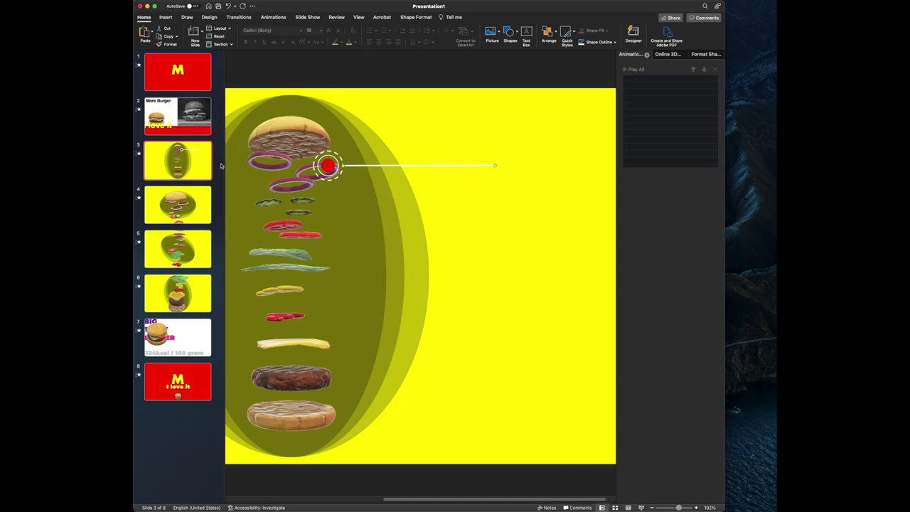
{"action": "left_click", "coordinate": [396, 82]}
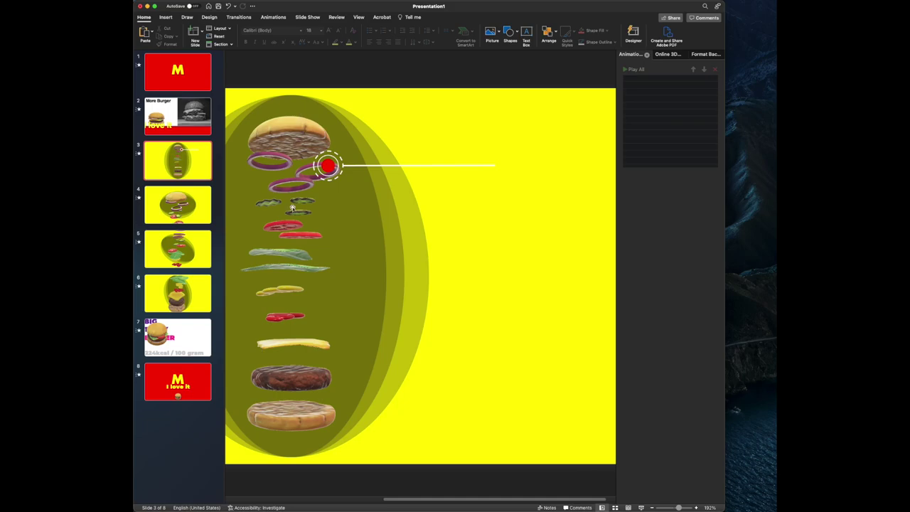
Add a text box reading "test" over the start of the callout line, beside the circle group
{"action": "left_click", "coordinate": [166, 17]}
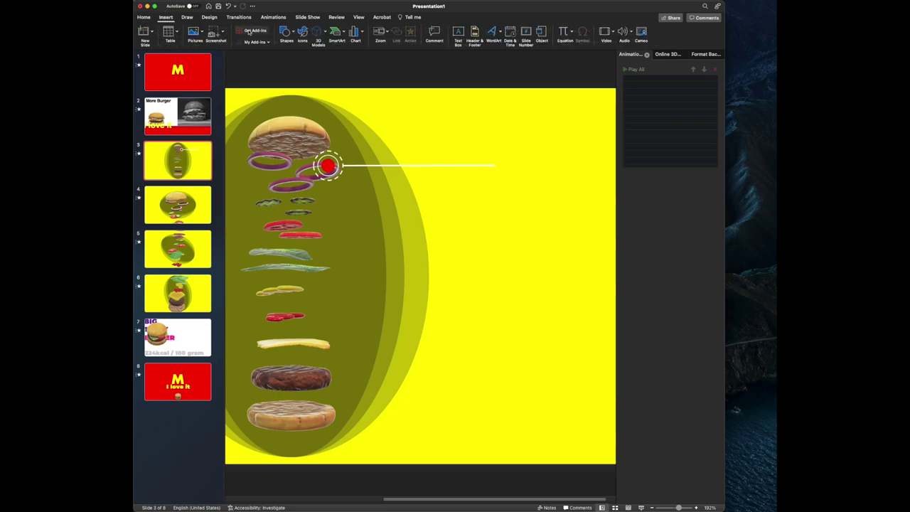
{"action": "left_click", "coordinate": [459, 32]}
{"action": "left_click_drag", "start_coordinate": [351, 150], "coordinate": [451, 162]}
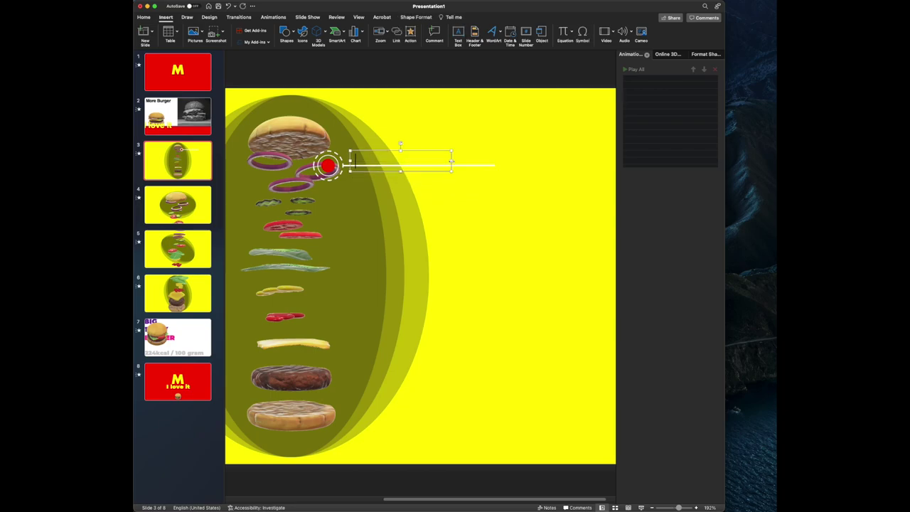
{"action": "type", "text": "test"}
Place a copy of the "test" text box below the callout line, colour its text yellow and change it to "teast"
{"action": "left_click_drag", "start_coordinate": [436, 150], "coordinate": [434, 165]}
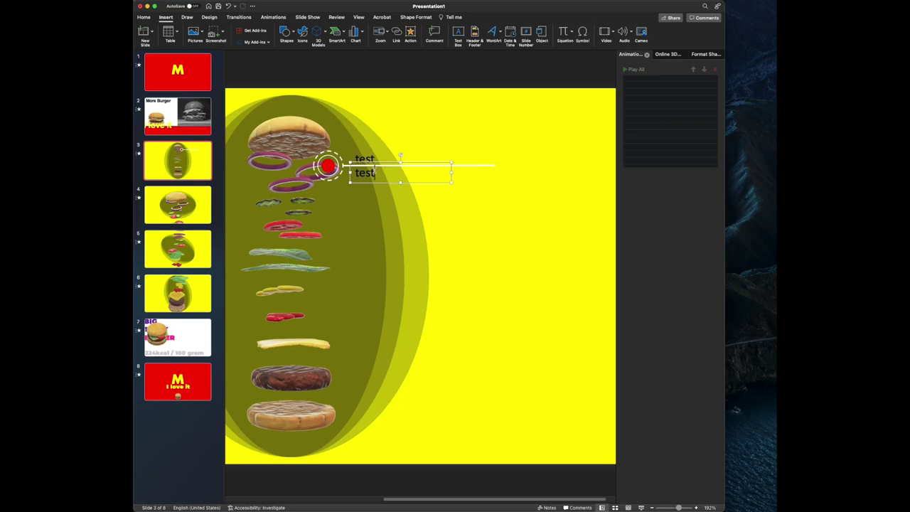
{"action": "double_click", "coordinate": [373, 173]}
{"action": "left_click", "coordinate": [144, 16]}
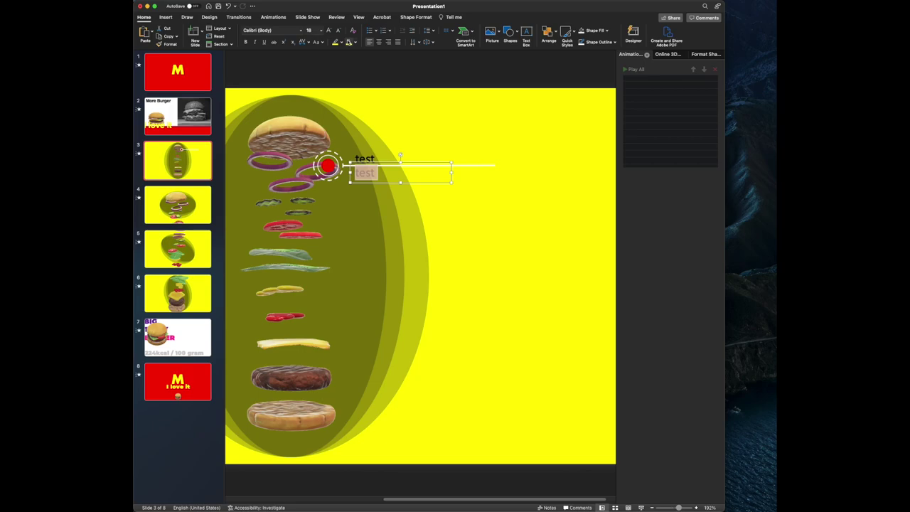
{"action": "left_click", "coordinate": [367, 179]}
{"action": "type", "text": "a"}
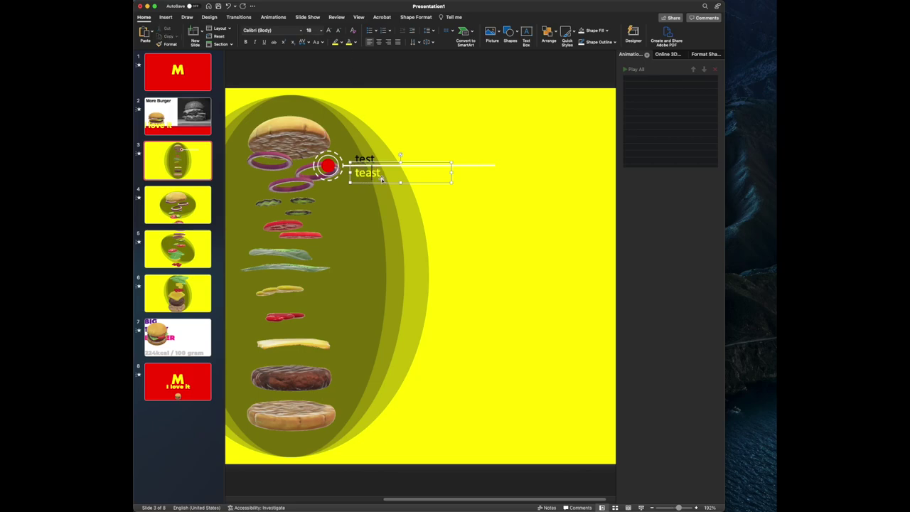
{"action": "left_click", "coordinate": [465, 191]}
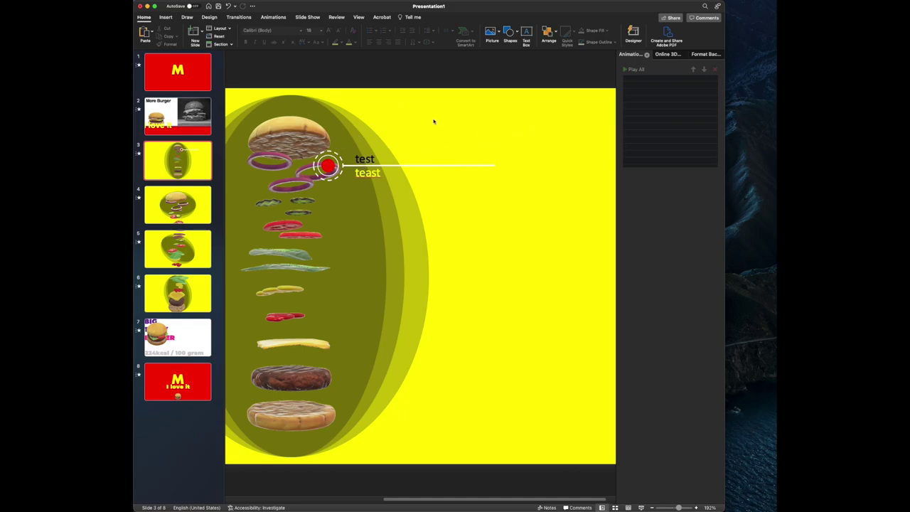
Apply the Grow & Turn entrance animation to the grouped concentric circles
{"action": "left_click_drag", "start_coordinate": [373, 117], "coordinate": [285, 207]}
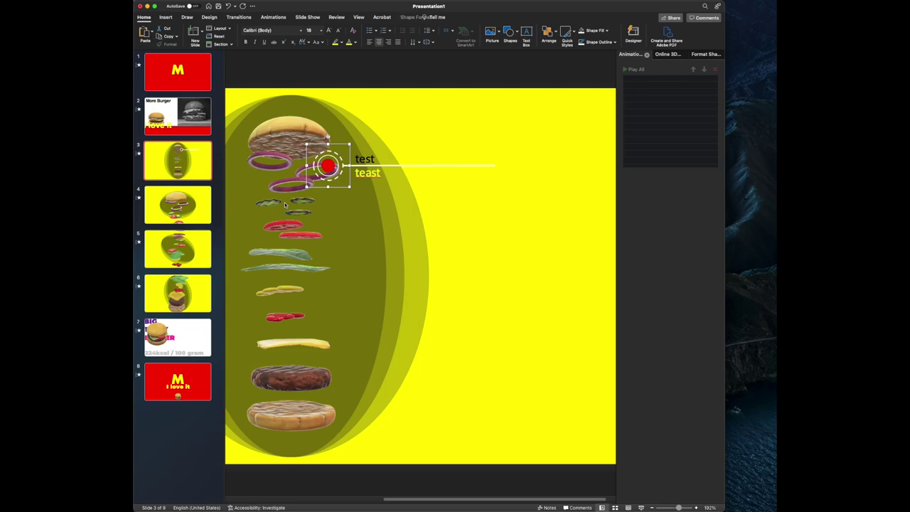
{"action": "left_click", "coordinate": [284, 17]}
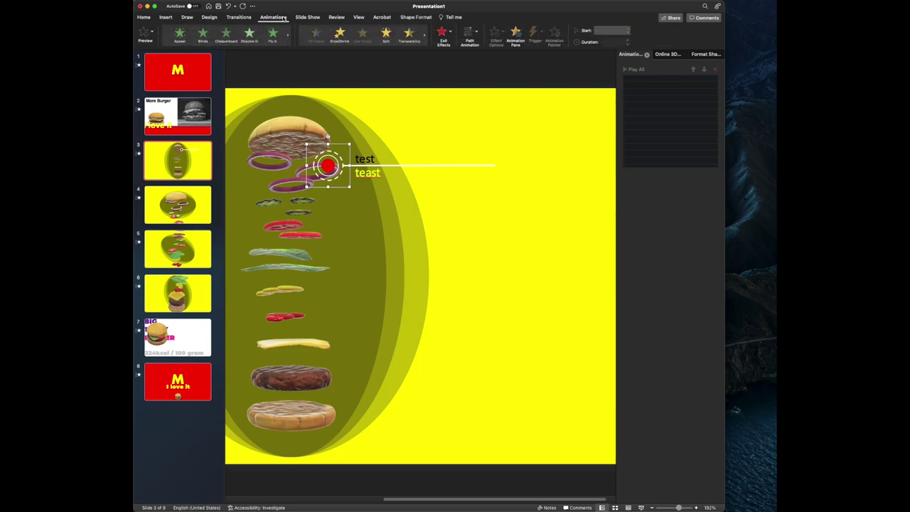
{"action": "left_click", "coordinate": [229, 50]}
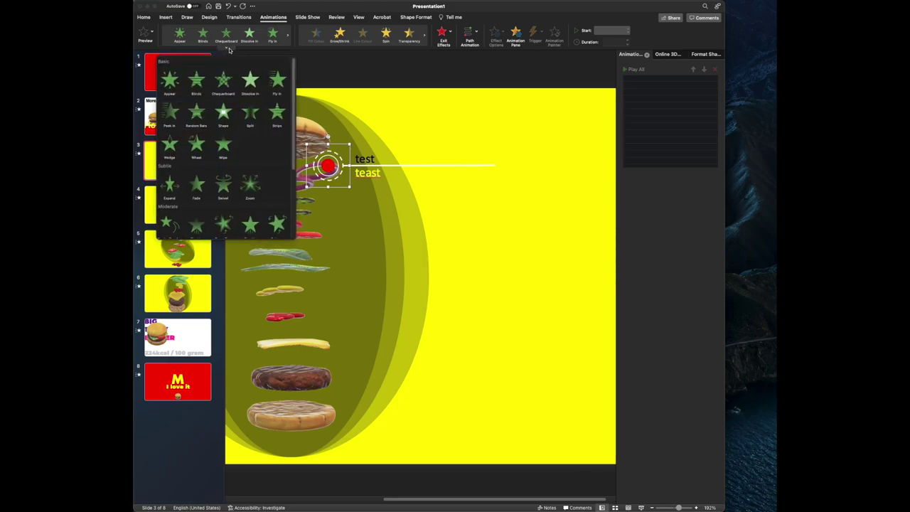
{"action": "left_click", "coordinate": [370, 47]}
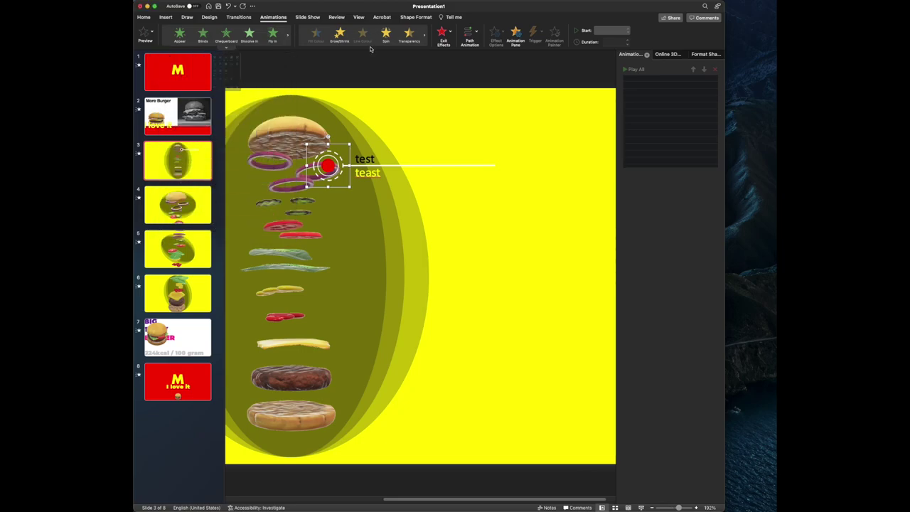
{"action": "left_click", "coordinate": [228, 47]}
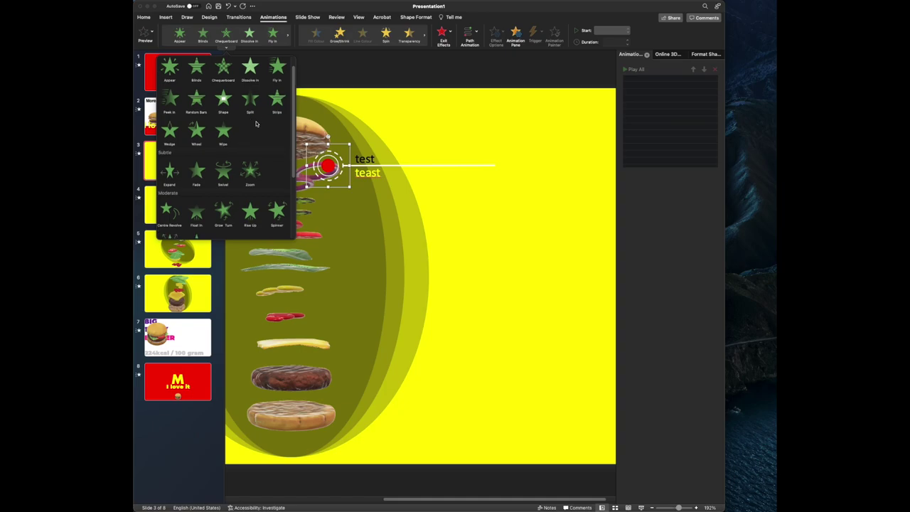
{"action": "scroll", "coordinate": [241, 156], "scroll_direction": "down", "scroll_amount": 2}
{"action": "left_click", "coordinate": [223, 198]}
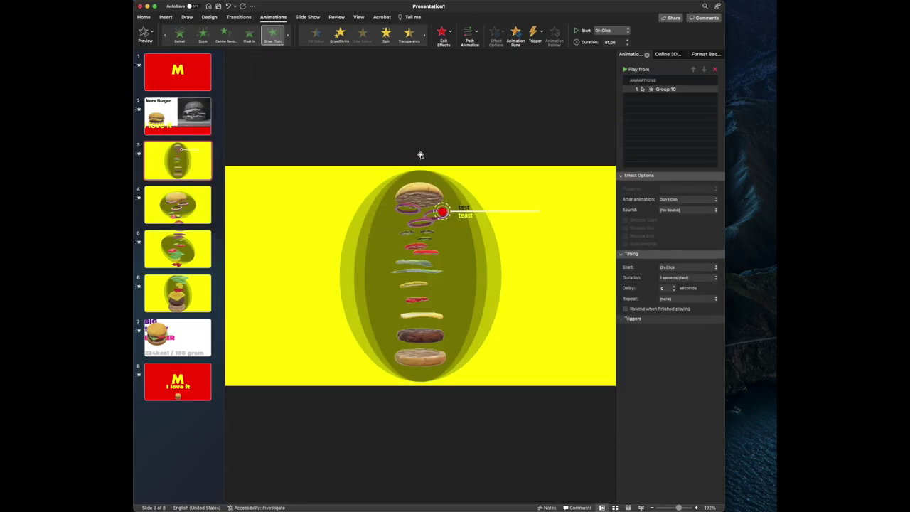
Apply the Wipe entrance animation, coming from the left, to the white horizontal callout line
{"action": "scroll", "coordinate": [459, 191], "scroll_direction": "up", "scroll_amount": 3}
{"action": "left_click", "coordinate": [438, 166]}
{"action": "left_click", "coordinate": [438, 166]}
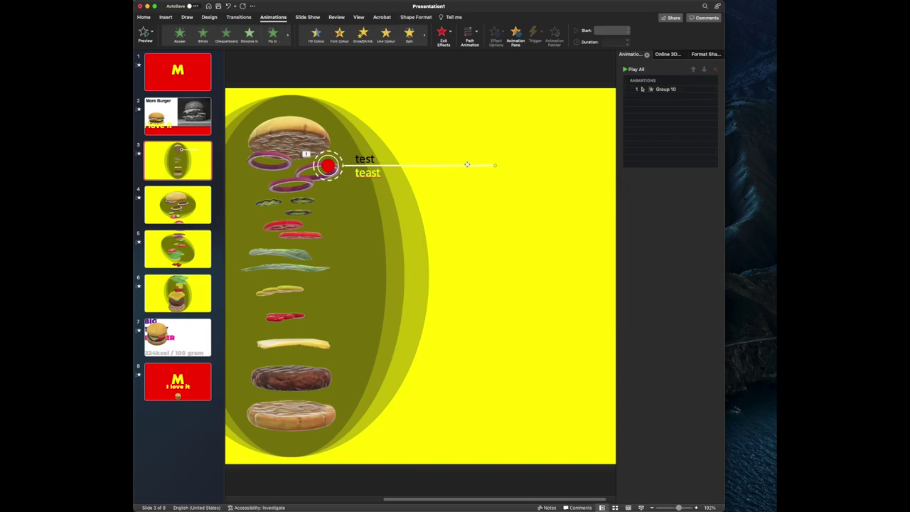
{"action": "left_click", "coordinate": [226, 48]}
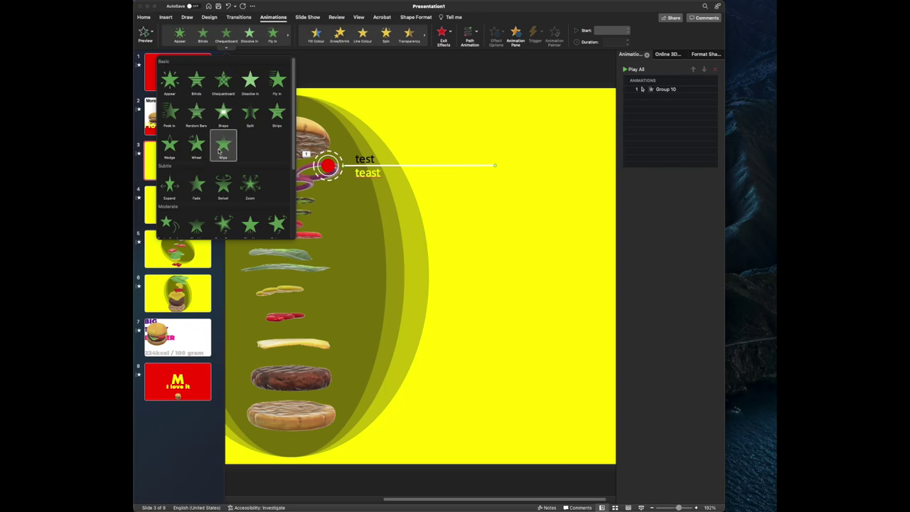
{"action": "left_click", "coordinate": [222, 148]}
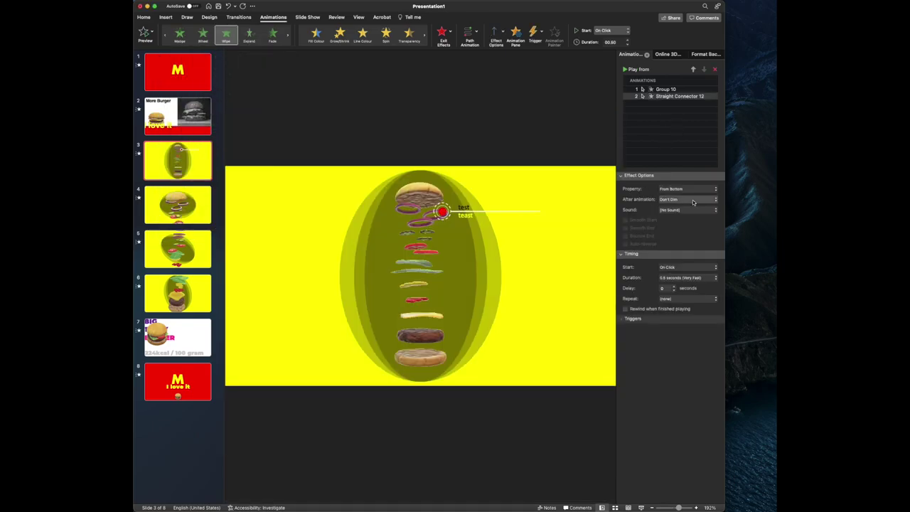
{"action": "left_click", "coordinate": [683, 189]}
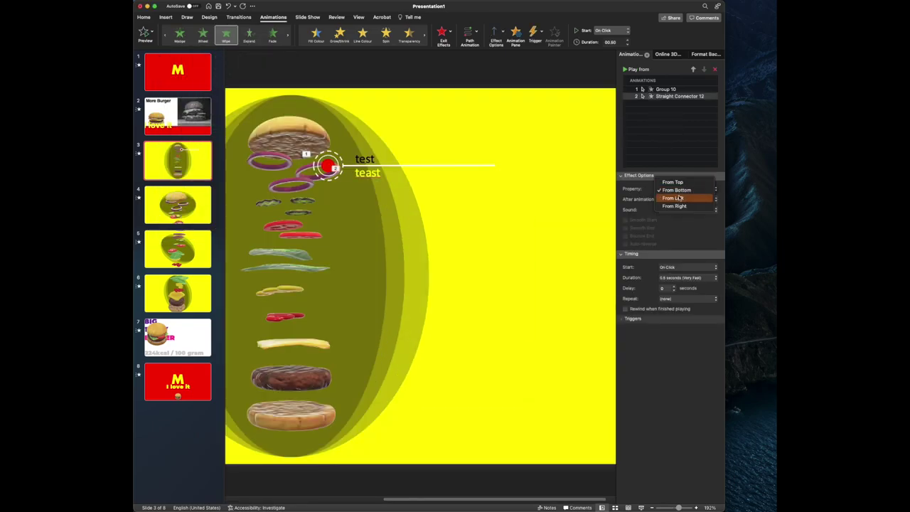
{"action": "left_click", "coordinate": [680, 198]}
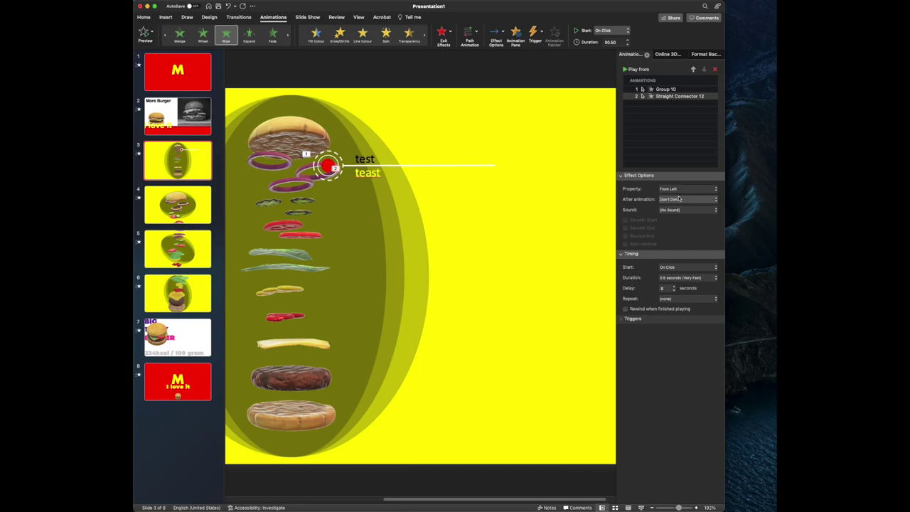
Set both the circle group's and the callout line's animations to start With Previous
{"action": "left_click", "coordinate": [653, 90], "text": "shift"}
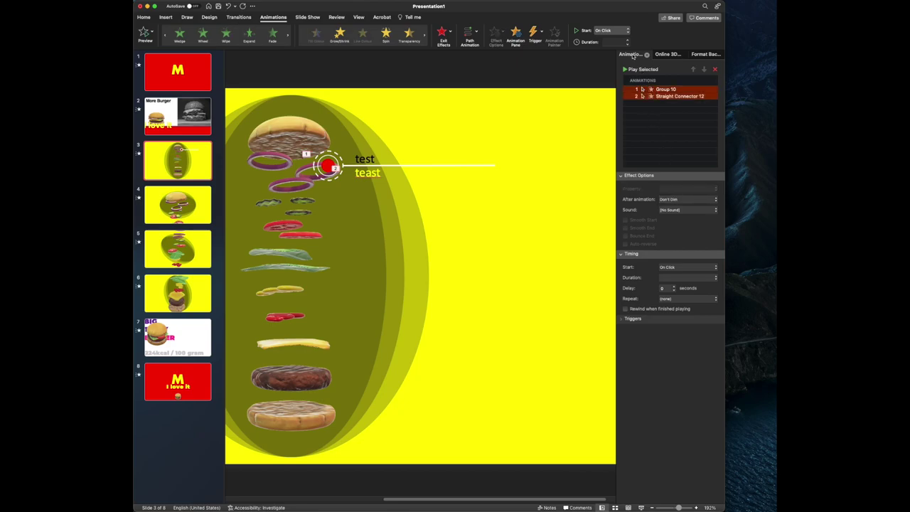
{"action": "left_click", "coordinate": [608, 30]}
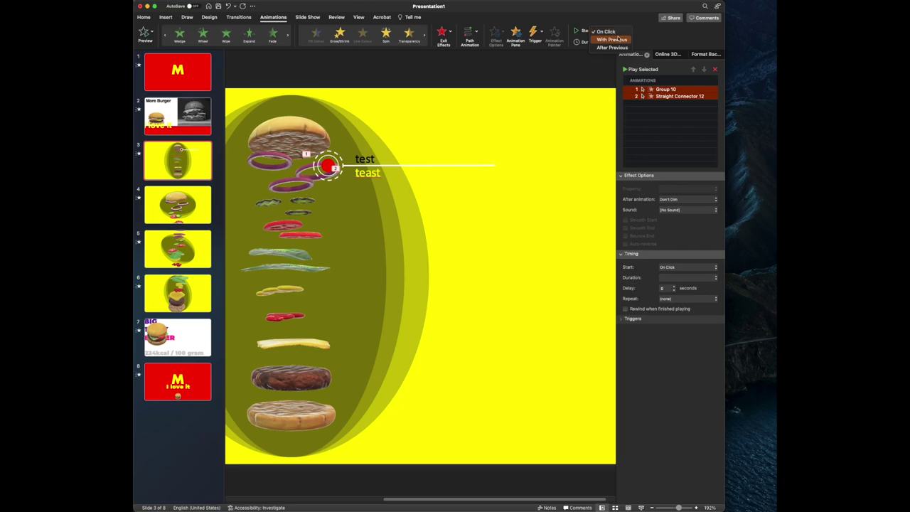
{"action": "left_click", "coordinate": [616, 39]}
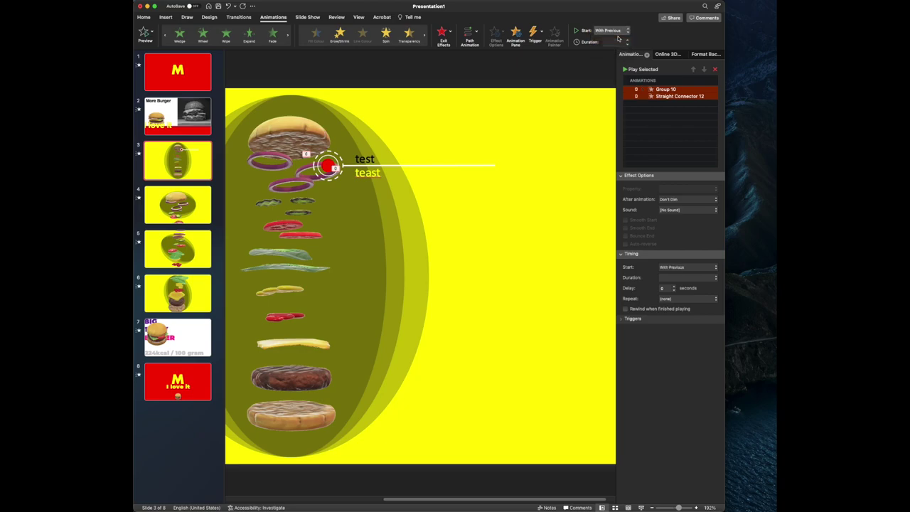
{"action": "left_click", "coordinate": [448, 87]}
{"action": "left_click", "coordinate": [448, 164]}
{"action": "left_click", "coordinate": [473, 165]}
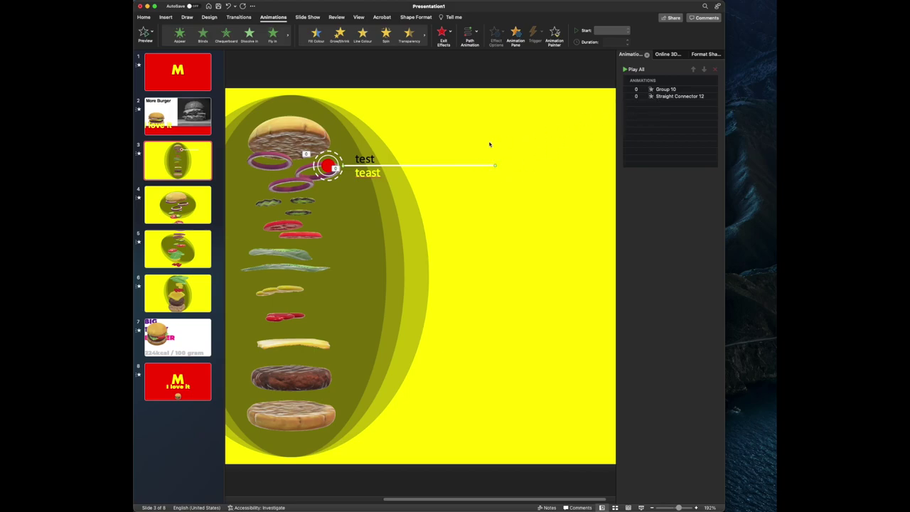
Give the callout line's Wipe animation a delay of 0.5 seconds and preview the slide's animations
{"action": "left_click", "coordinate": [666, 98]}
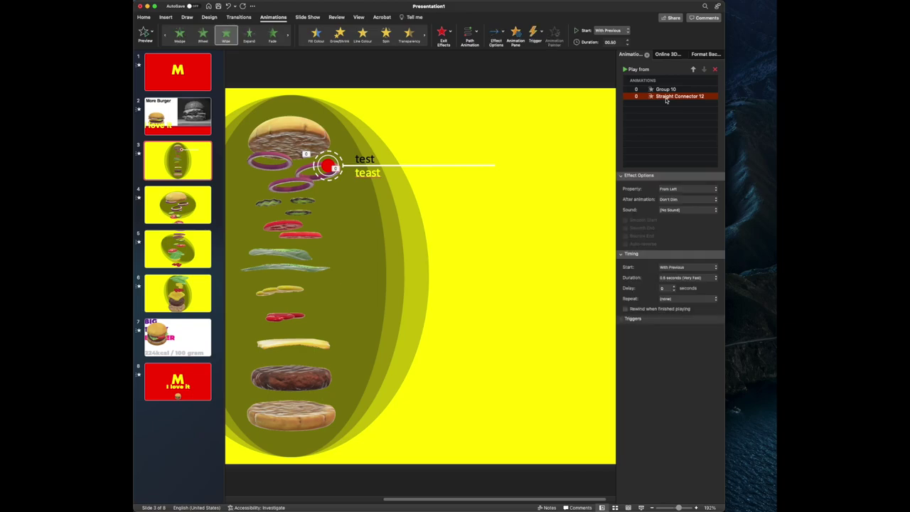
{"action": "left_click", "coordinate": [669, 286]}
{"action": "type", "text": ".5"}
{"action": "left_click", "coordinate": [145, 34]}
Apply the Wipe entrance animation to the "test" text box above the callout line
{"action": "left_click", "coordinate": [365, 159]}
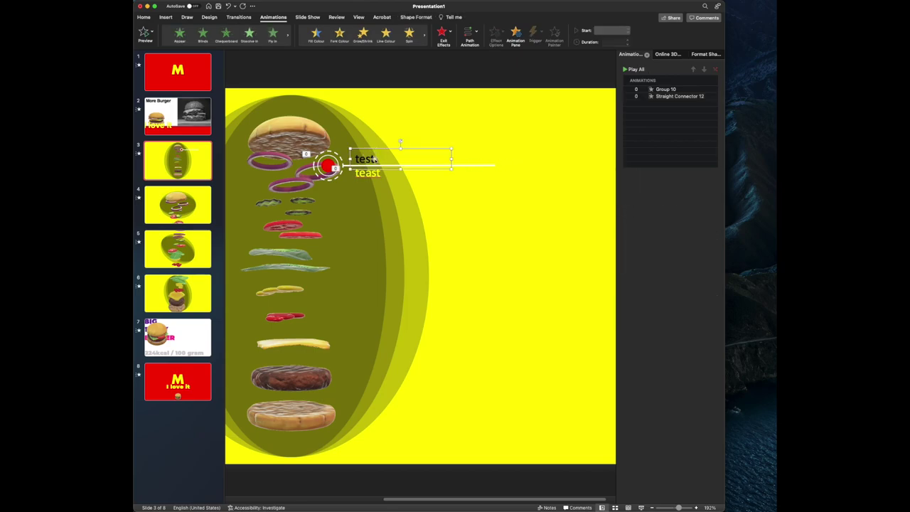
{"action": "left_click", "coordinate": [228, 49]}
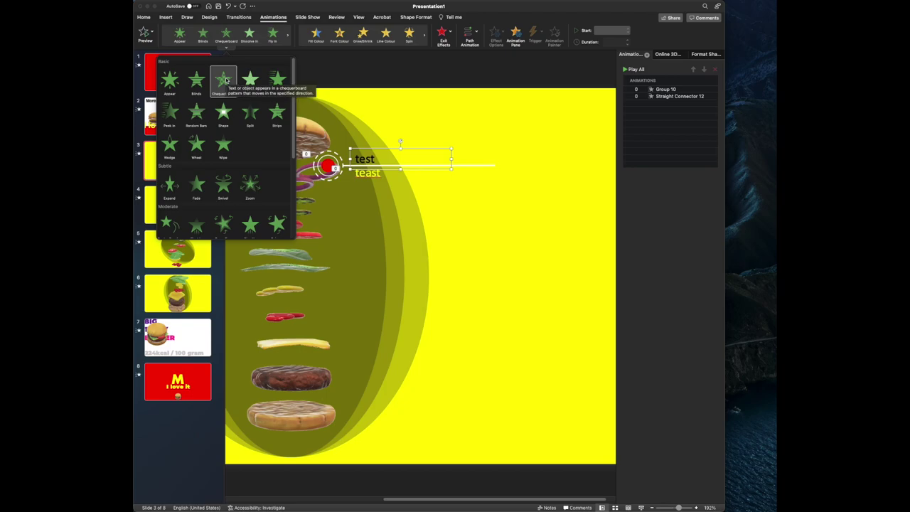
{"action": "left_click", "coordinate": [226, 160]}
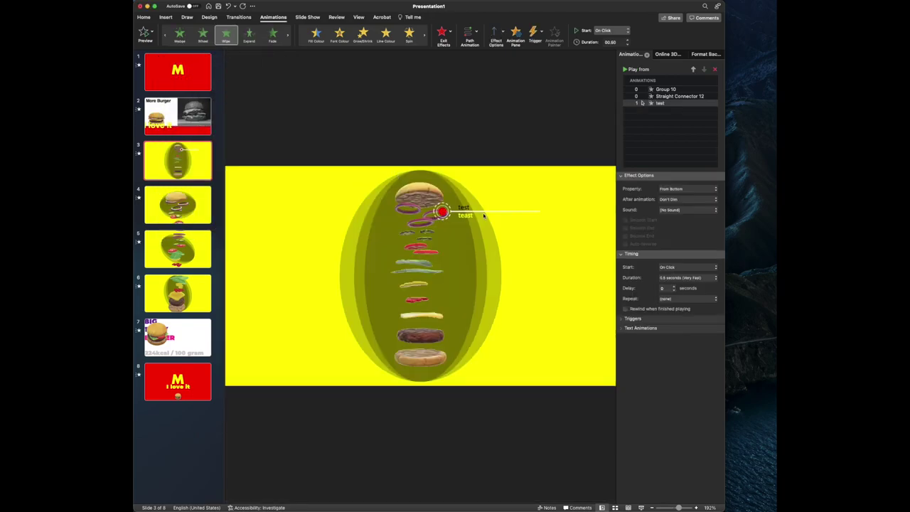
{"action": "left_click", "coordinate": [473, 215]}
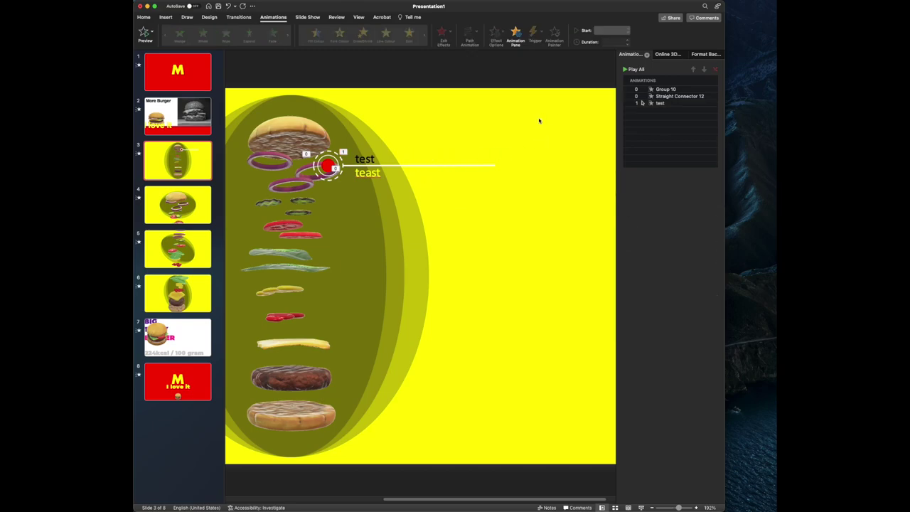
Copy the whole callout with circles, line and both texts to slide 4, place it at the upper onion ring and enlarge it
{"action": "left_click_drag", "start_coordinate": [538, 121], "coordinate": [279, 238]}
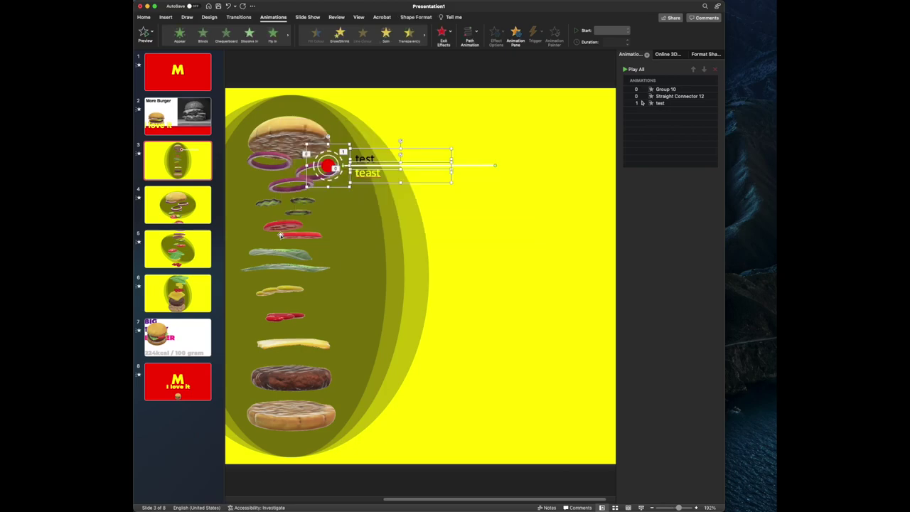
{"action": "scroll", "coordinate": [435, 161], "scroll_direction": "down", "scroll_amount": 3}
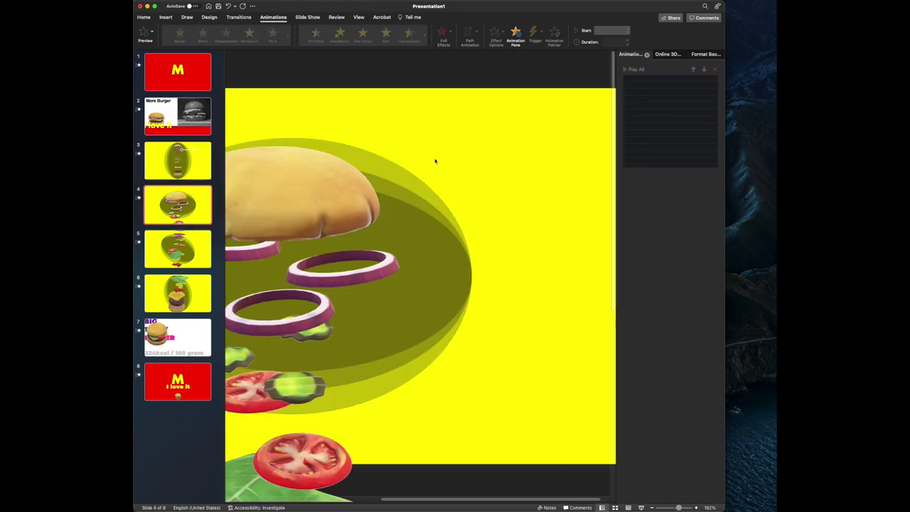
{"action": "key", "text": "super+v"}
{"action": "left_click_drag", "start_coordinate": [431, 151], "coordinate": [493, 254]}
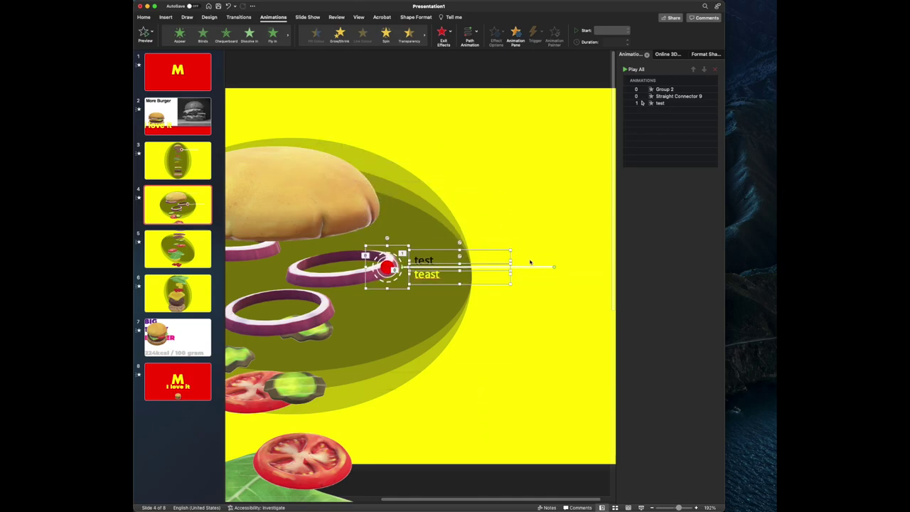
{"action": "left_click_drag", "start_coordinate": [511, 252], "coordinate": [545, 237]}
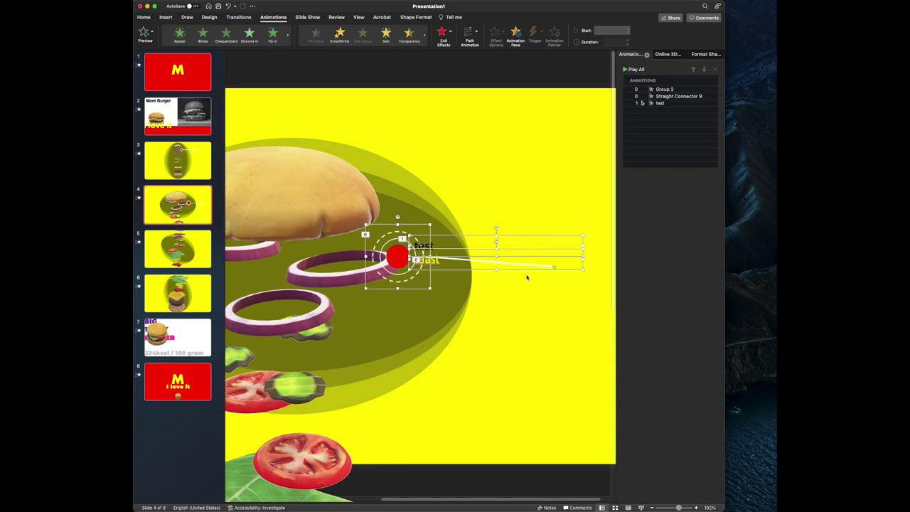
Level the line of the enlarged callout and realign "test" above it and "teast" below it, clear of the circles
{"action": "left_click", "coordinate": [536, 265]}
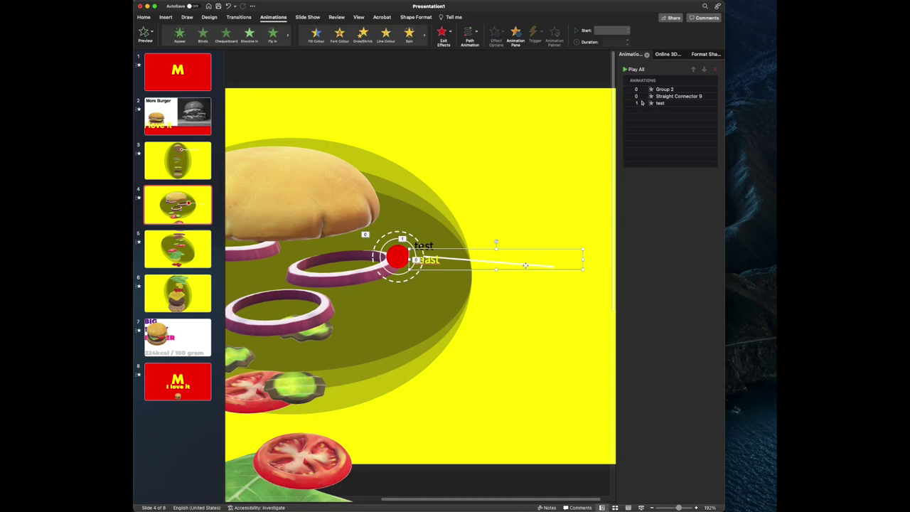
{"action": "left_click_drag", "start_coordinate": [517, 251], "coordinate": [571, 256]}
{"action": "left_click", "coordinate": [559, 268]}
{"action": "left_click_drag", "start_coordinate": [431, 245], "coordinate": [452, 239]}
{"action": "left_click", "coordinate": [429, 279]}
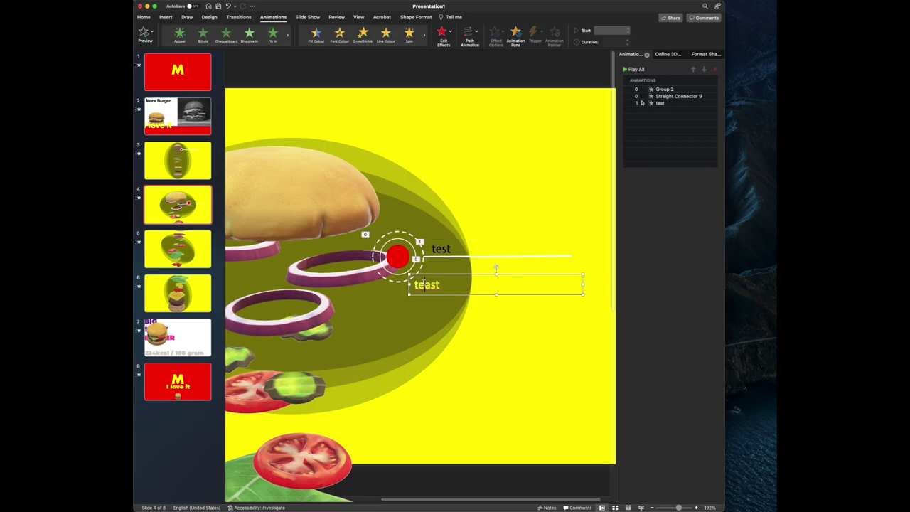
{"action": "left_click_drag", "start_coordinate": [430, 279], "coordinate": [449, 260]}
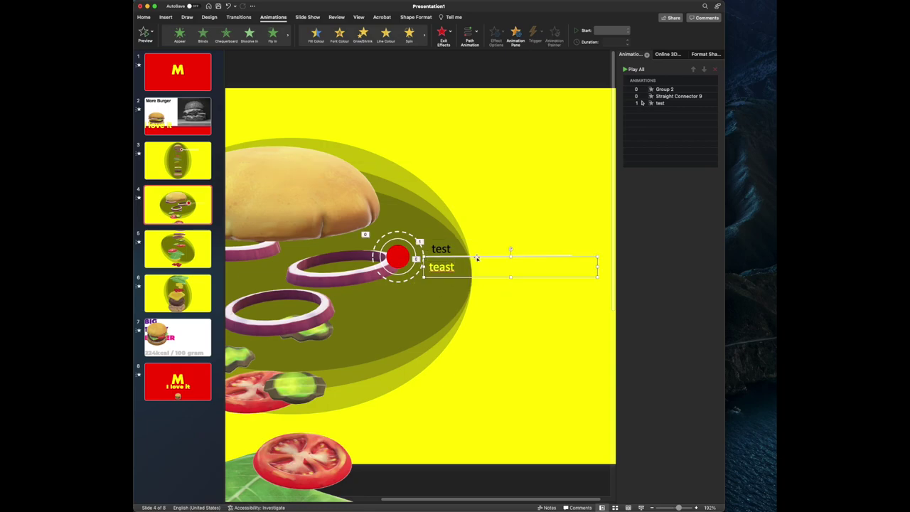
Remove all animations from the copied callout on slide 4
{"action": "left_click", "coordinate": [420, 250]}
{"action": "left_click", "coordinate": [642, 103]}
{"action": "key", "text": "Delete"}
{"action": "key", "text": "Delete"}
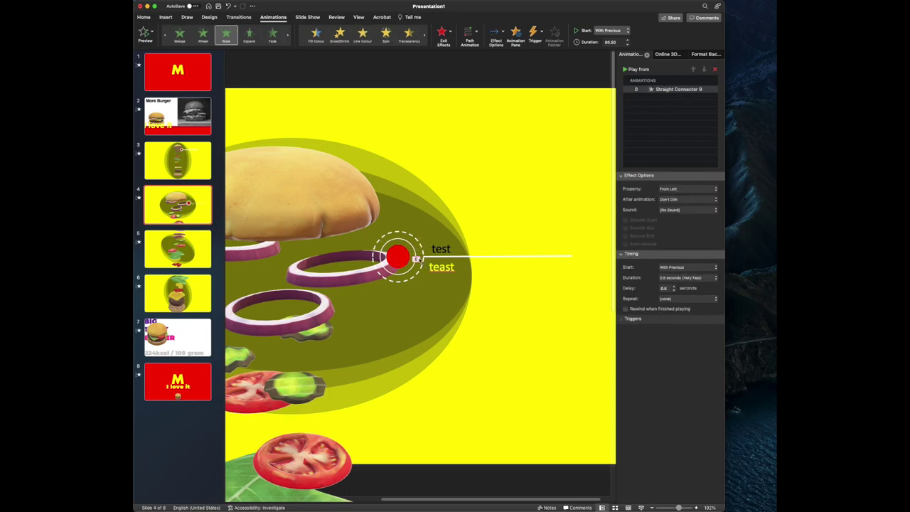
{"action": "key", "text": "Delete"}
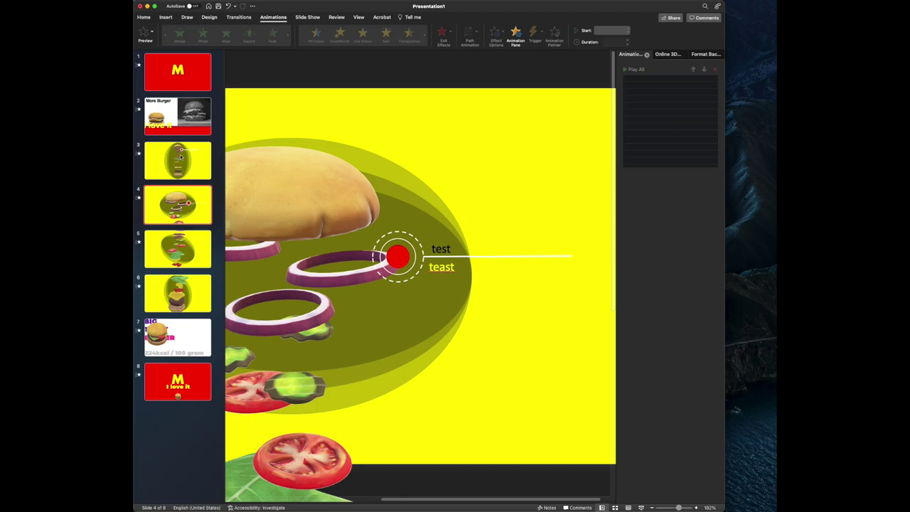
Preview the callout animations on slide 3 and the Morph transition into slide 4
{"action": "left_click", "coordinate": [180, 157]}
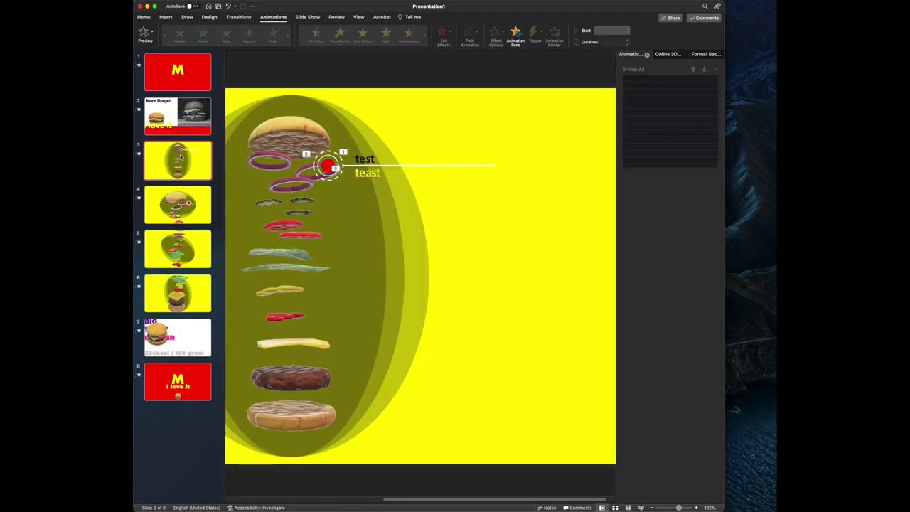
{"action": "left_click", "coordinate": [143, 33]}
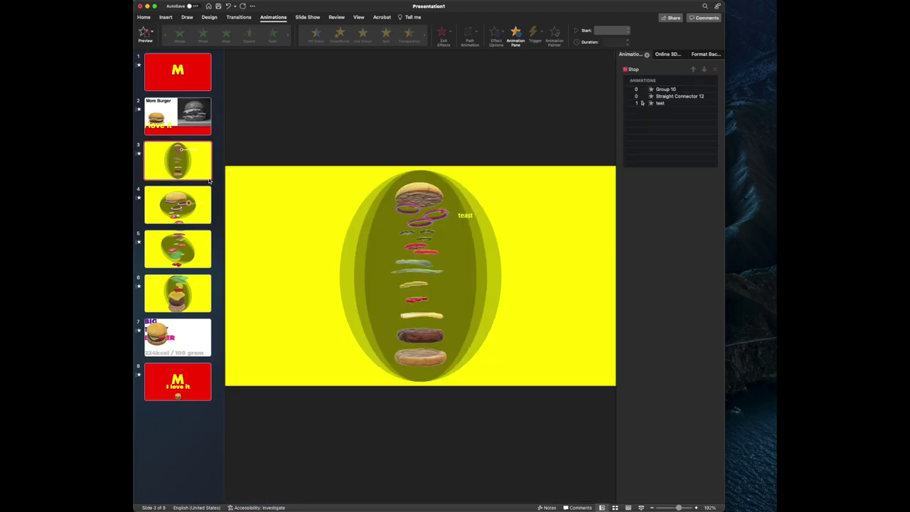
{"action": "key", "text": "Down"}
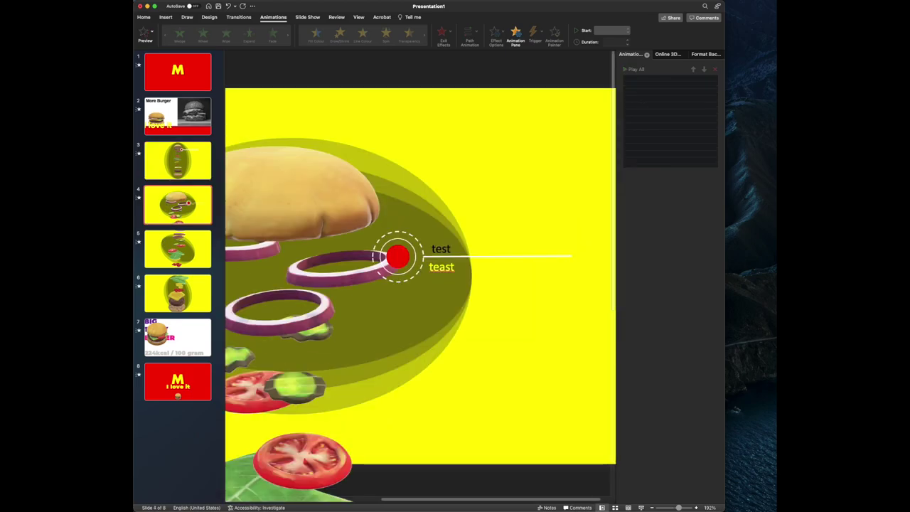
{"action": "left_click", "coordinate": [237, 17]}
{"action": "left_click", "coordinate": [145, 33]}
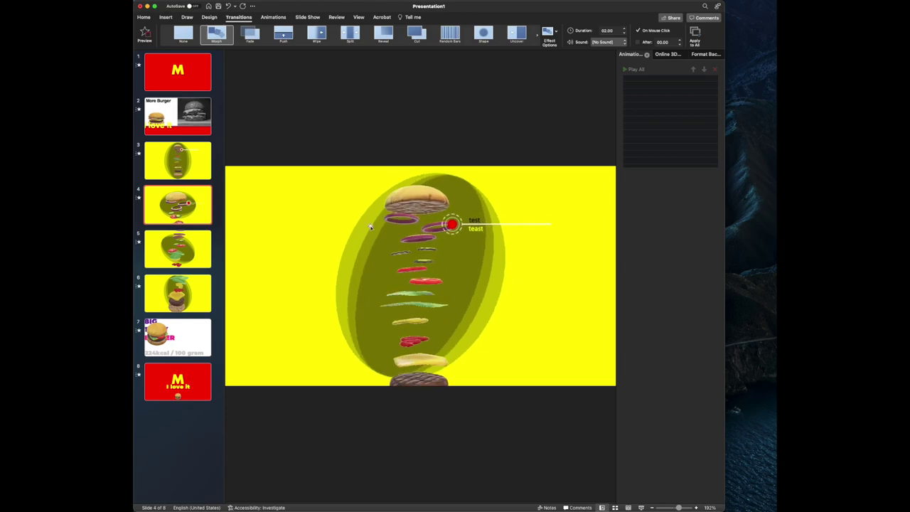
Increase the font size of slide 4's "test" and "teast" texts to 28
{"action": "left_click", "coordinate": [435, 248]}
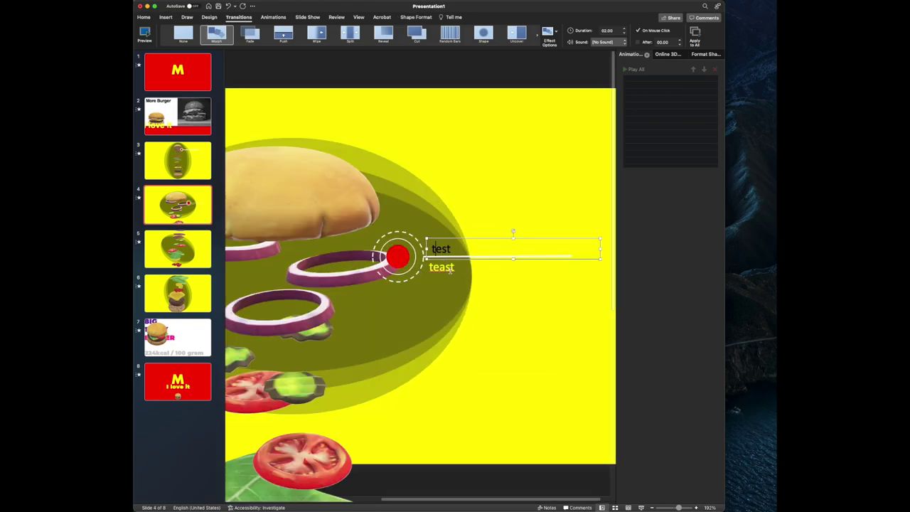
{"action": "left_click", "coordinate": [446, 268], "text": "shift"}
{"action": "left_click", "coordinate": [143, 17]}
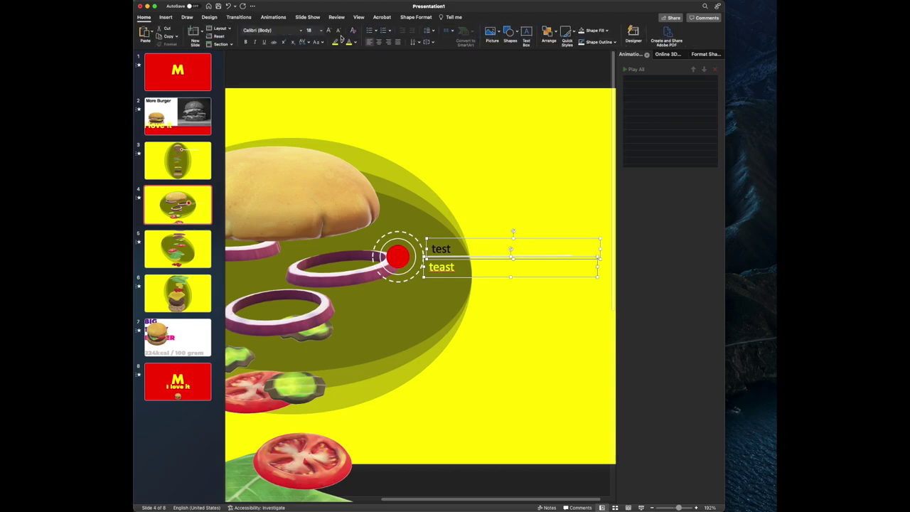
{"action": "left_click", "coordinate": [328, 29]}
{"action": "double_click", "coordinate": [327, 30]}
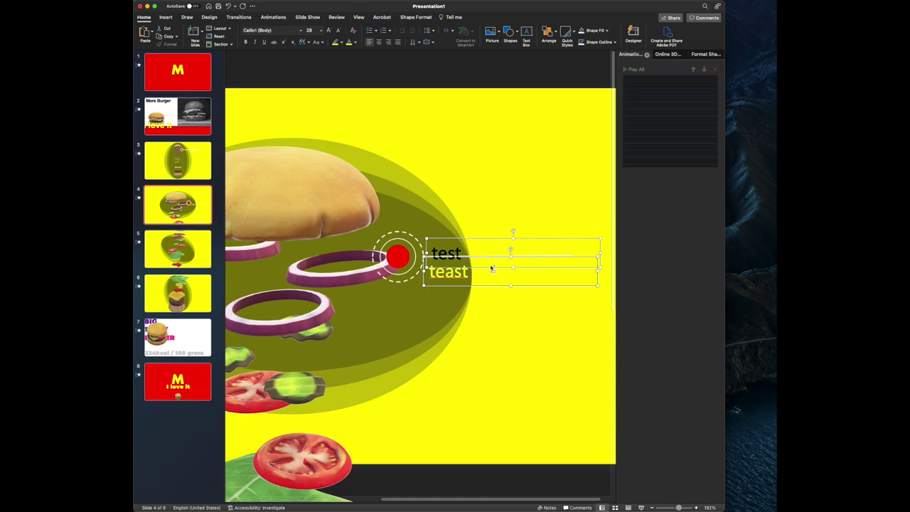
Move the enlarged "test" text box up so that it sits just above the callout line
{"action": "right_click", "coordinate": [491, 283]}
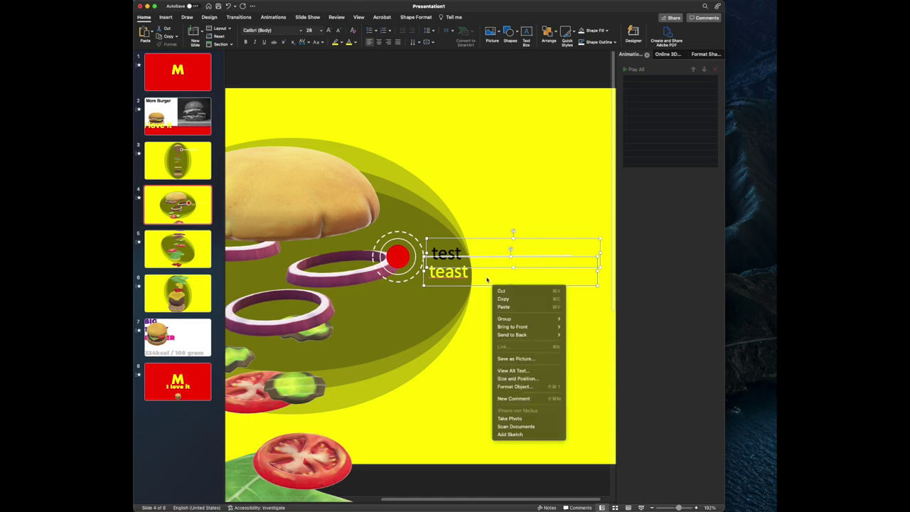
{"action": "left_click", "coordinate": [488, 283]}
{"action": "left_click", "coordinate": [486, 284], "text": "shift"}
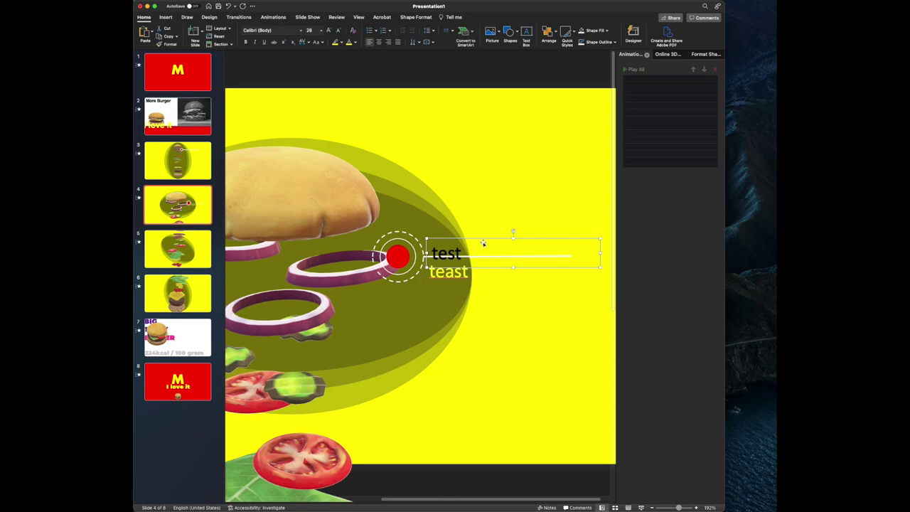
{"action": "left_click_drag", "start_coordinate": [483, 240], "coordinate": [483, 230]}
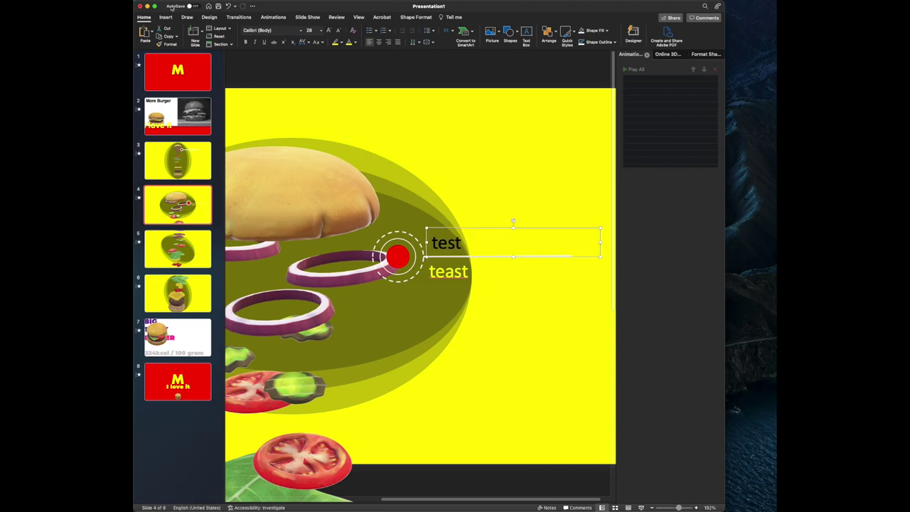
Preview slide 4's Morph transition with the enlarged callout texts
{"action": "left_click", "coordinate": [240, 17]}
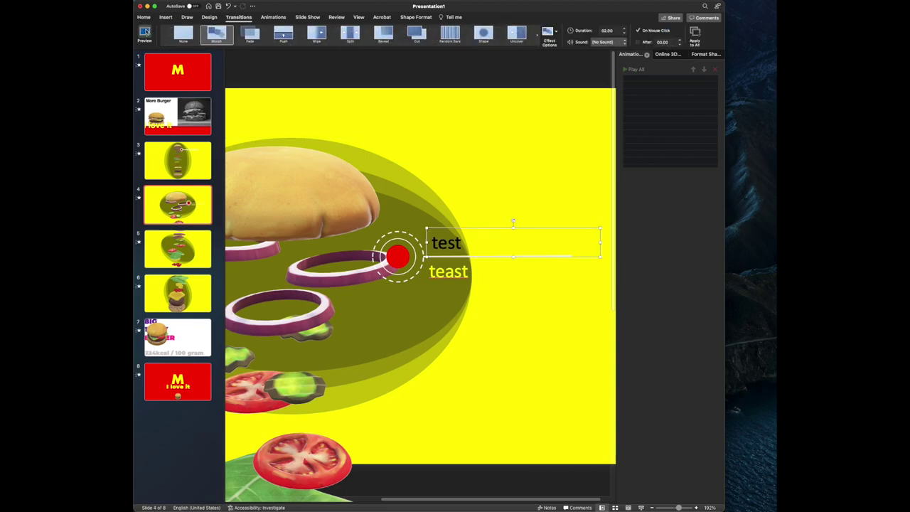
{"action": "left_click", "coordinate": [144, 33]}
{"action": "key", "text": "super+shift+5"}
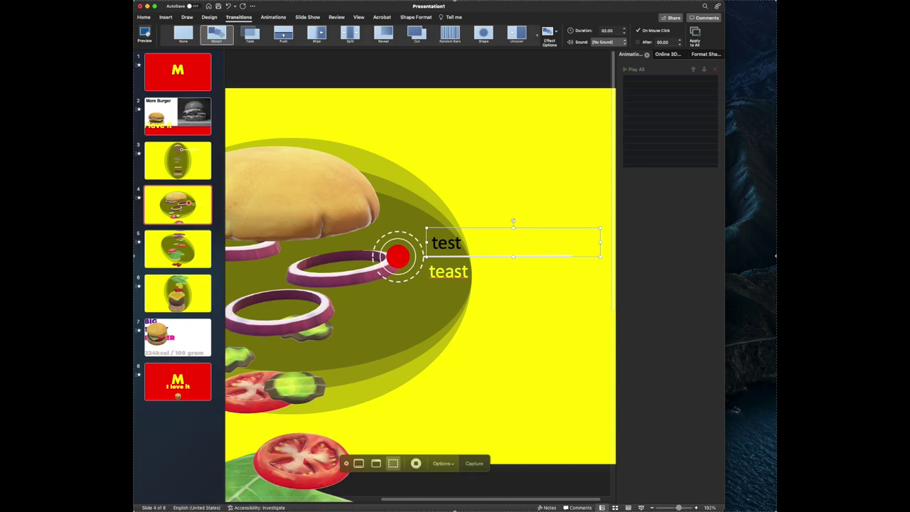